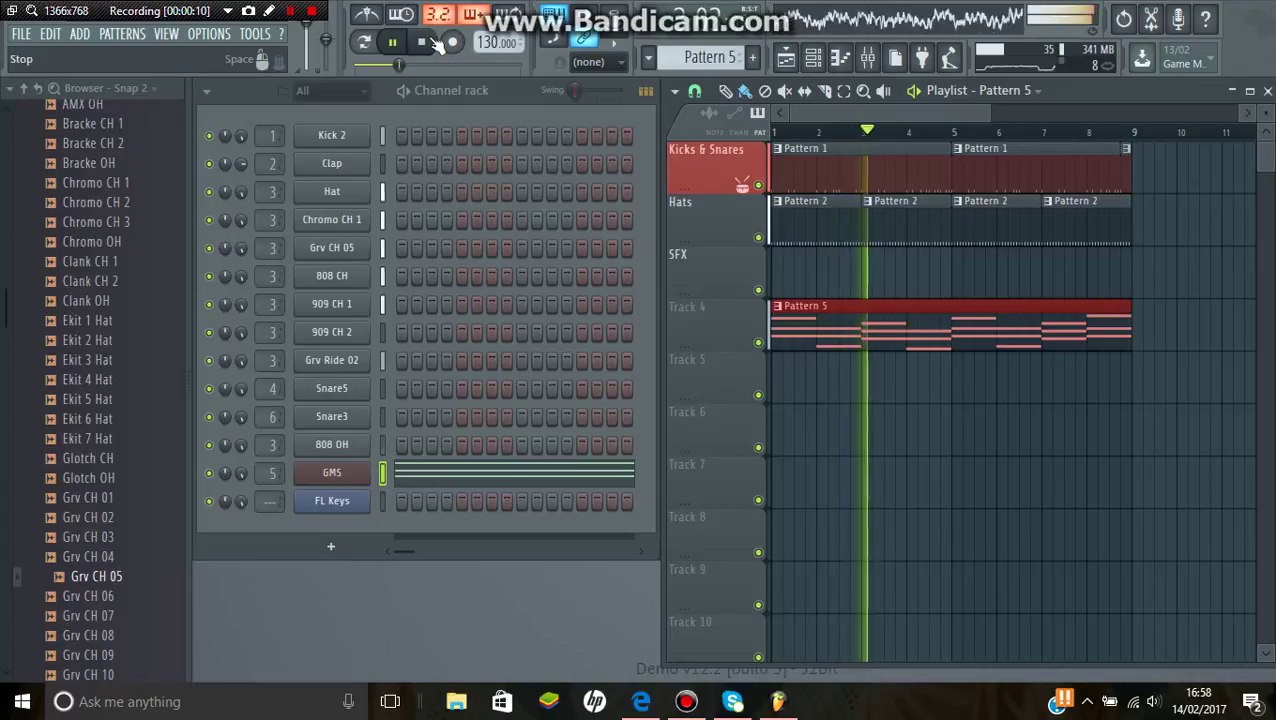
- Stop the song playback and bring up the mixer
left_click(421, 42)
left_click(166, 33)
left_click(184, 122)
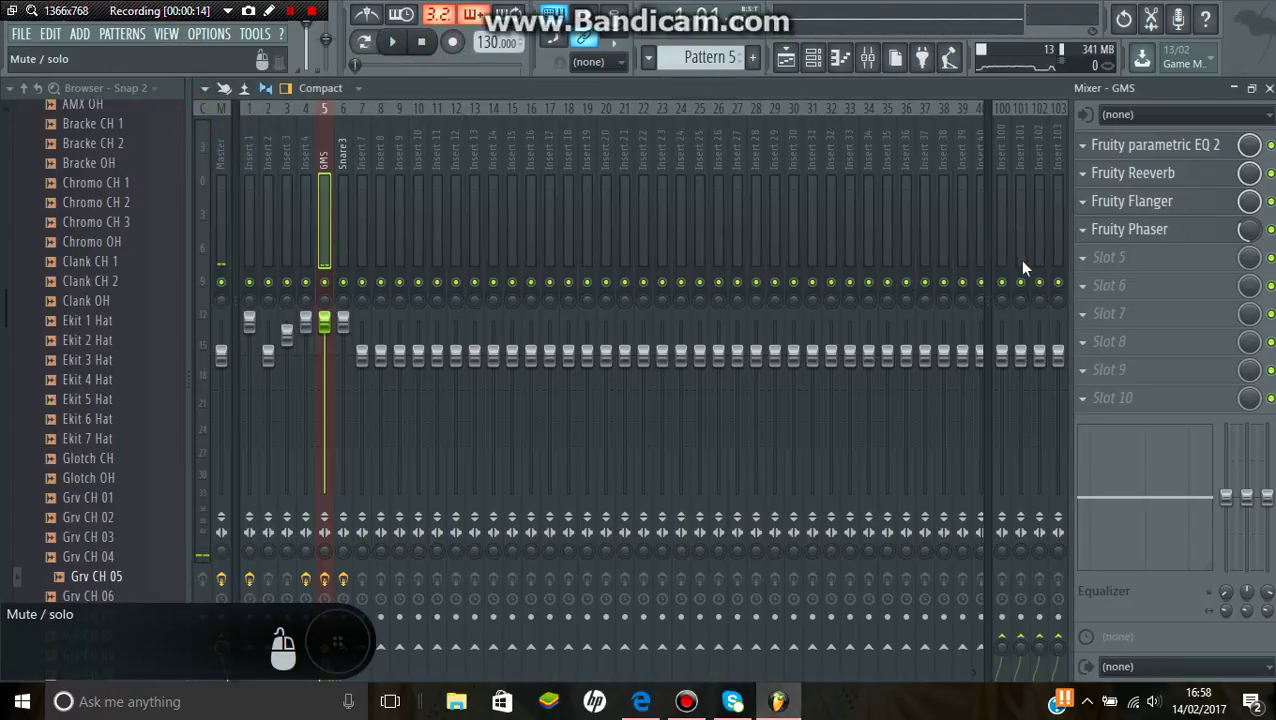
- Look at the effects available for the GMS track's fifth slot and inspect Insert 4's Fruity peak controller
left_click(1125, 263)
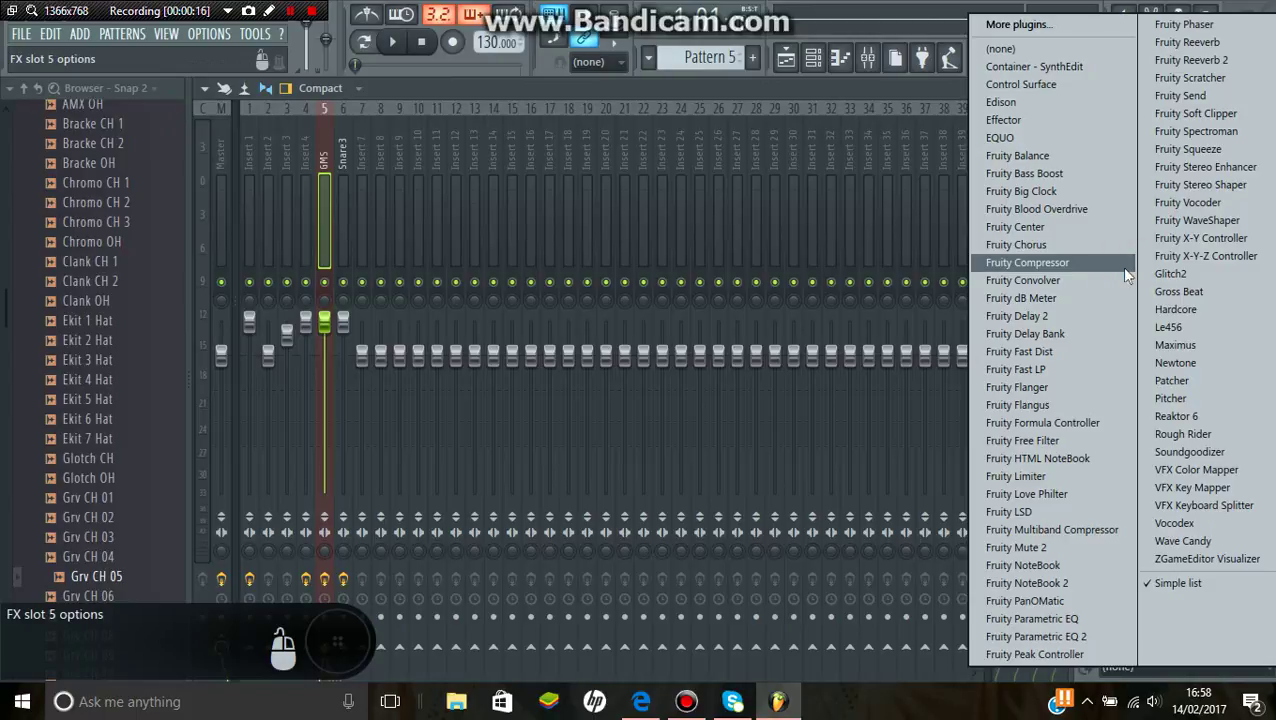
left_click(427, 175)
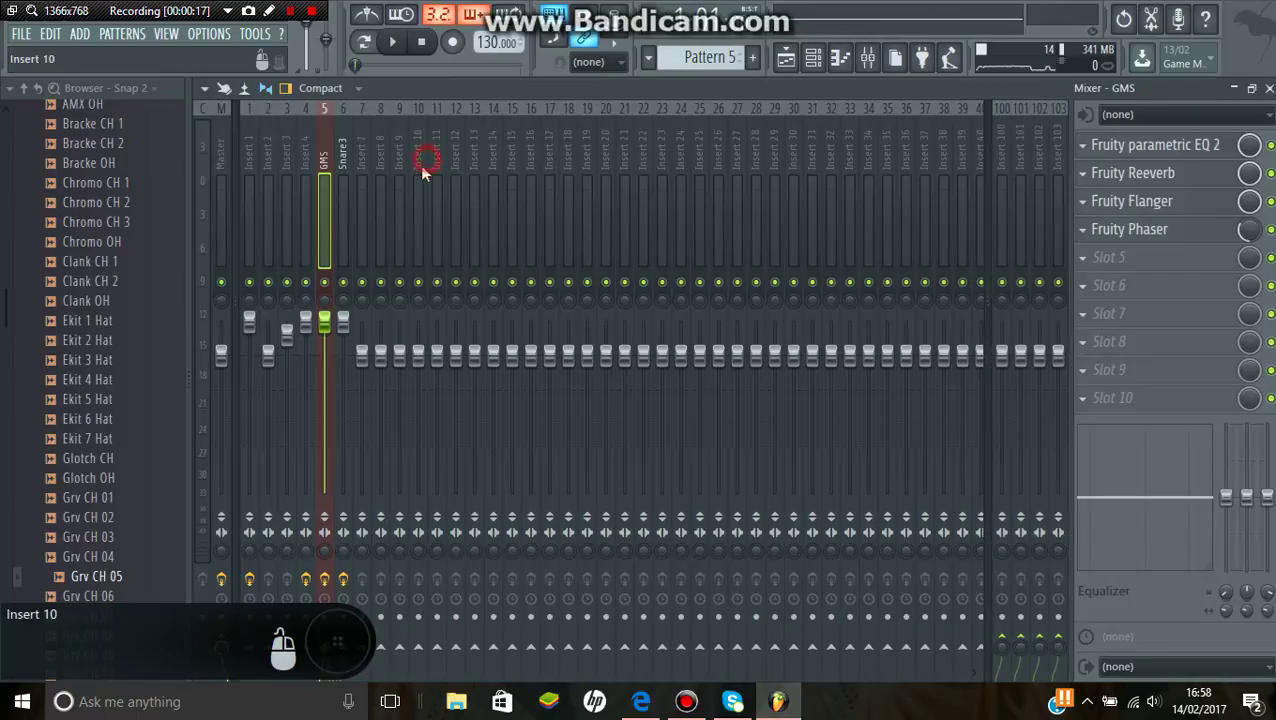
left_click(300, 248)
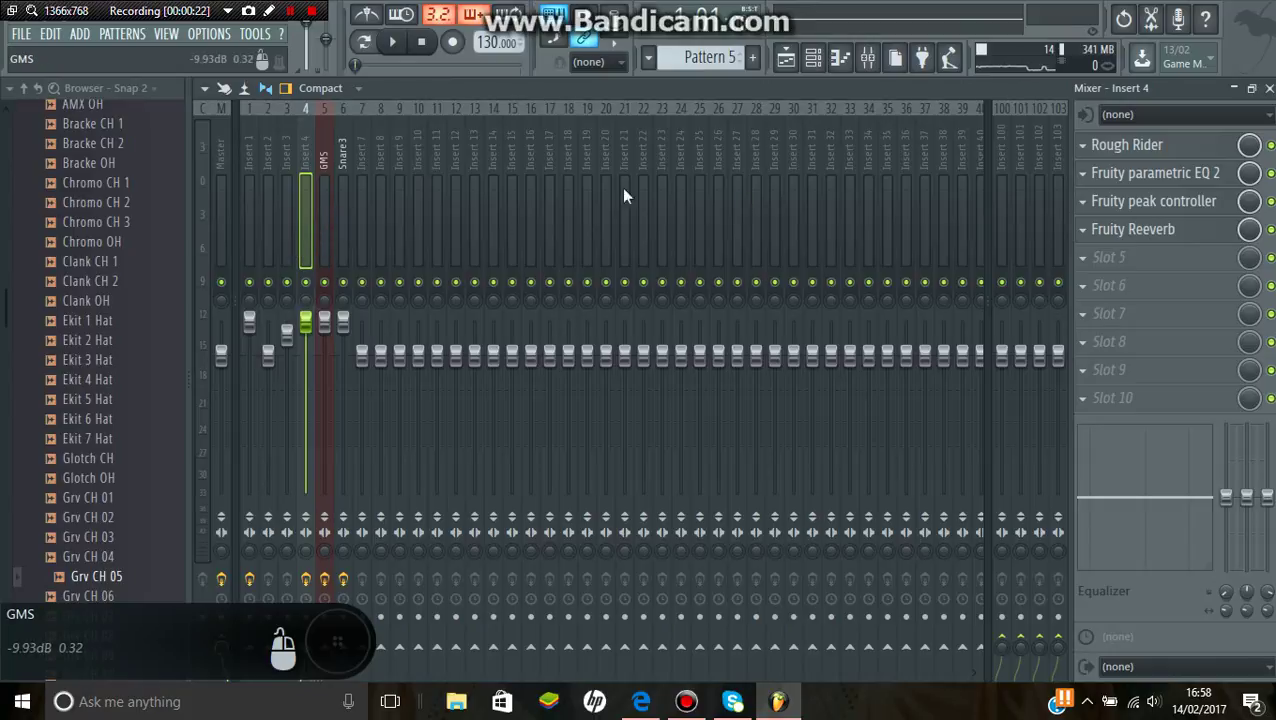
left_click(1160, 203)
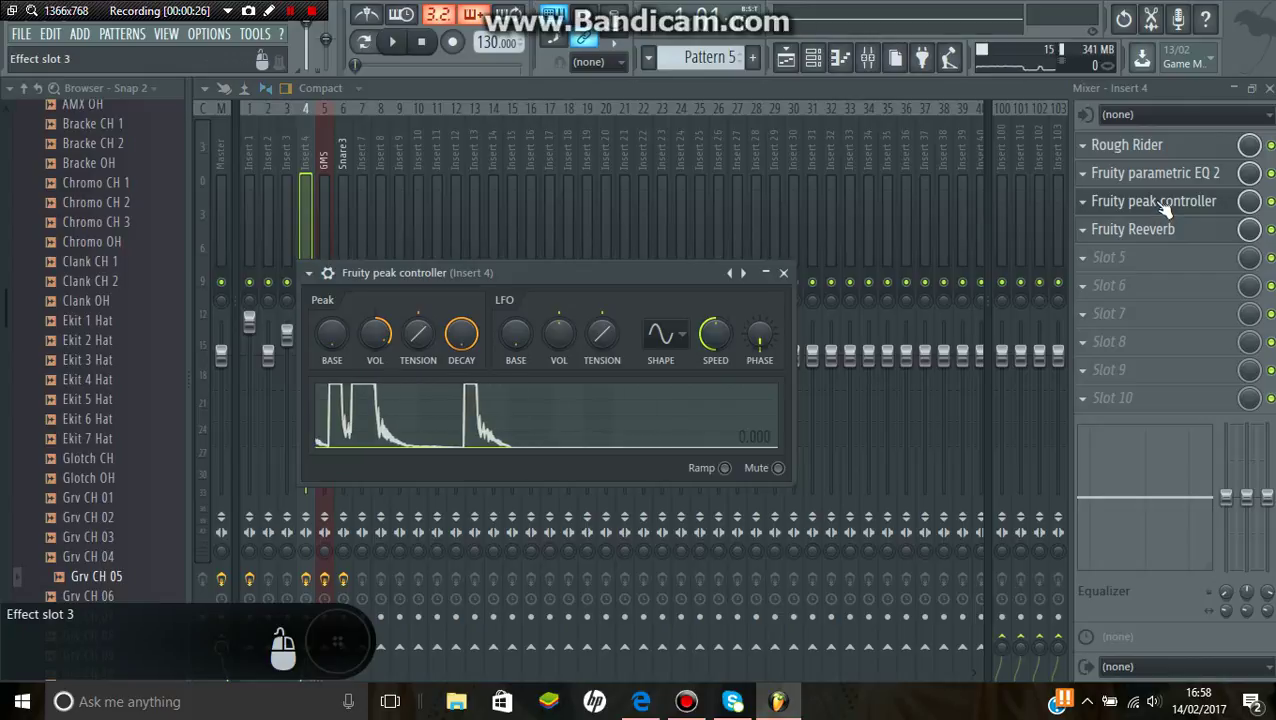
left_click(1160, 203)
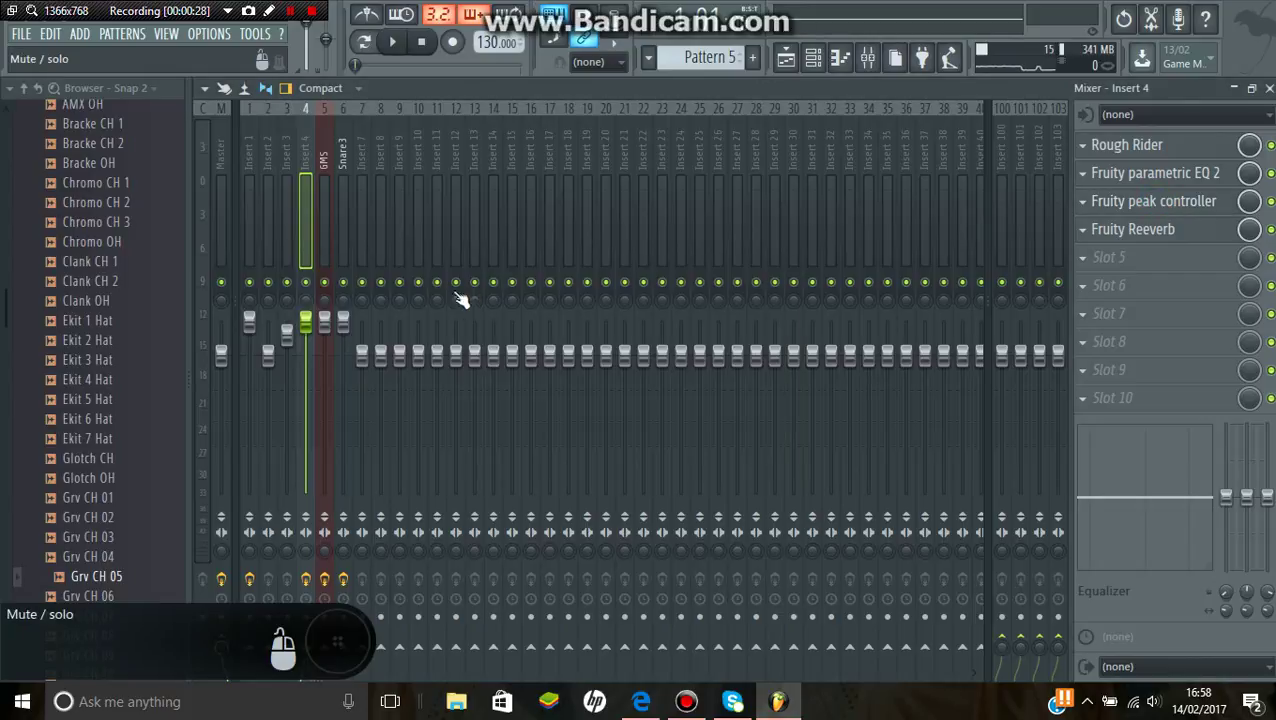
- Link the GMS track's volume fader to Peak ctrl - Peak+LFO of the Fruity peak controller on Insert 1
left_click(321, 228)
left_click(328, 338)
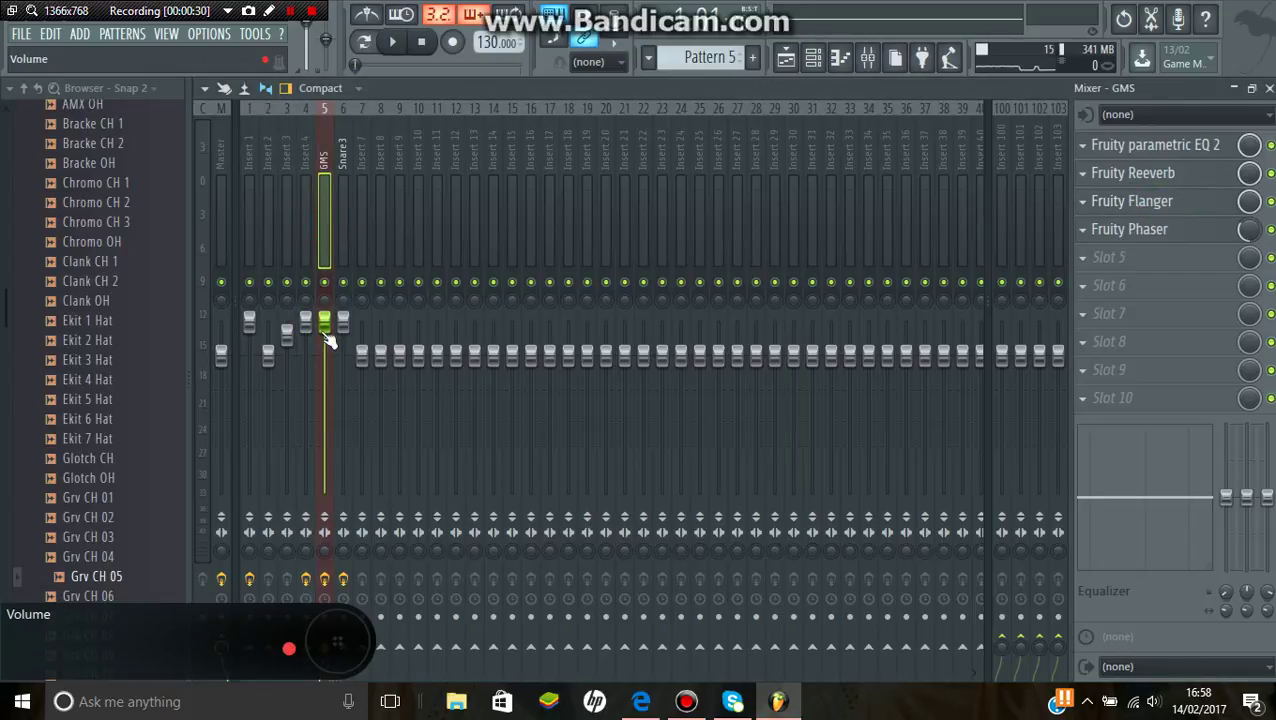
right_click(325, 332)
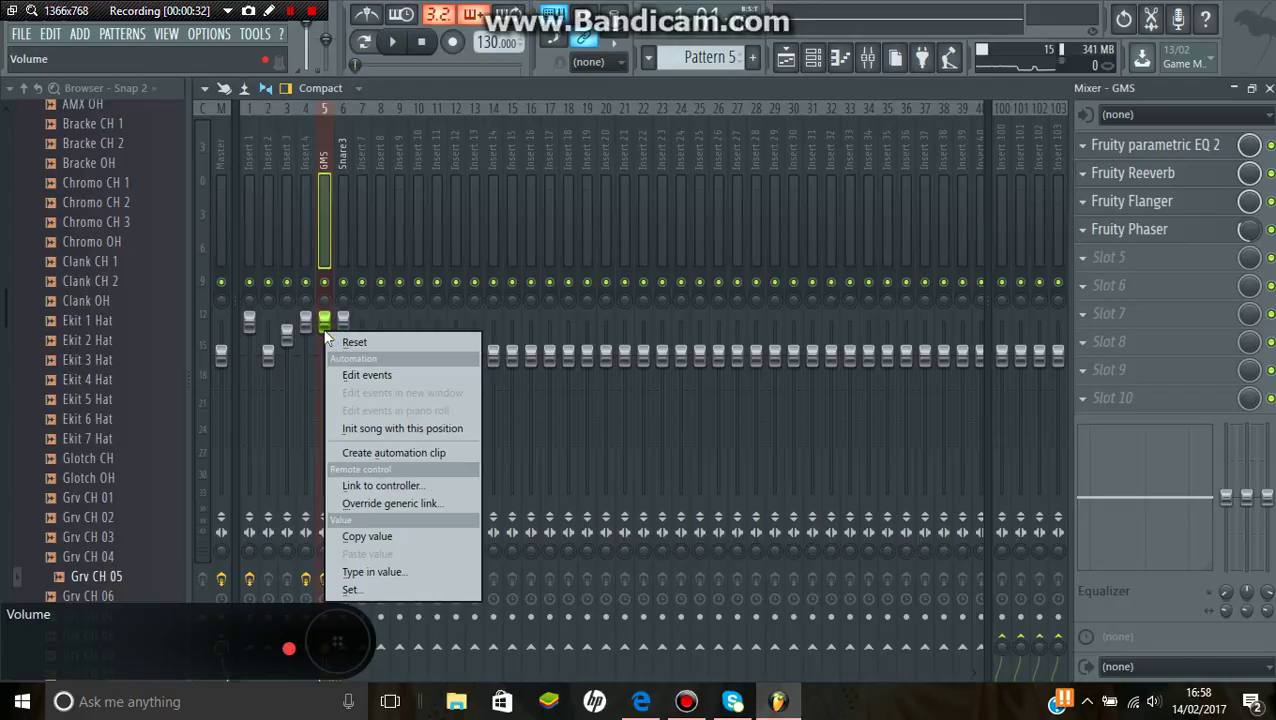
left_click(421, 490)
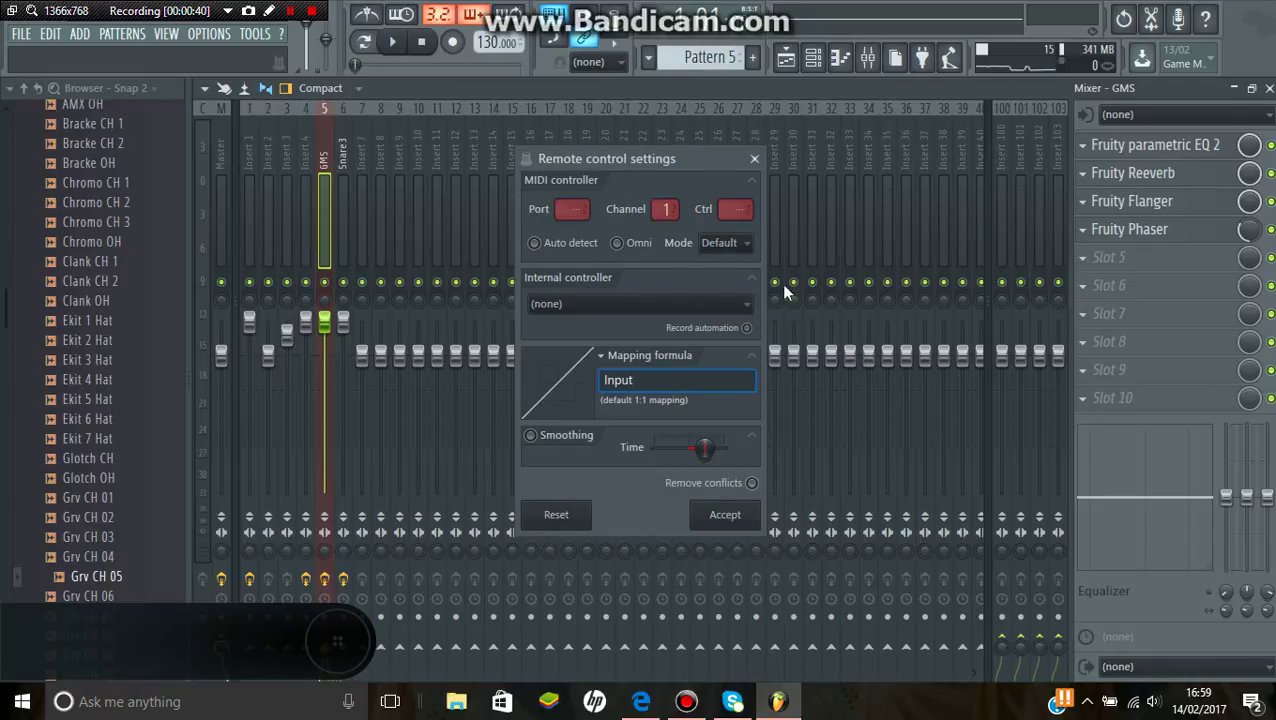
left_click(656, 305)
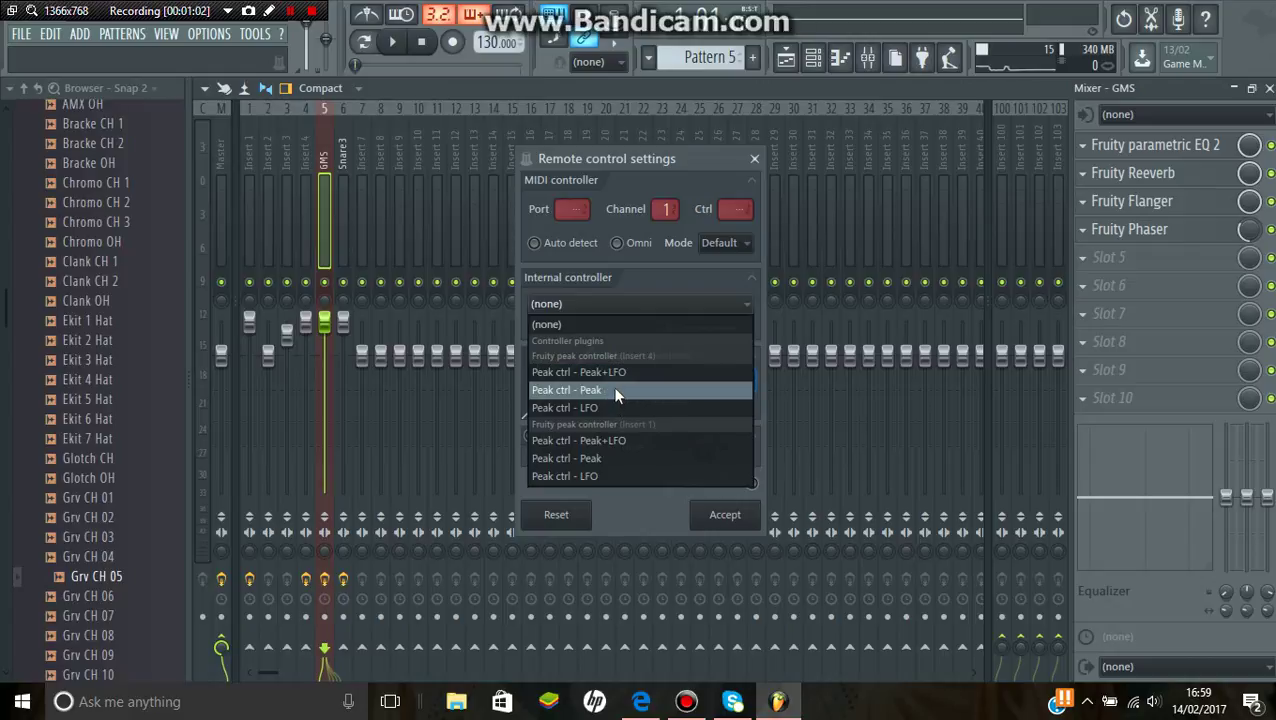
left_click(613, 446)
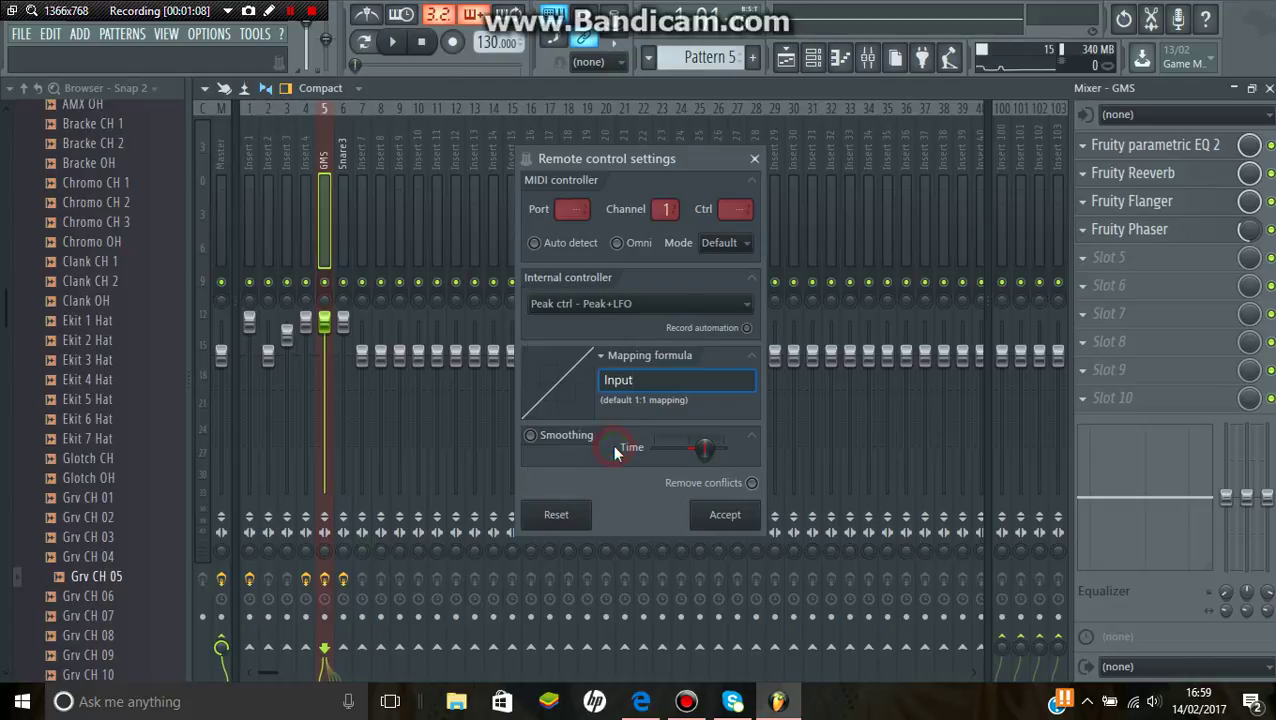
- Set the link's inverted mapping formula to 1-Input/1.5, save the project and accept the remote control settings
left_click(603, 355)
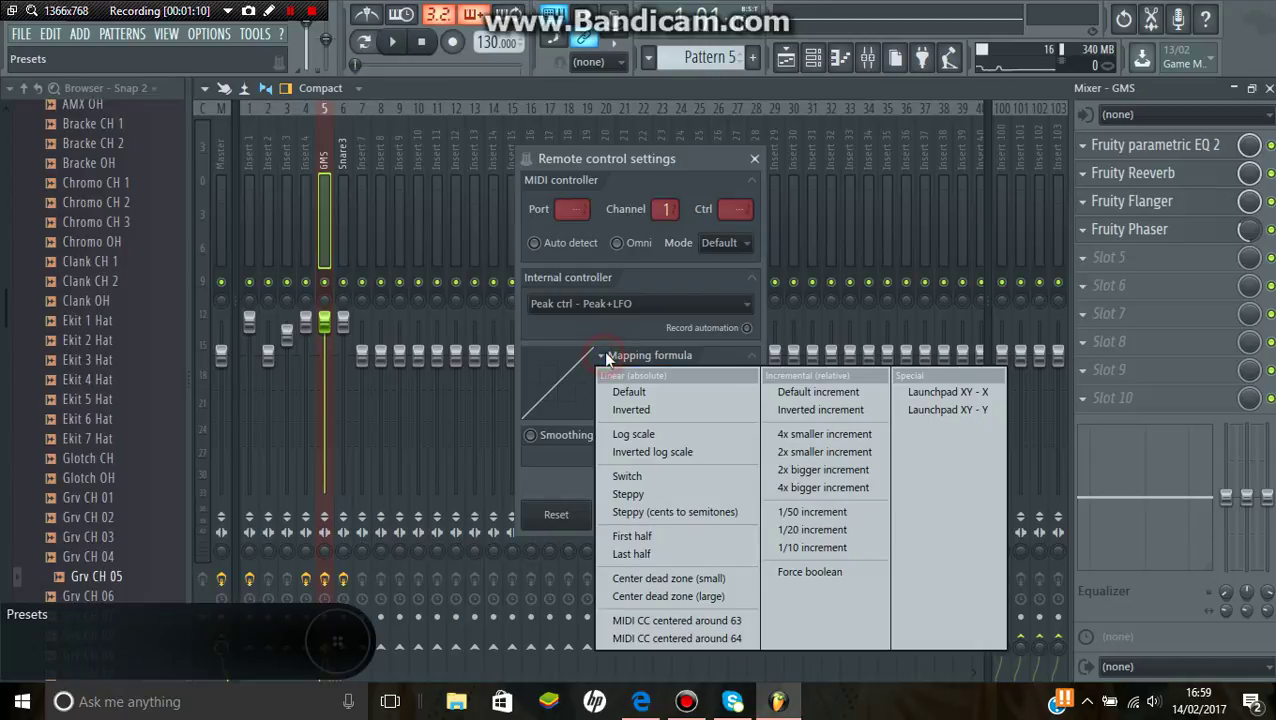
left_click(629, 410)
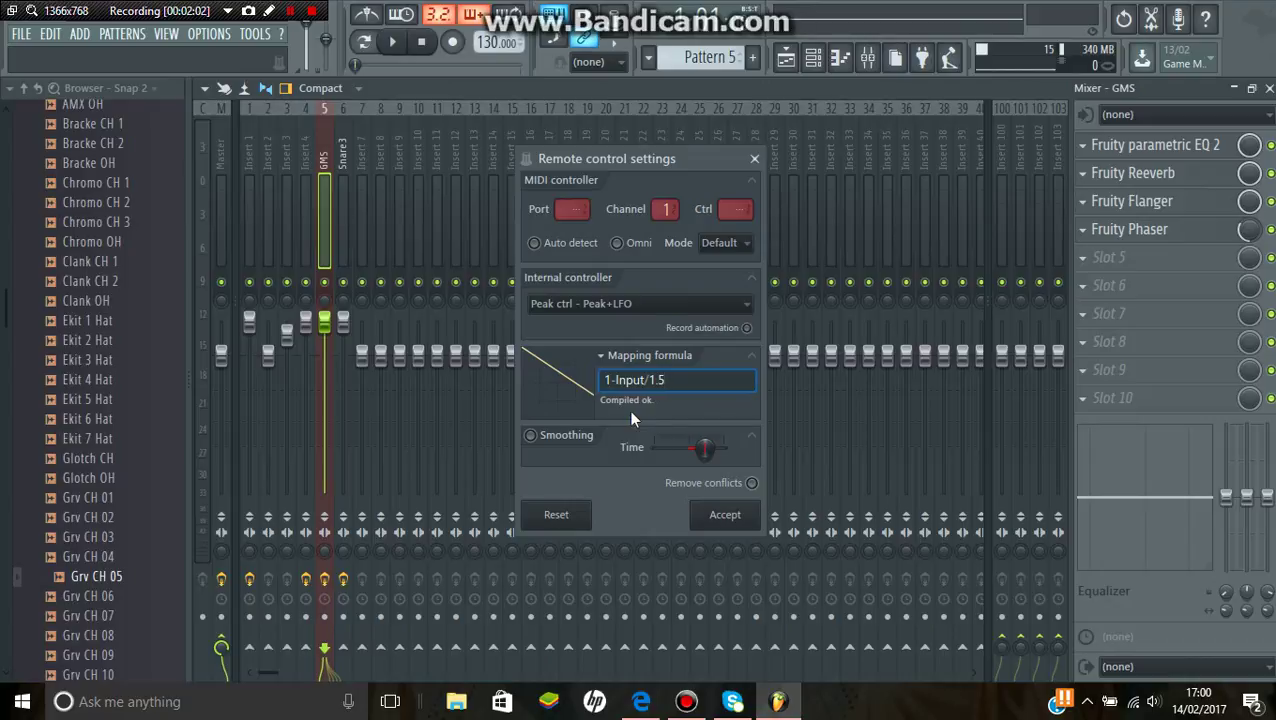
key("ctrl+s")
left_click(629, 430)
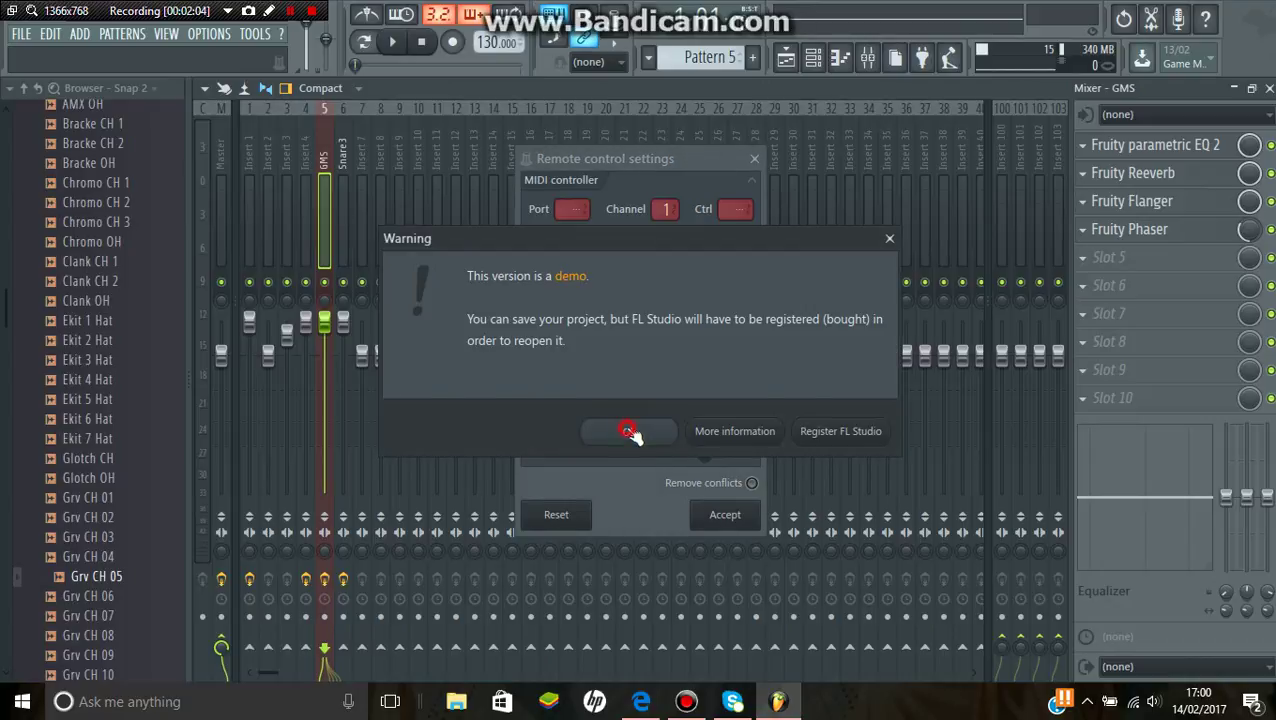
left_click(722, 515)
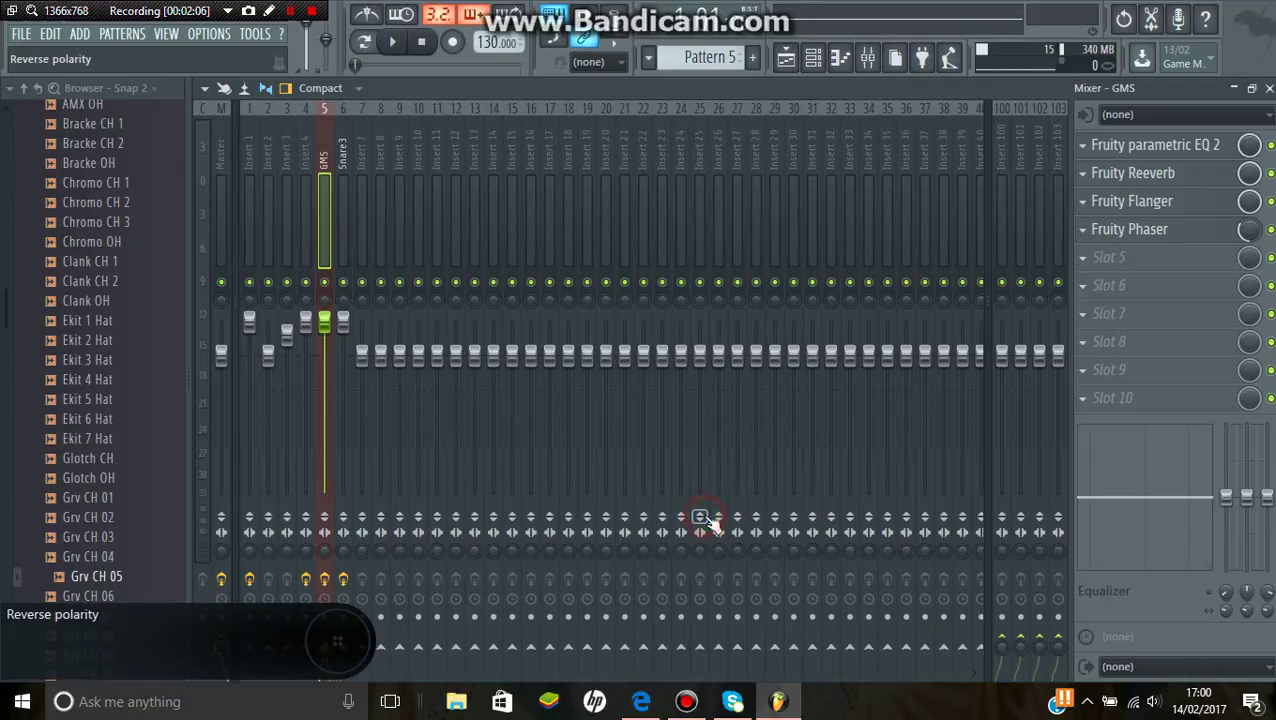
- Play the song and lower the peak volume amount in Insert 1's Fruity peak controller
left_click(397, 50)
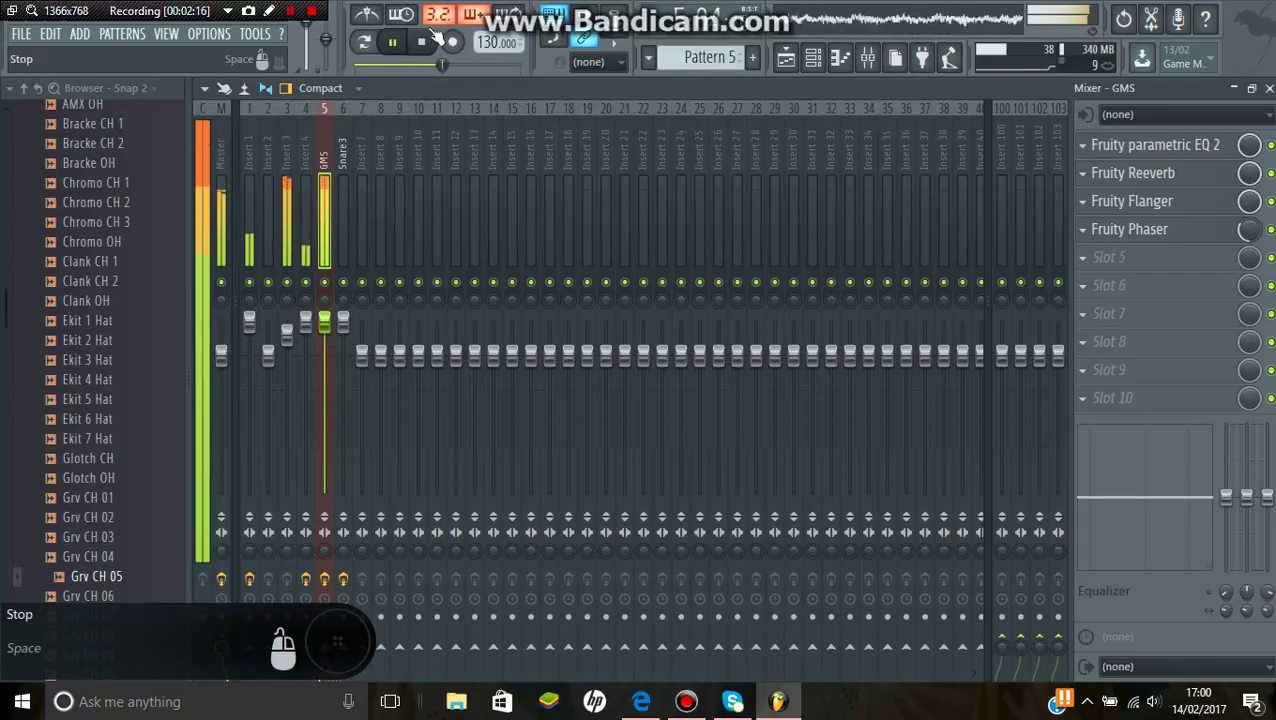
left_click(258, 188)
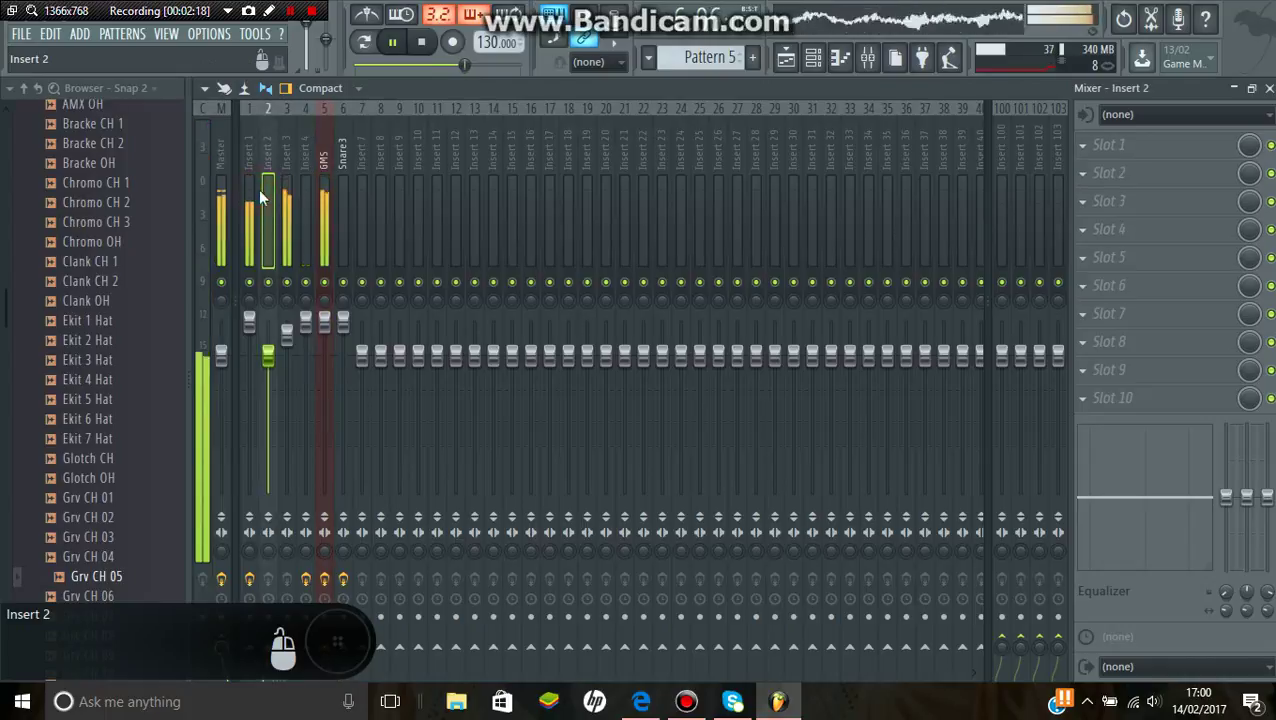
left_click(250, 203)
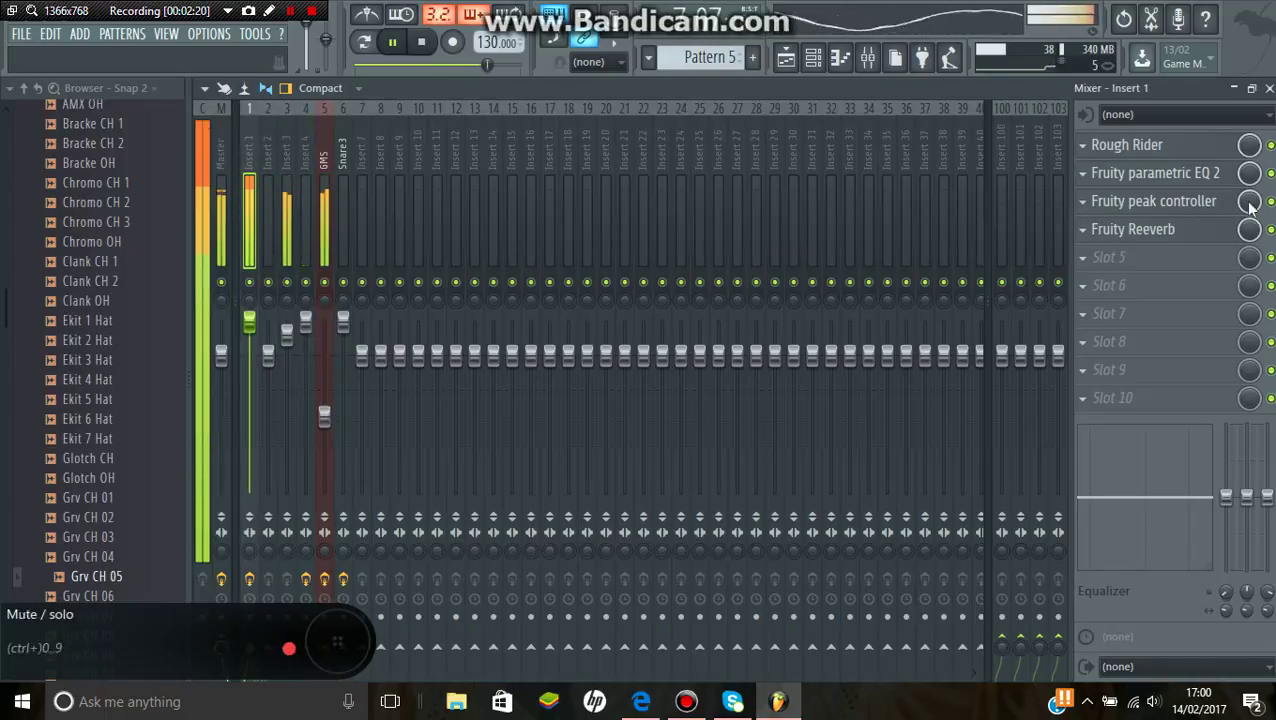
left_click(1205, 201)
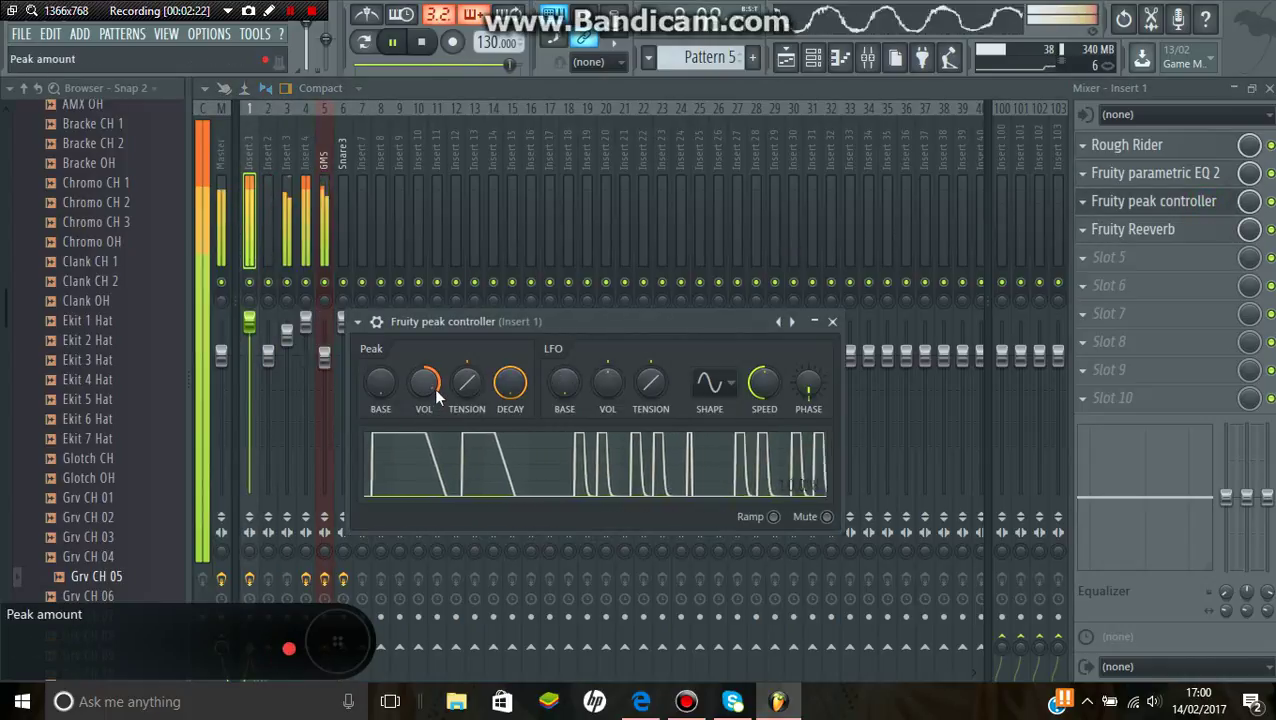
left_click_drag(434, 388, 434, 422)
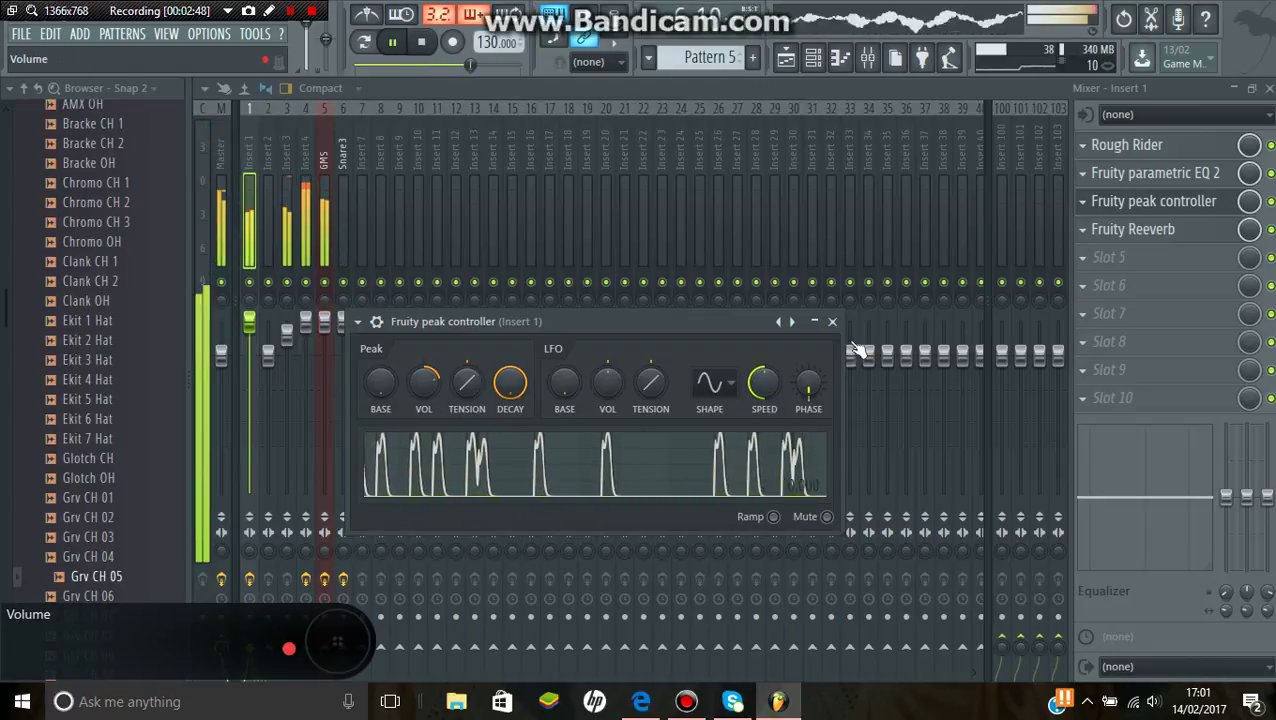
left_click(832, 321)
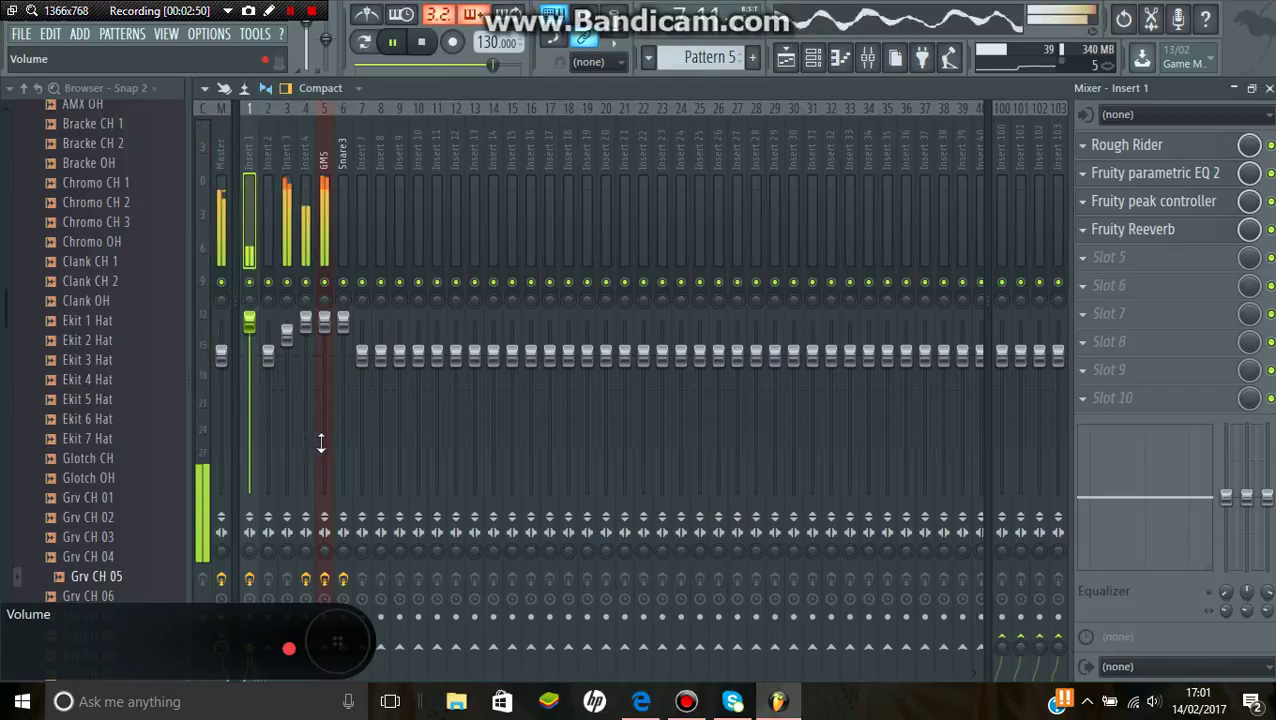
- Lower the peak volume amount in Insert 4's Fruity peak controller
scroll(321, 443, "down", 2)
left_click(305, 230)
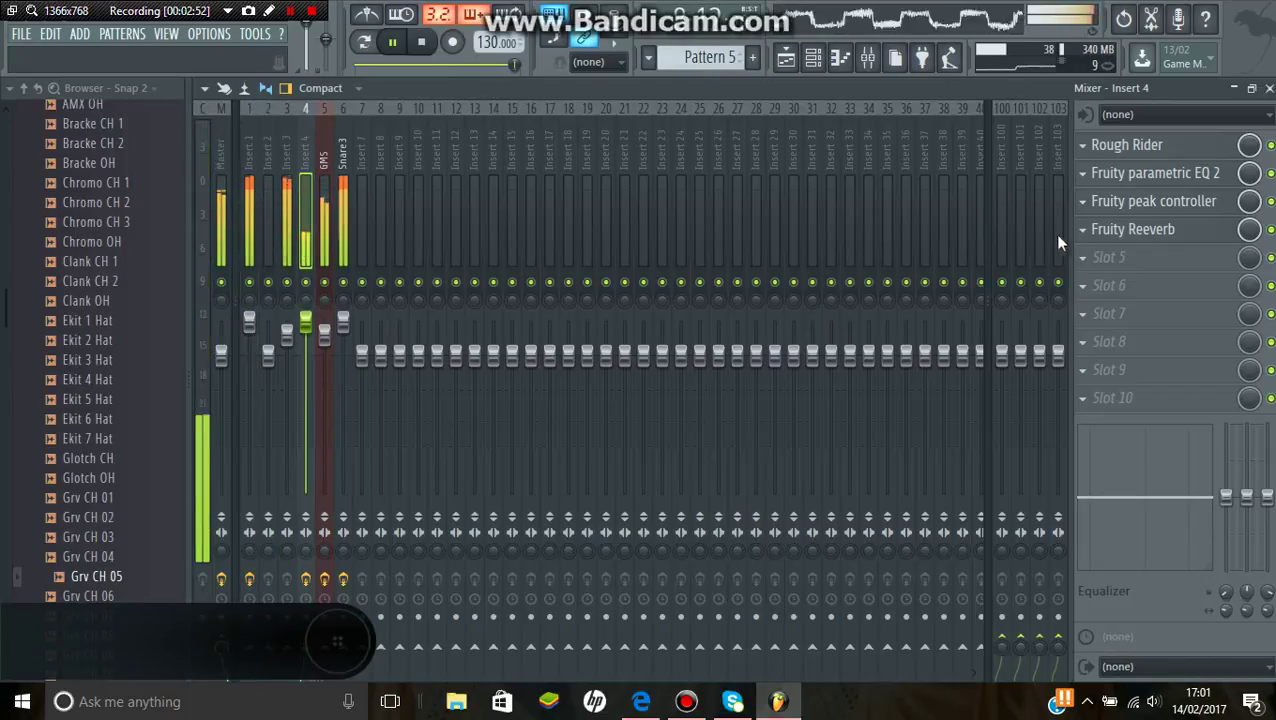
left_click(1139, 203)
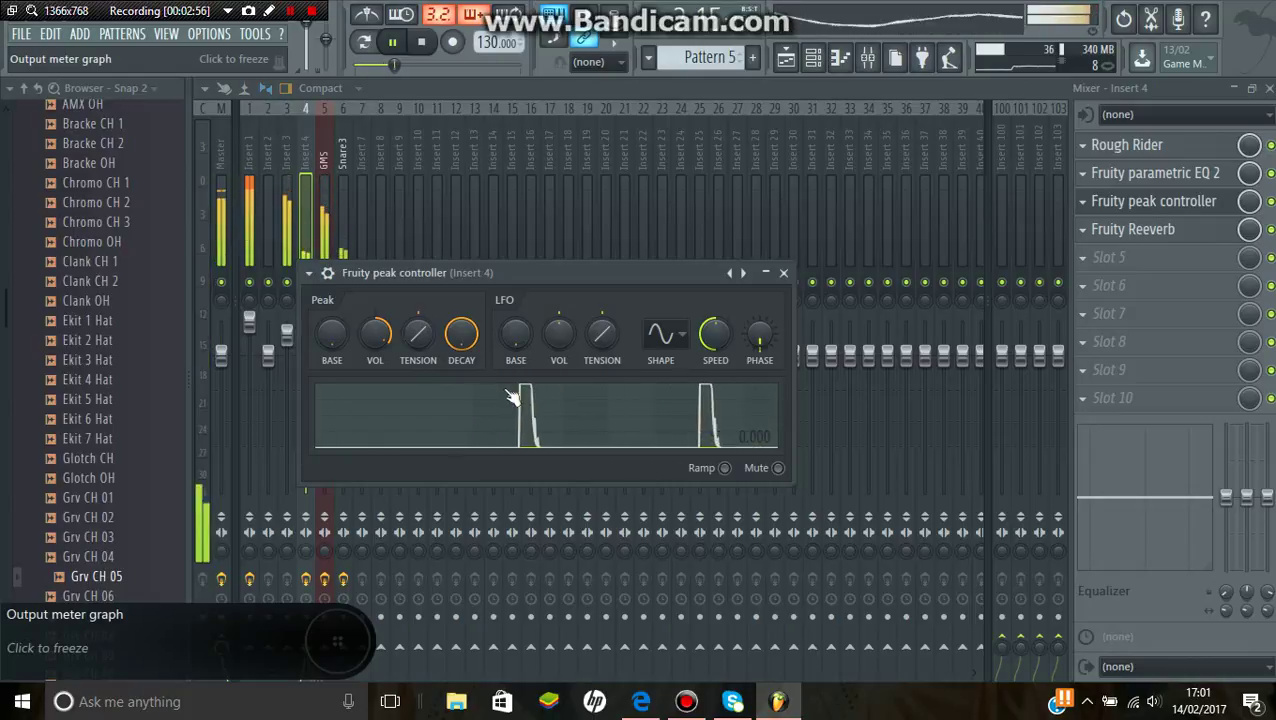
left_click_drag(375, 334, 375, 360)
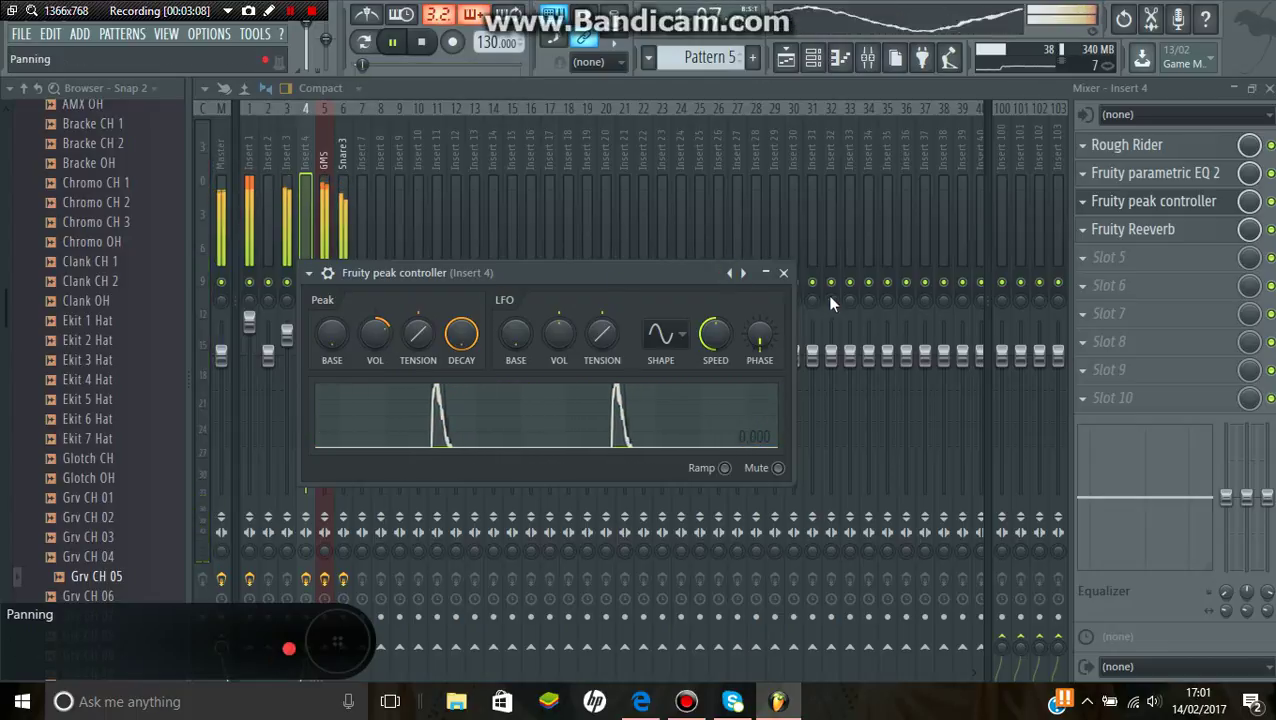
left_click(783, 272)
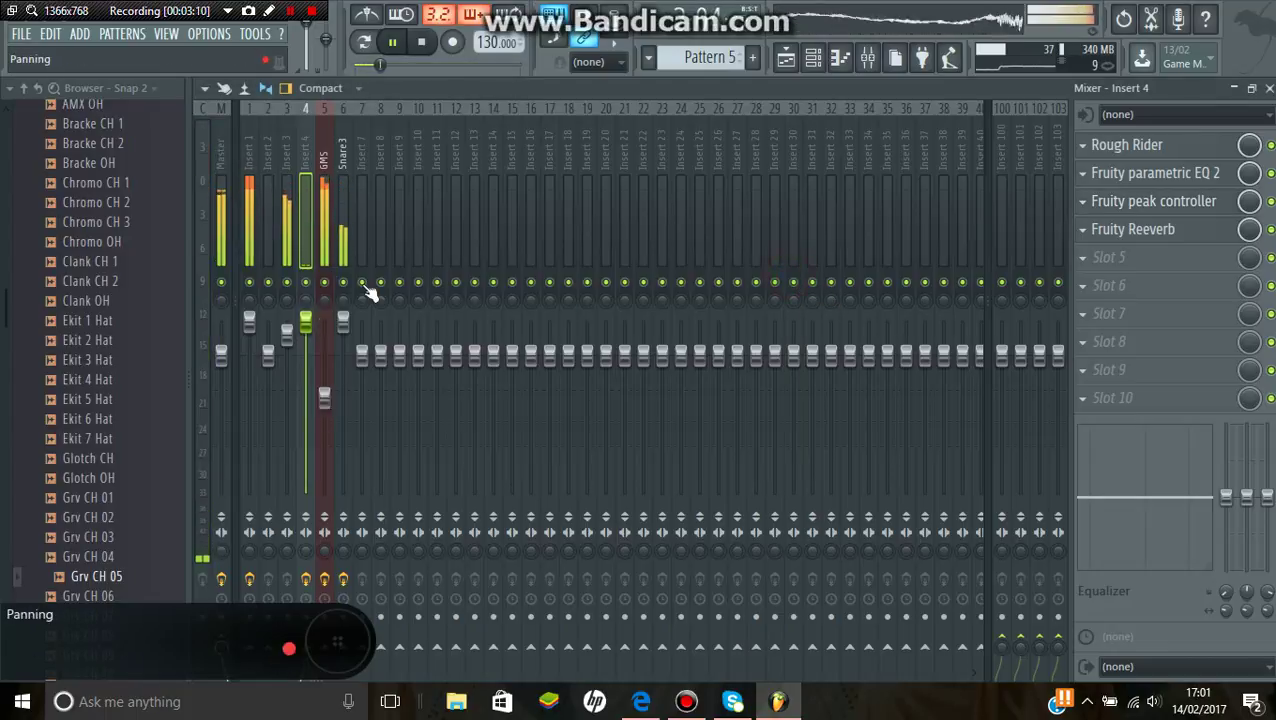
- Add a new link from the GMS volume fader to Peak ctrl - Peak+LFO of Insert 4's Fruity peak controller
left_click(322, 216)
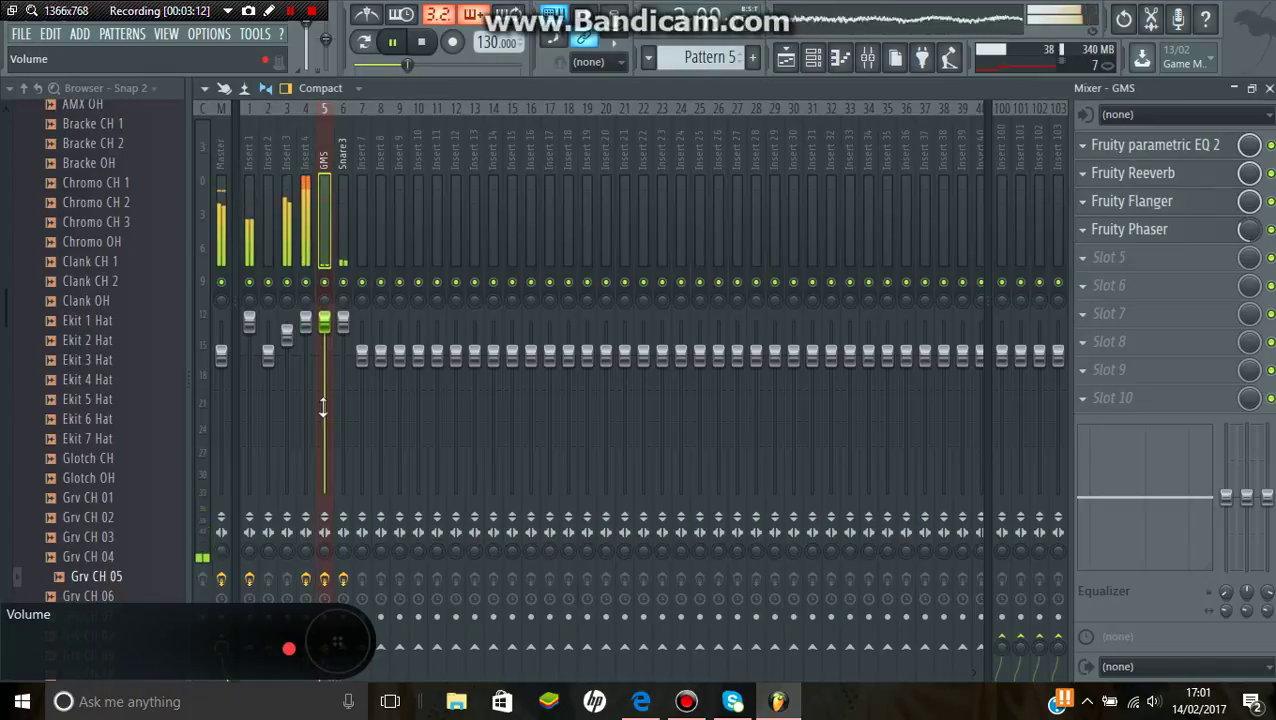
right_click(322, 408)
left_click(362, 547)
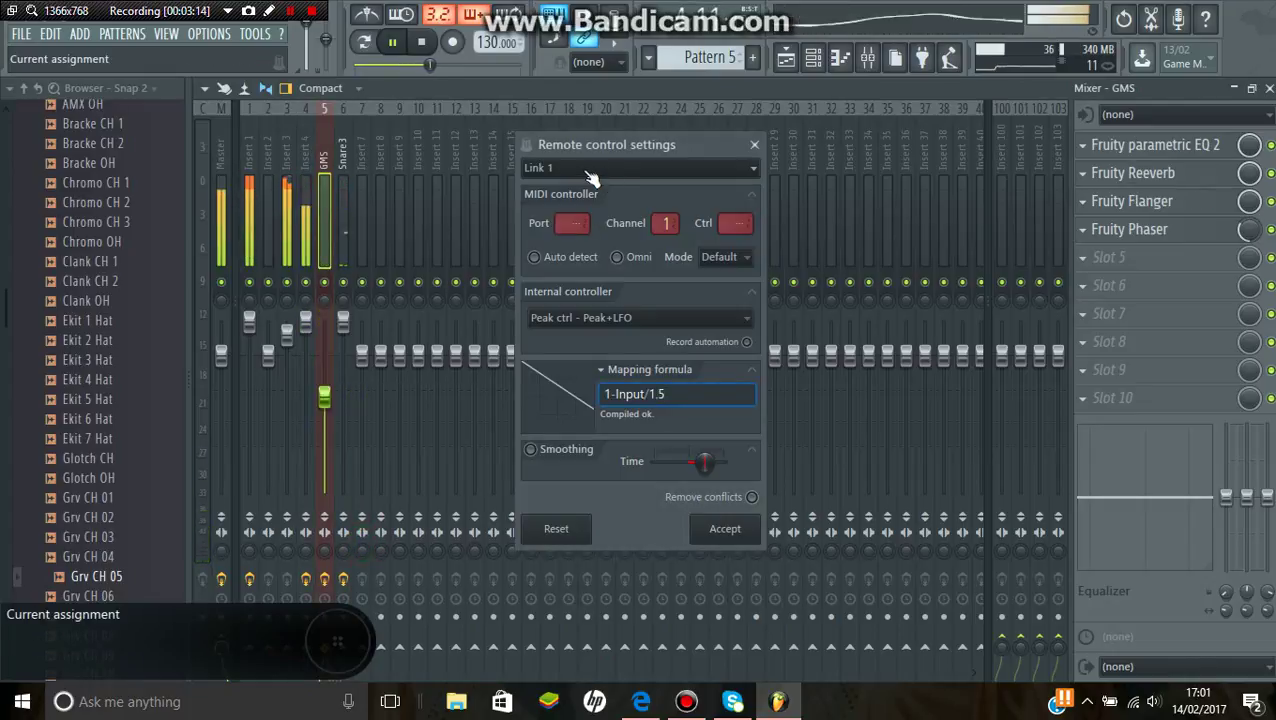
left_click(590, 169)
left_click(586, 190)
left_click(590, 320)
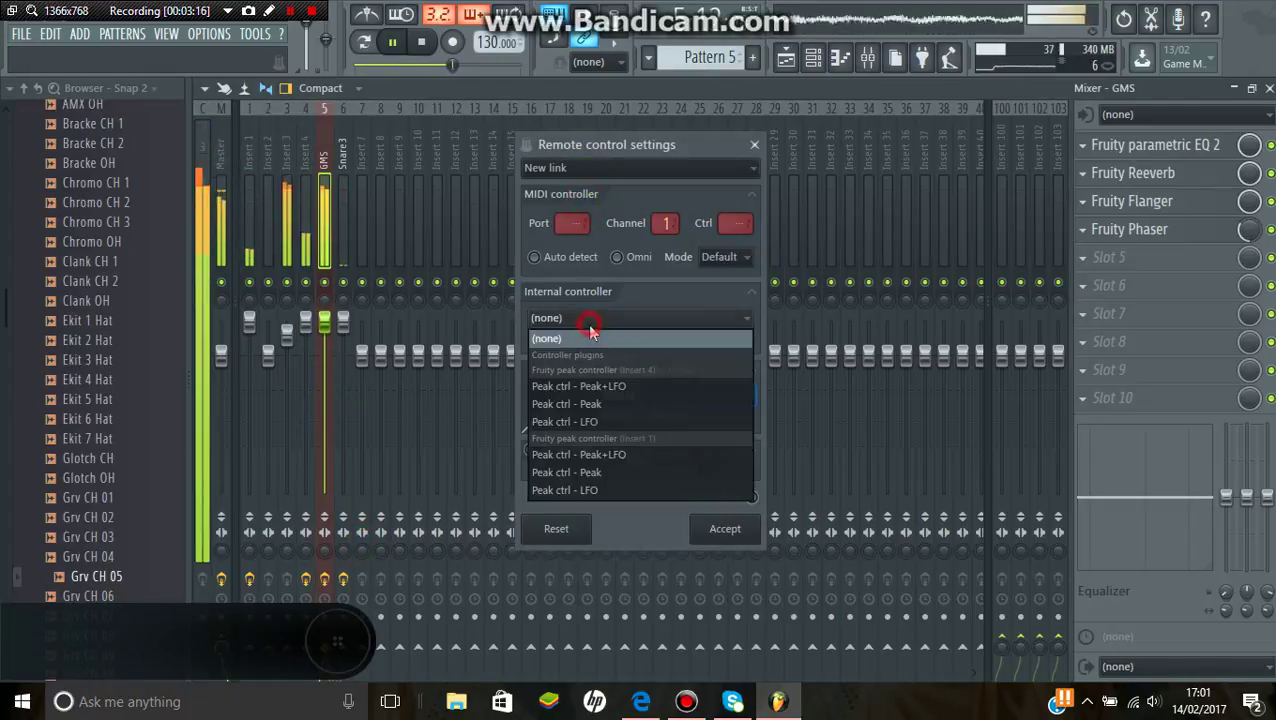
left_click(585, 386)
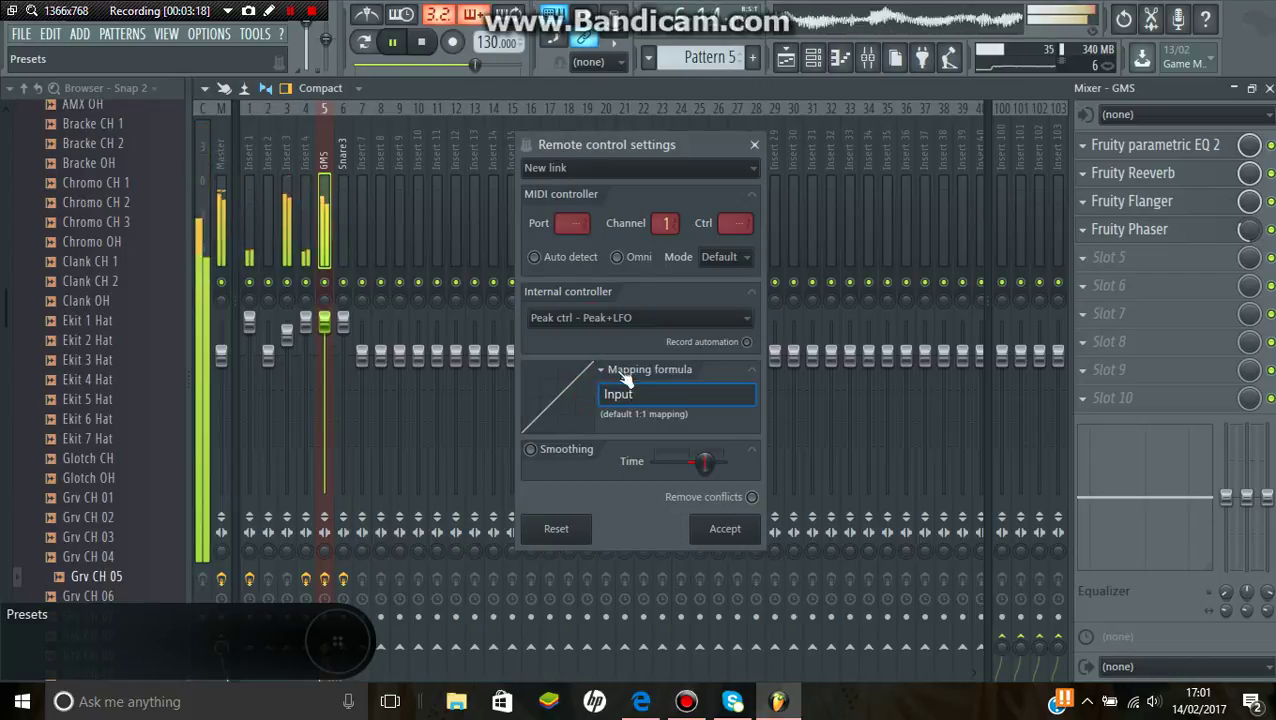
- Set the new link's inverted mapping formula to 1-Input/2.25, accept the settings and close the mixer
left_click(625, 378)
left_click(636, 423)
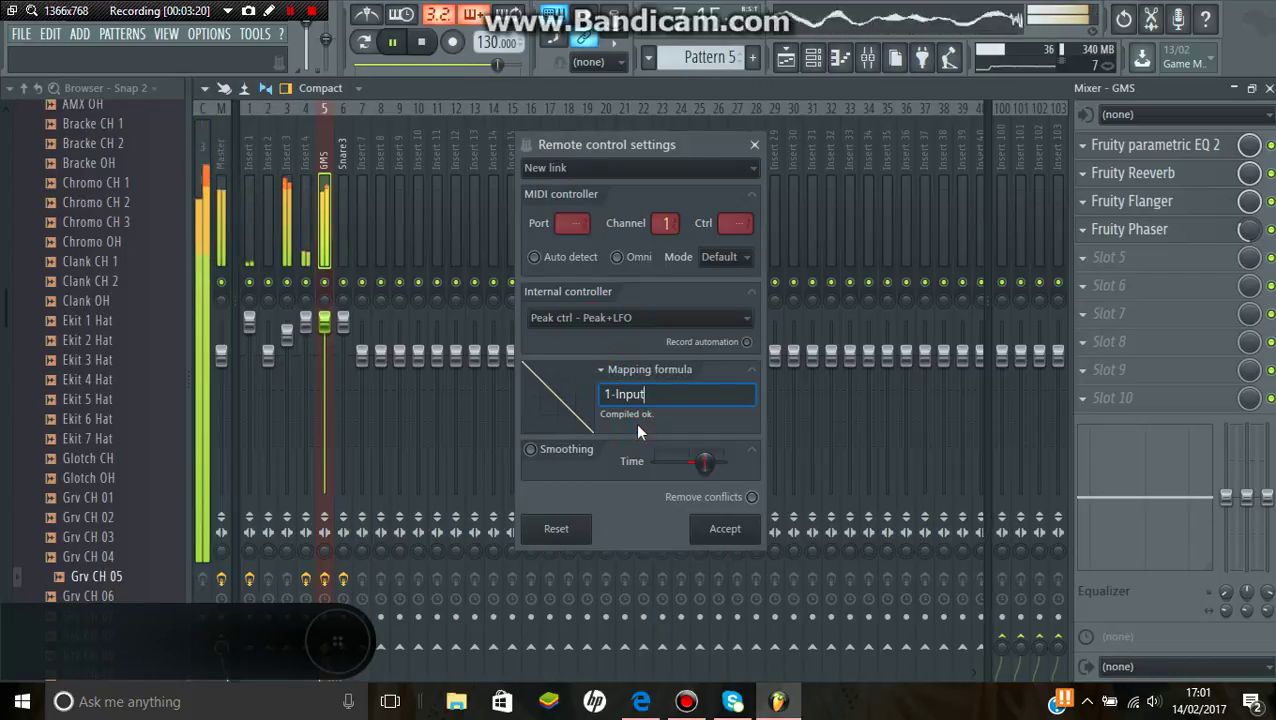
type("/2")
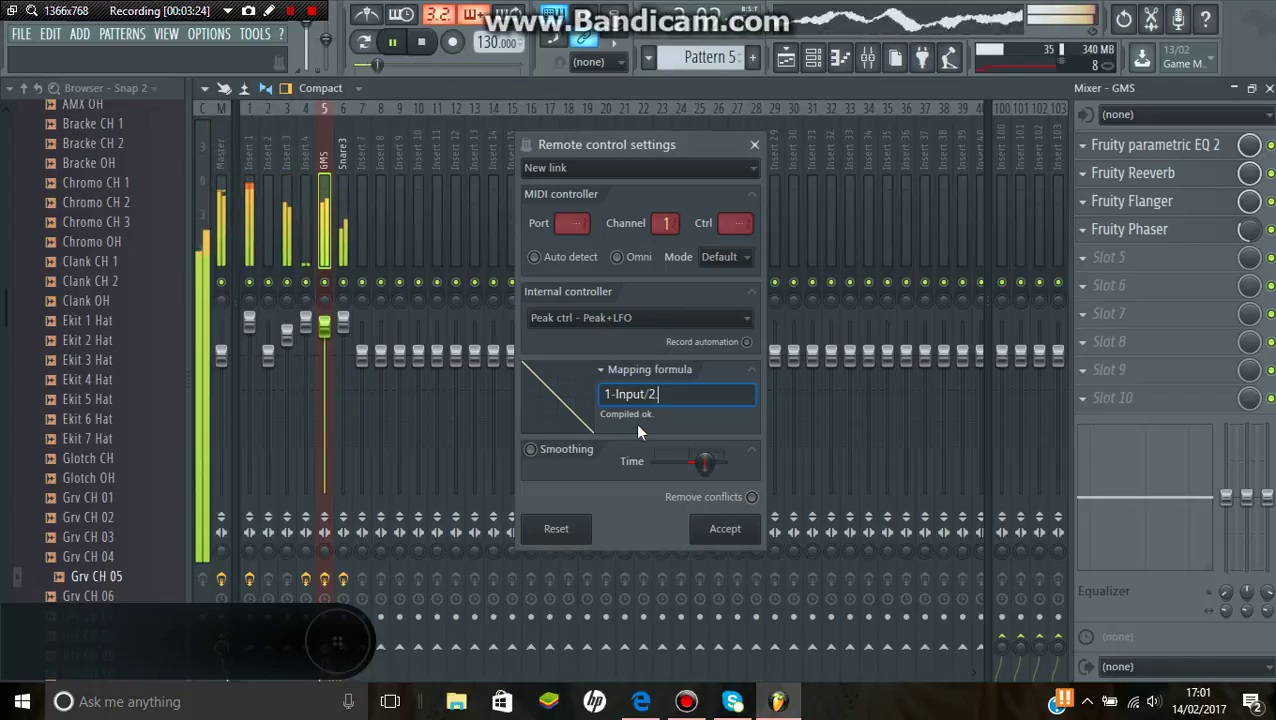
type(".")
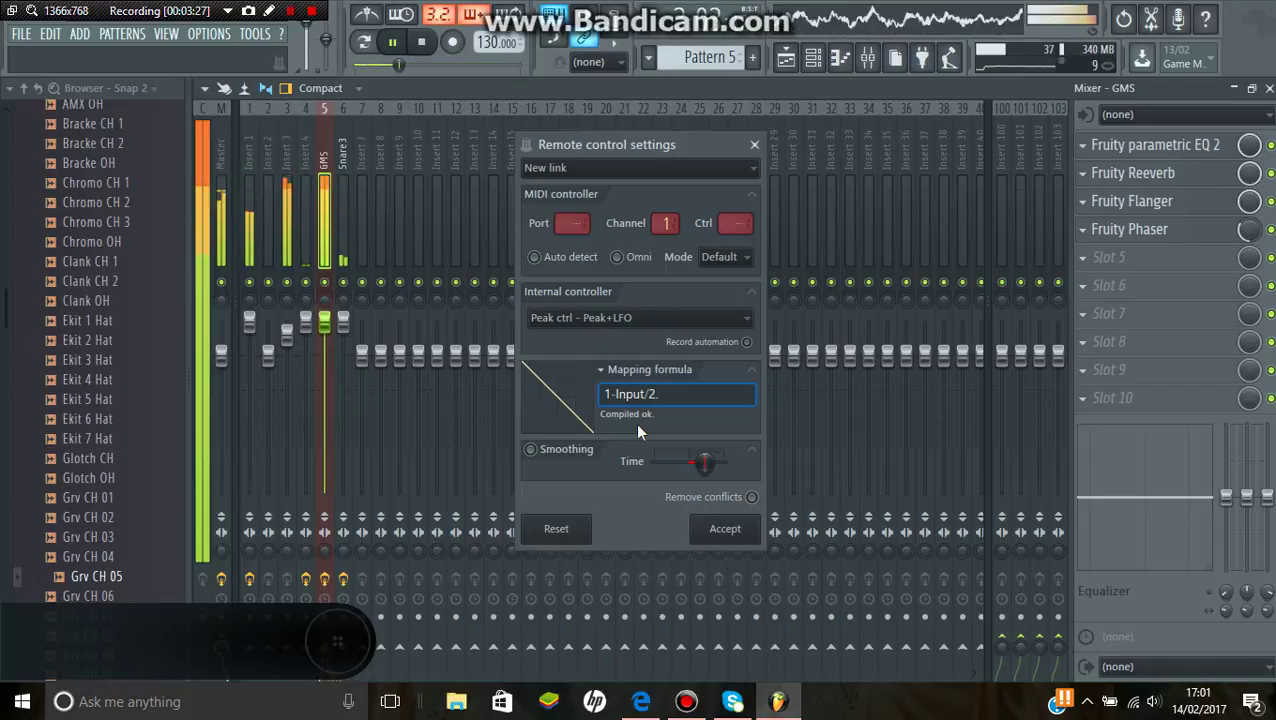
type("25")
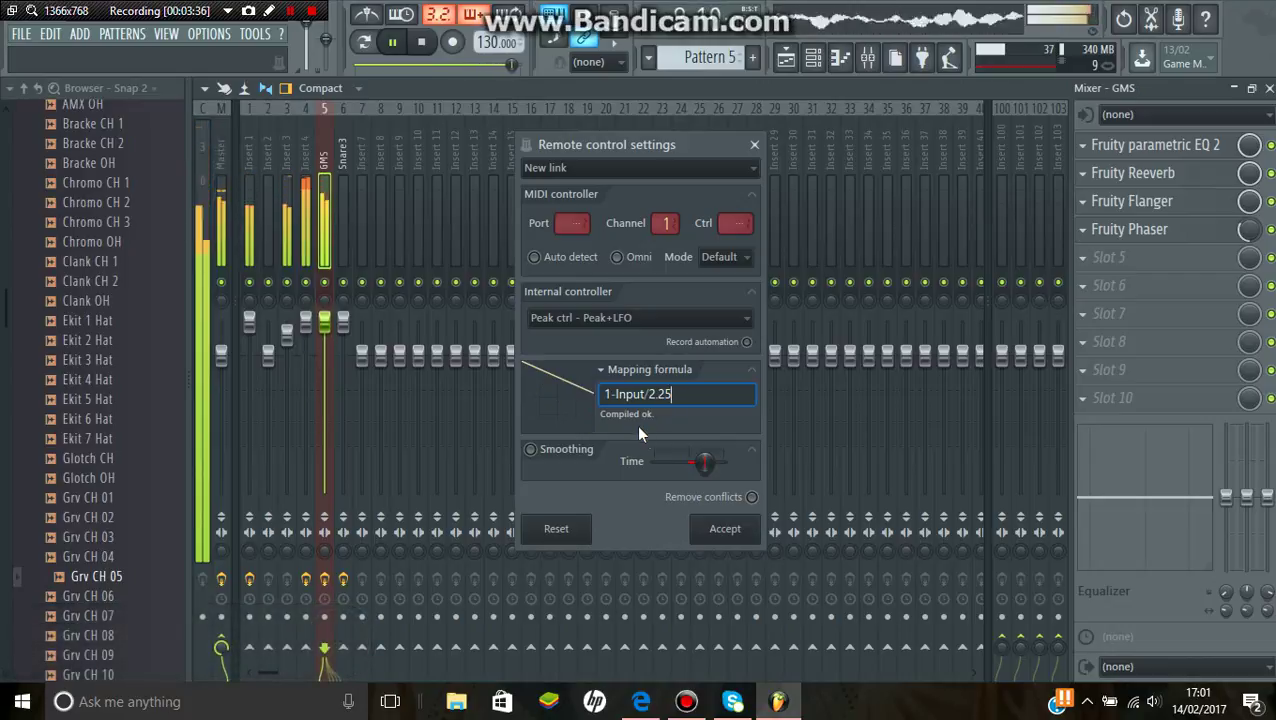
left_click(725, 528)
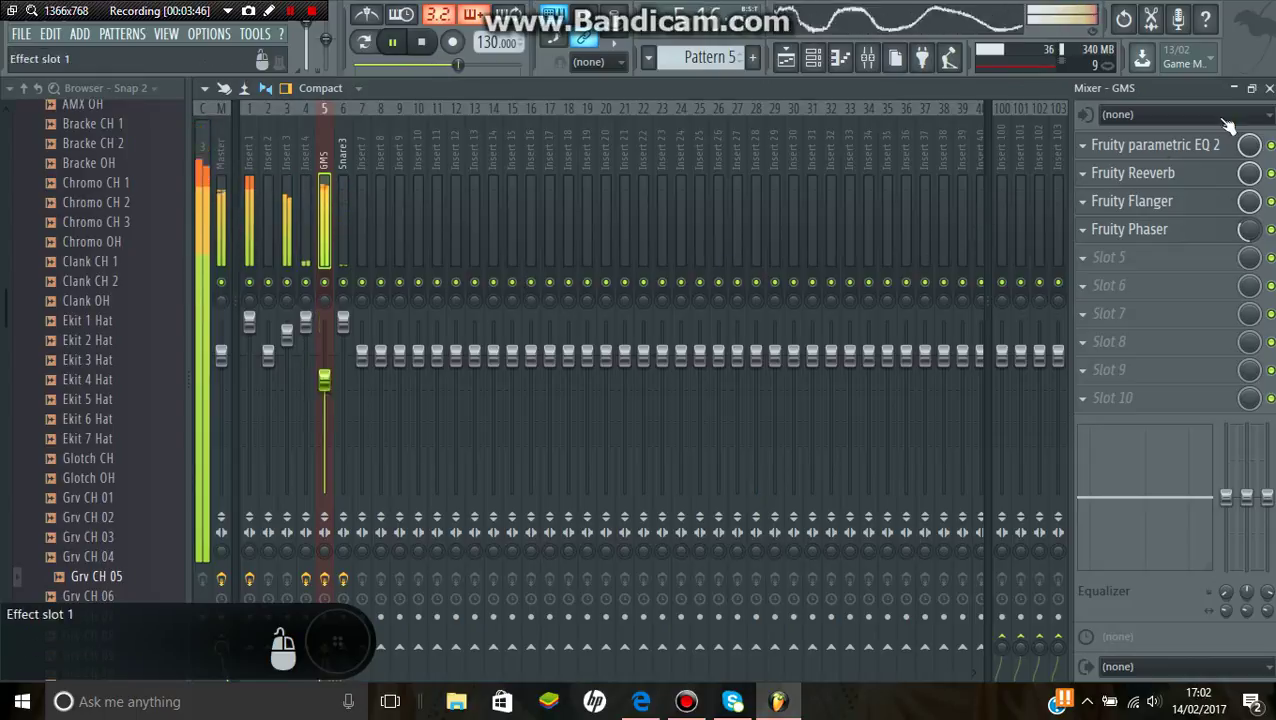
left_click(1269, 88)
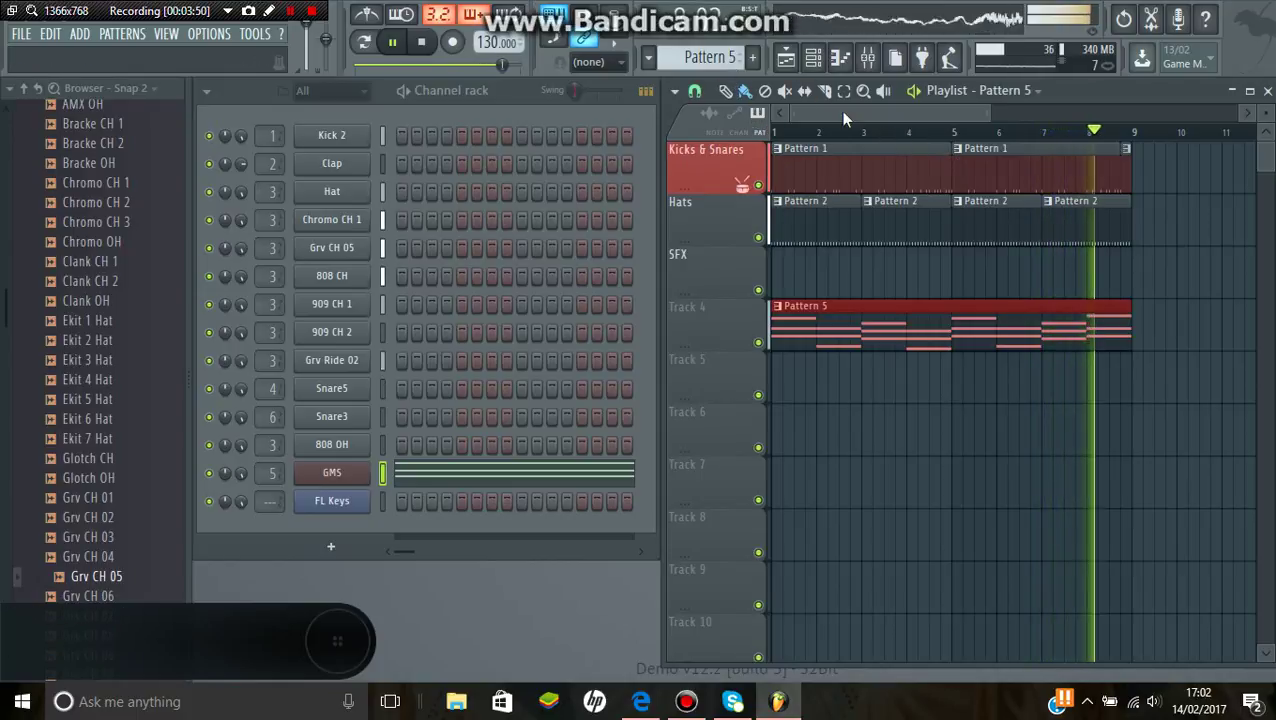
- Stop the playback and copy all of the GMS chord notes from Pattern 5's piano roll
left_click_drag(990, 113, 1155, 113)
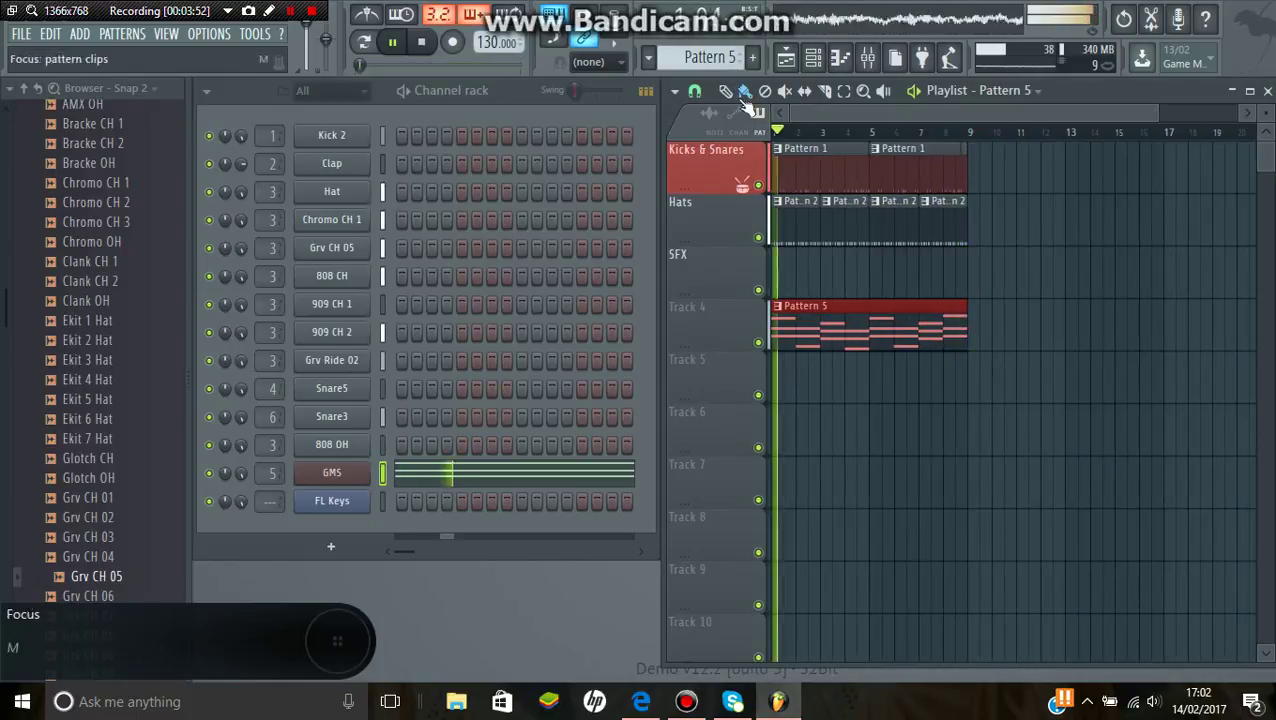
left_click(421, 41)
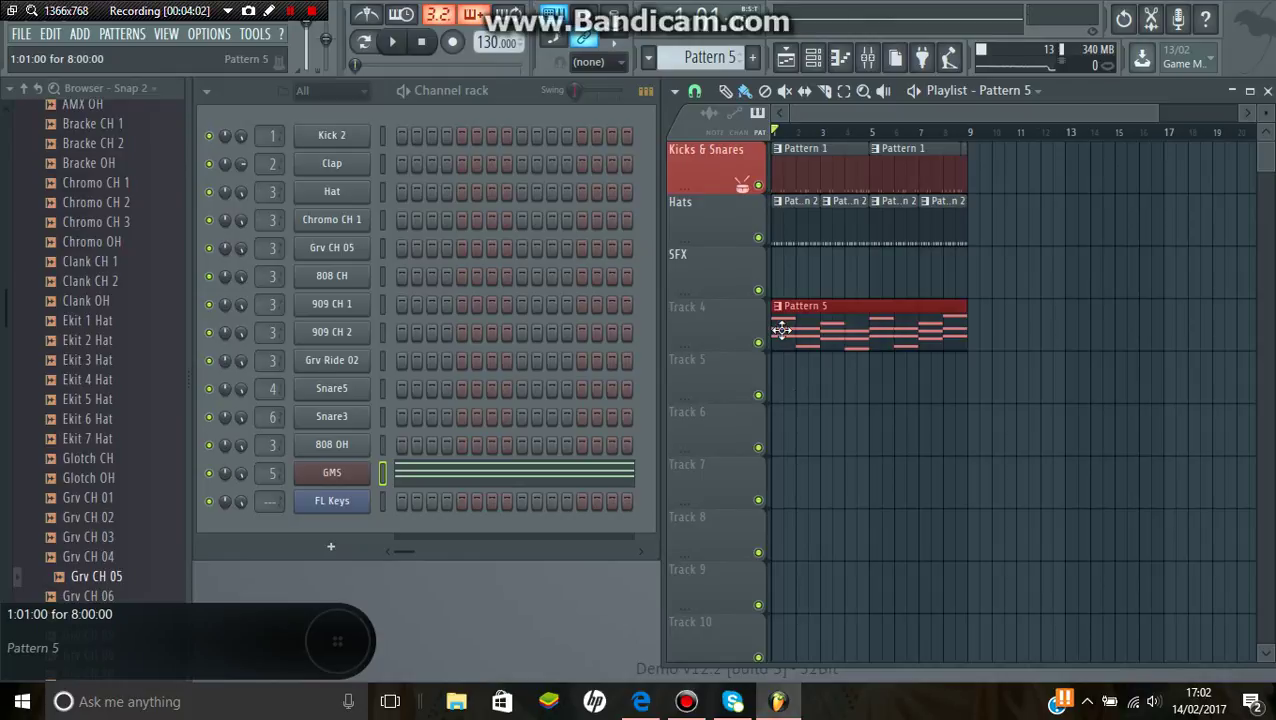
left_click(401, 482)
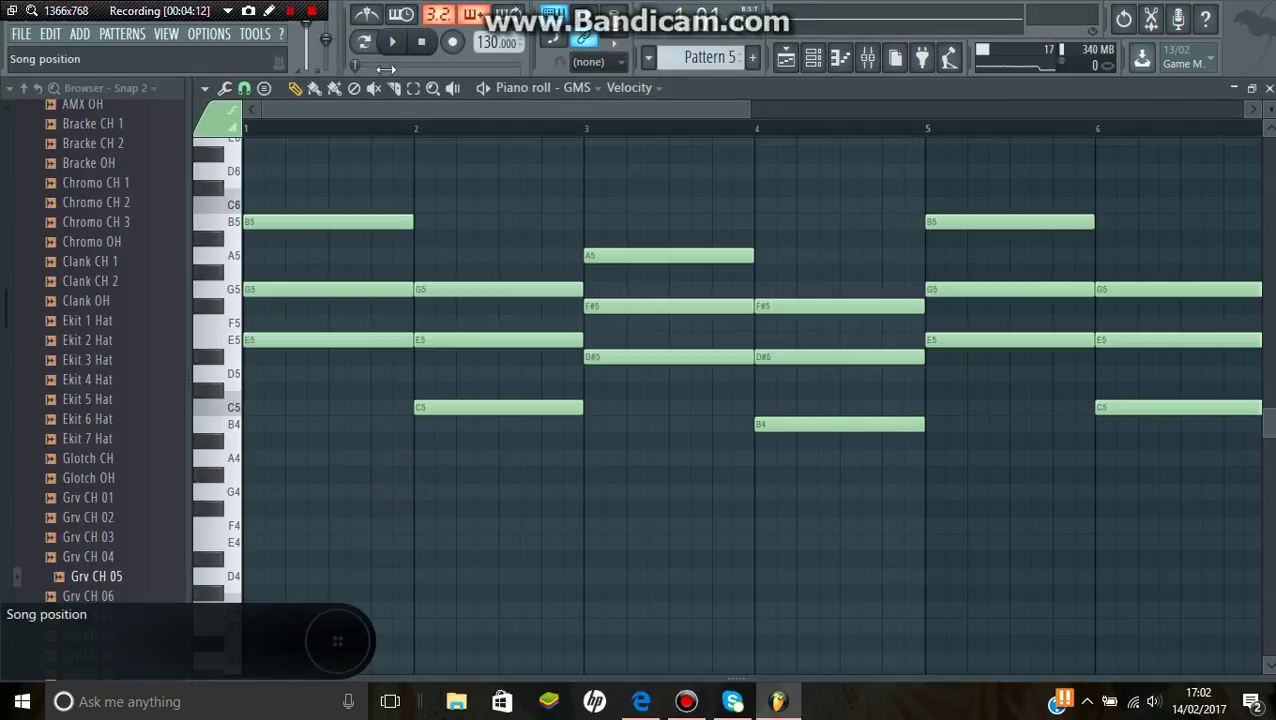
scroll(1042, 239, "down", 5)
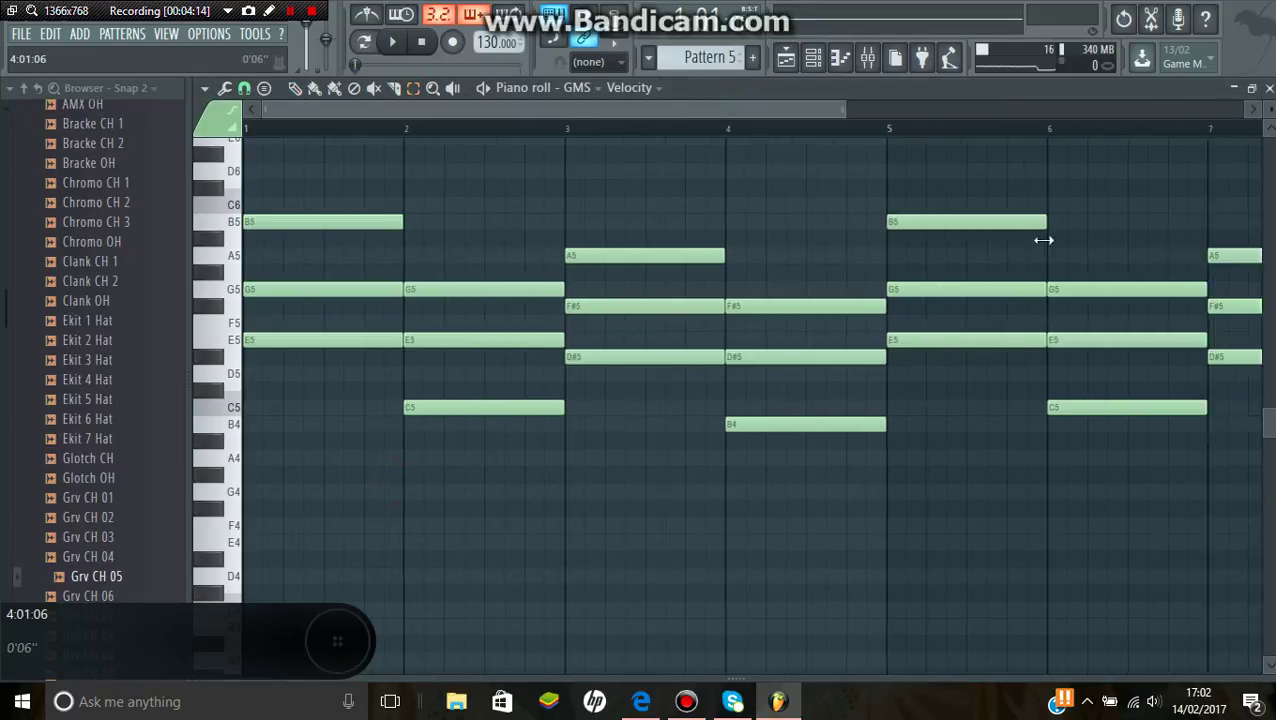
left_click_drag(986, 177, 220, 540)
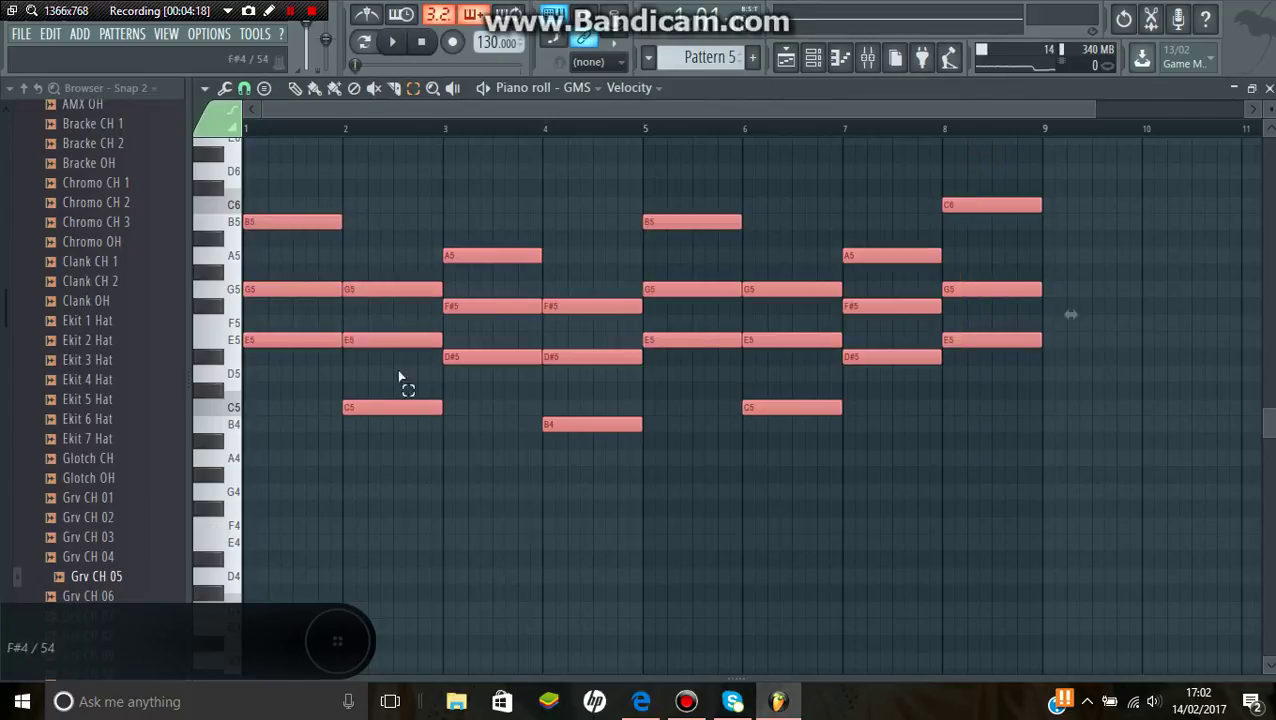
left_click(1269, 88)
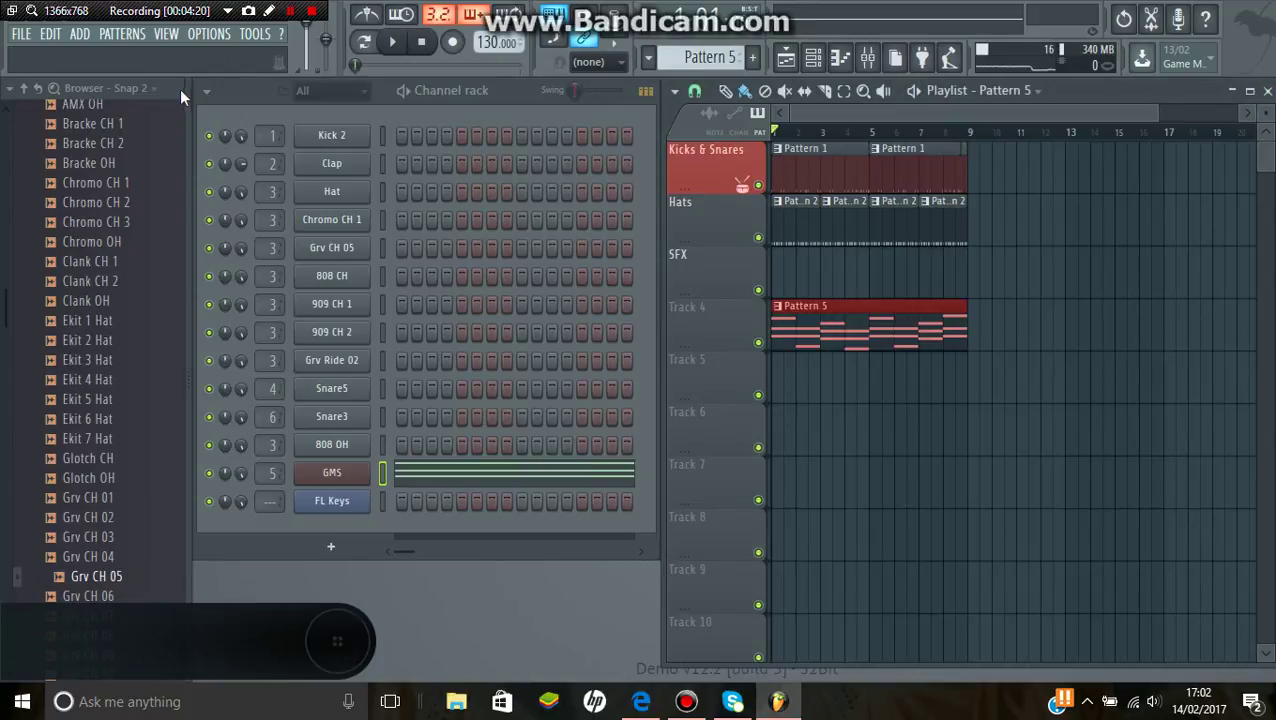
- Switch to Pattern 6 and paste the copied notes into FL Keys' piano roll
left_click(118, 35)
left_click(205, 89)
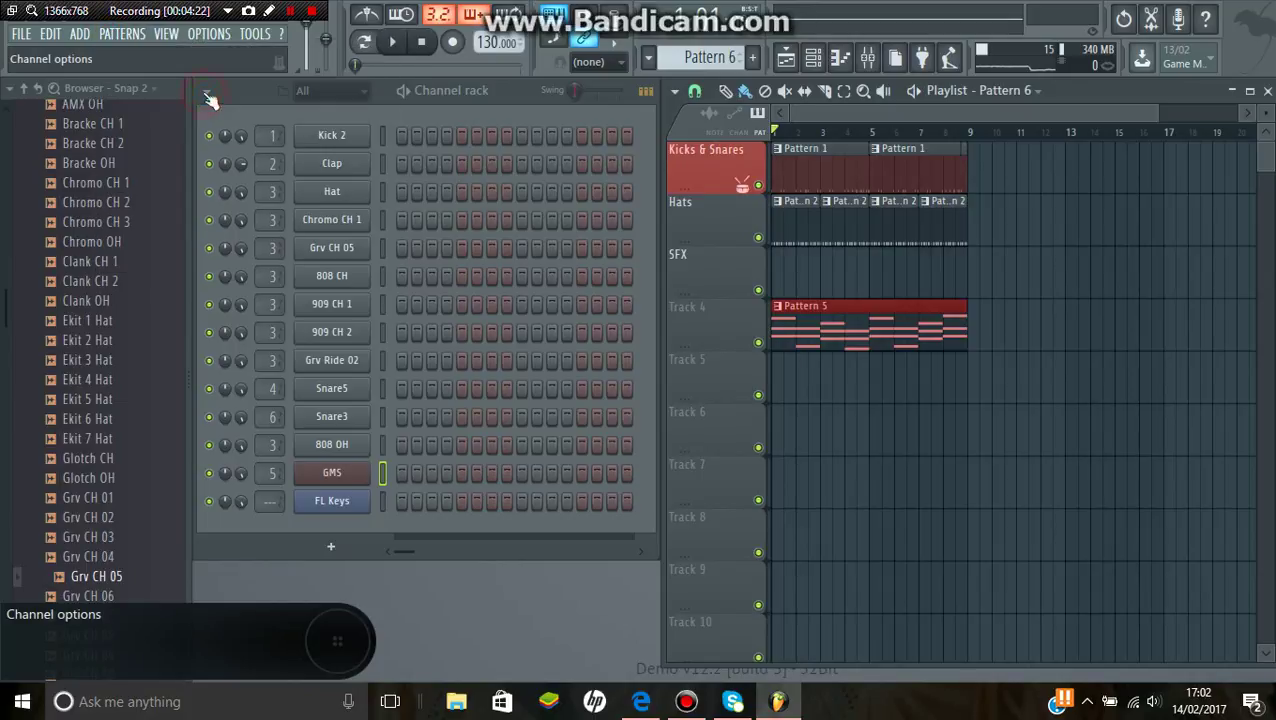
right_click(350, 505)
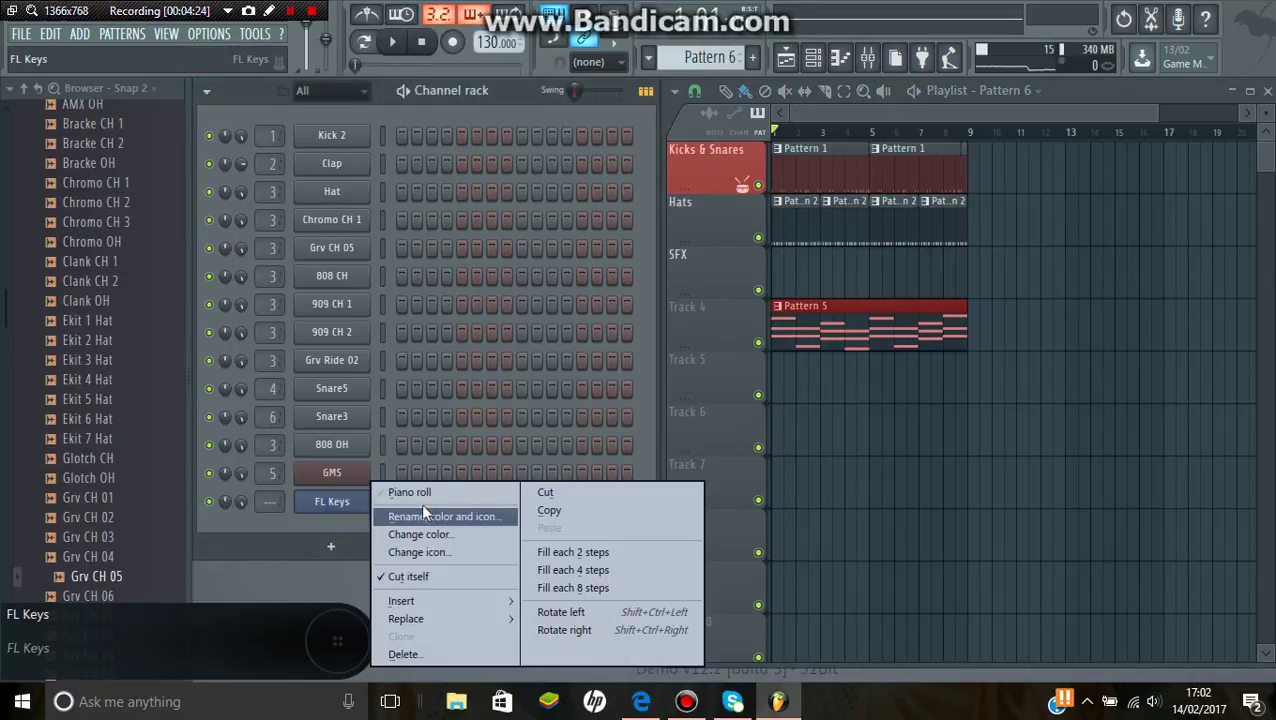
left_click(421, 502)
key("ctrl+v")
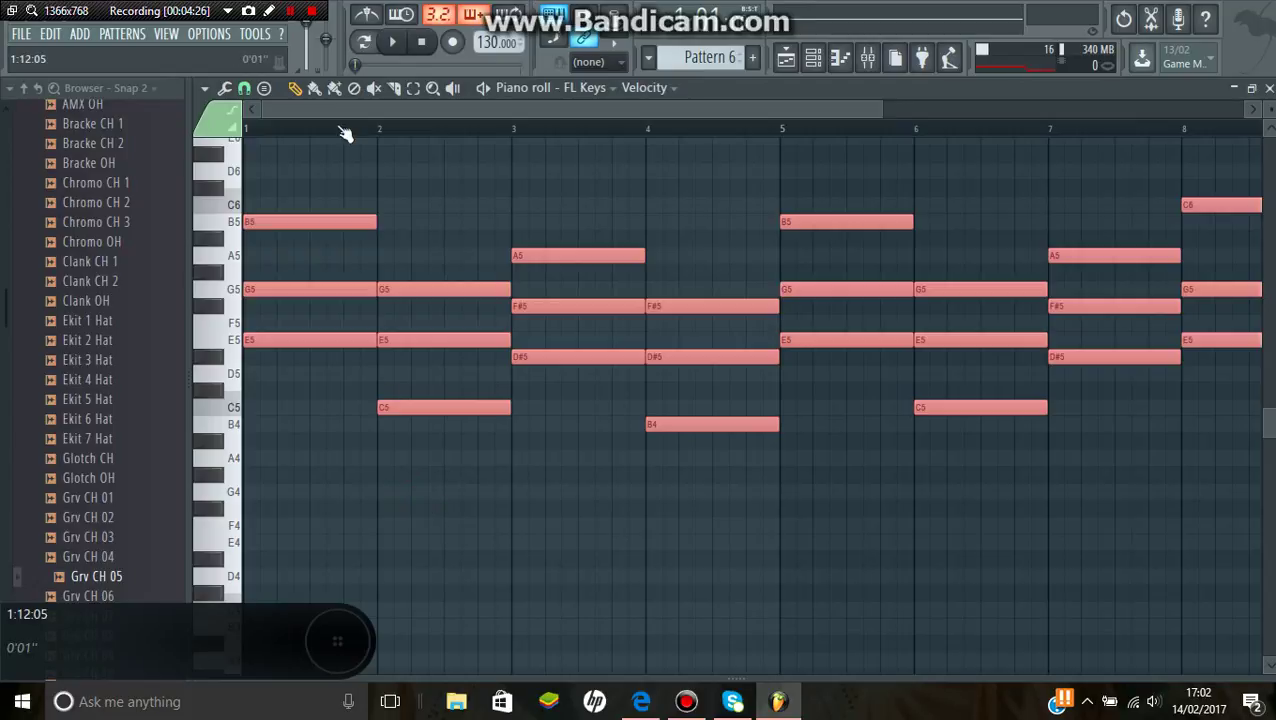
- Play Pattern 6 in pattern mode and close the FL Keys piano roll
left_click(369, 43)
left_click(402, 55)
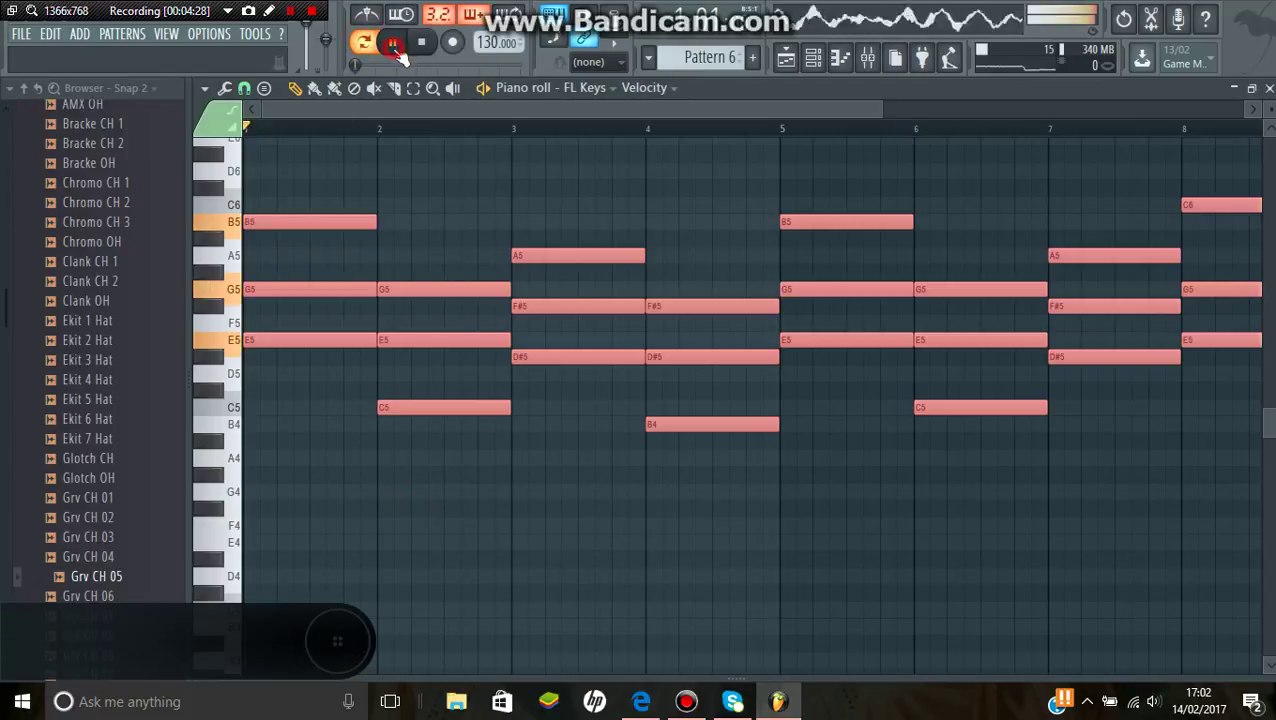
left_click(1269, 88)
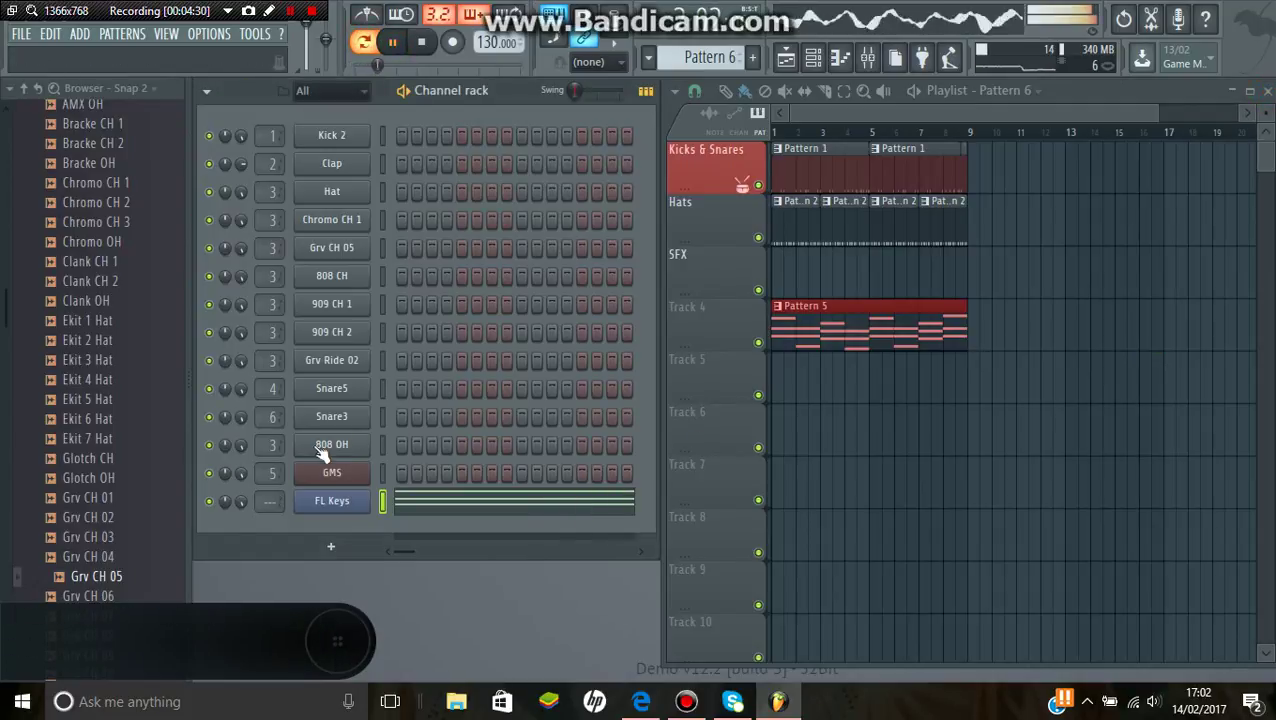
- Set the arpeggiator direction to up-down (bounce) in FL Keys' channel settings
left_click(331, 501)
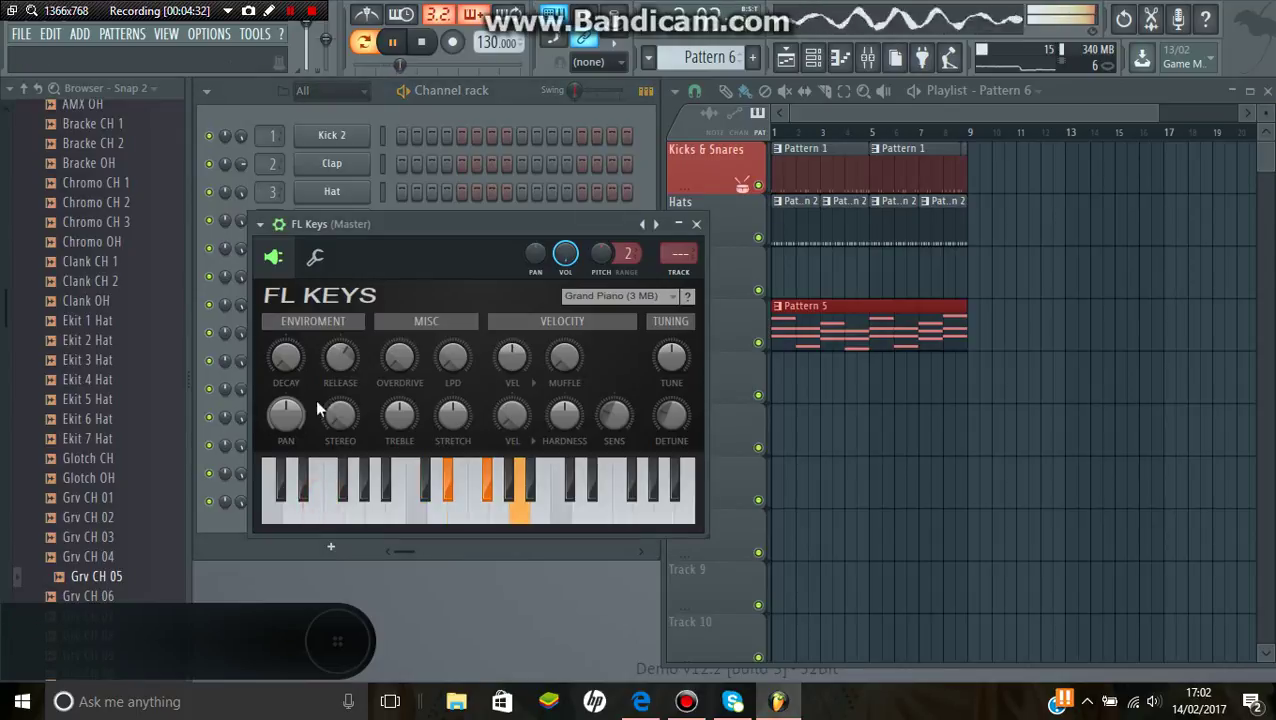
left_click(315, 258)
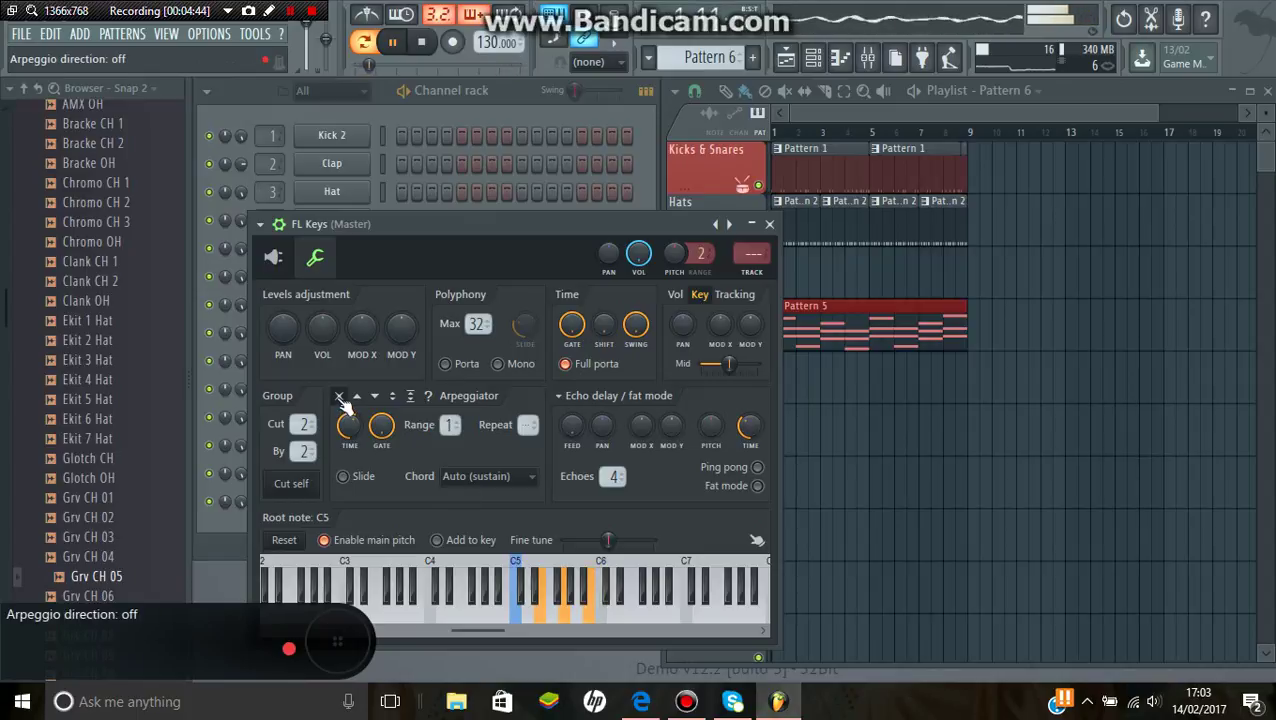
left_click(393, 398)
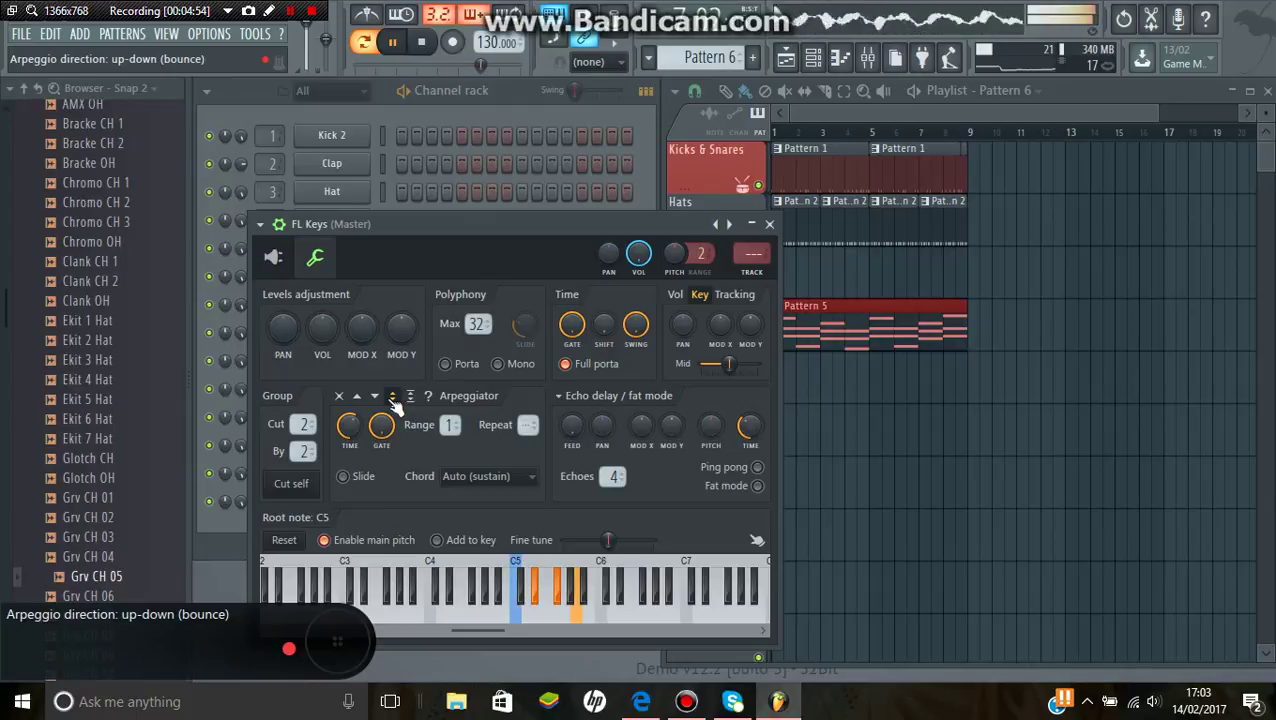
- Try out the down, up, up-down (sticky) and random arpeggio directions and return to up-down (bounce)
left_click(376, 398)
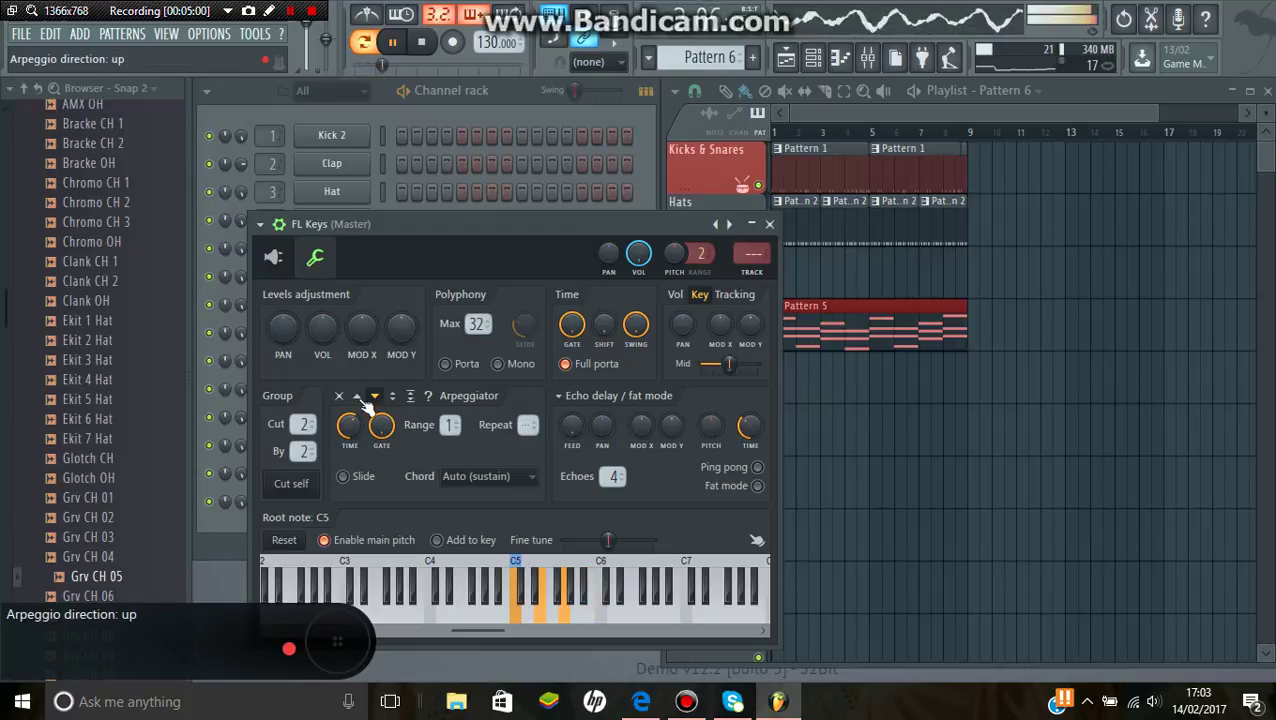
left_click(358, 397)
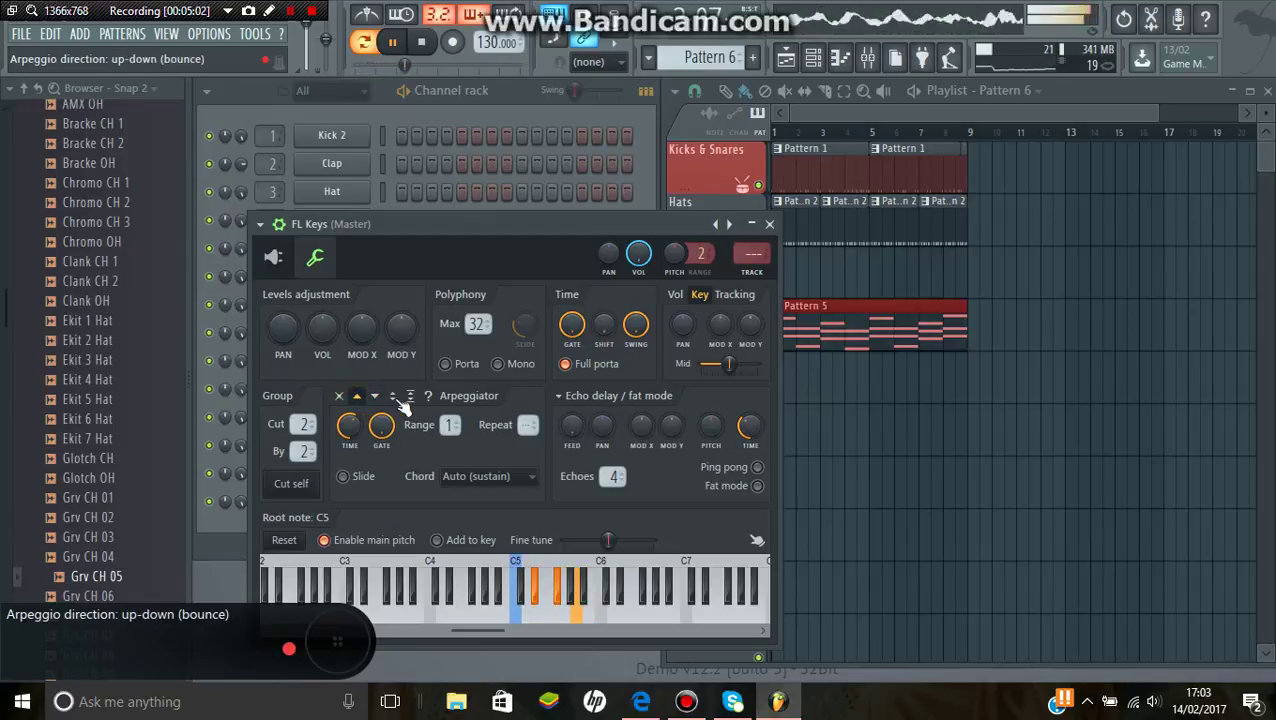
left_click(410, 399)
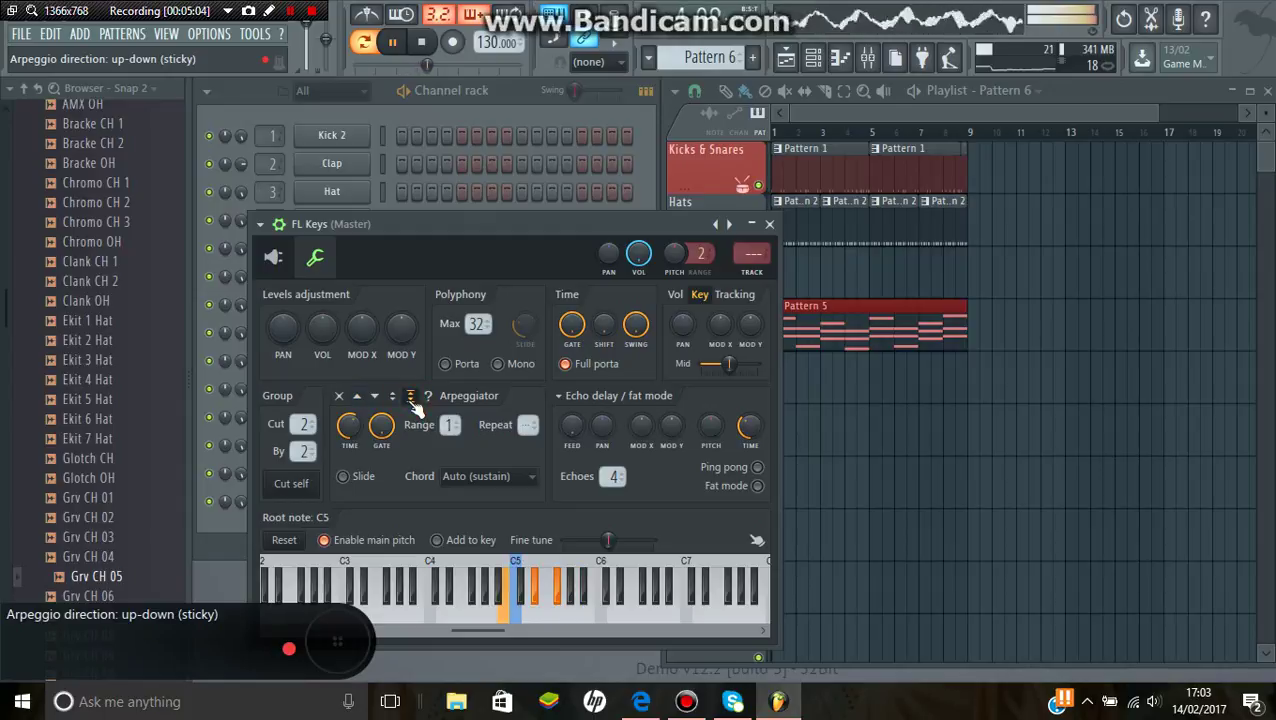
left_click(394, 398)
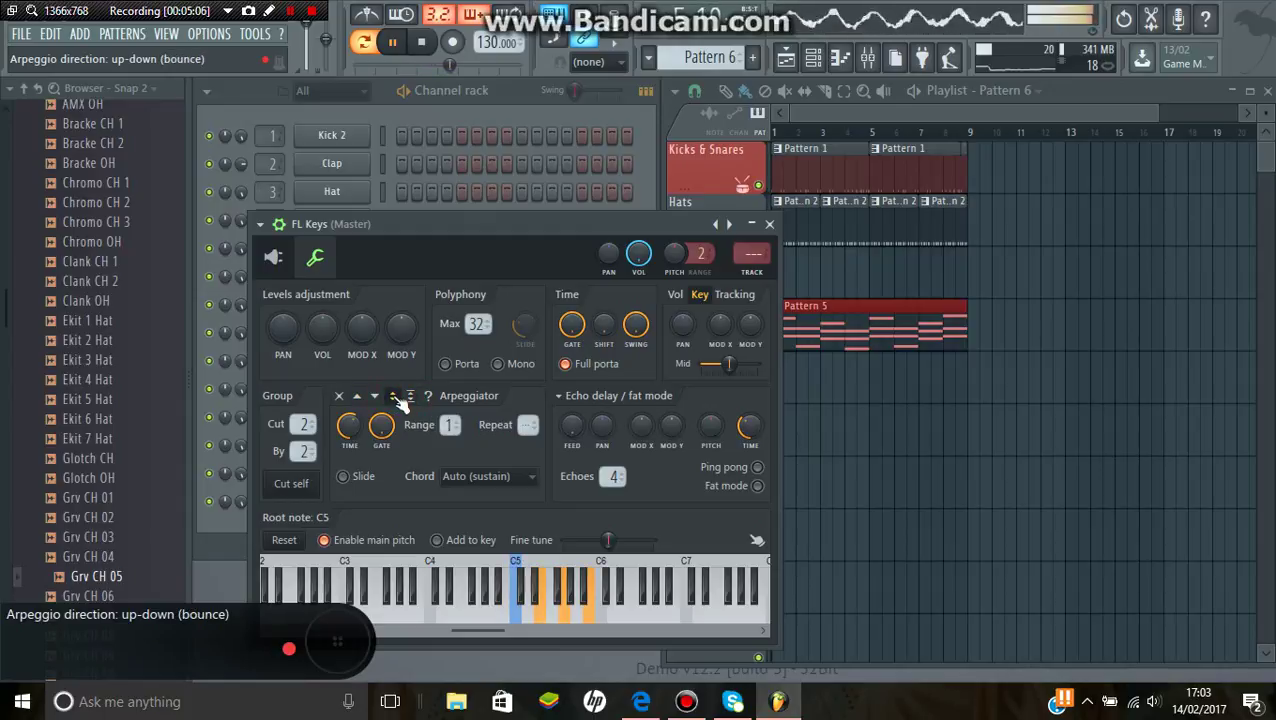
left_click(410, 399)
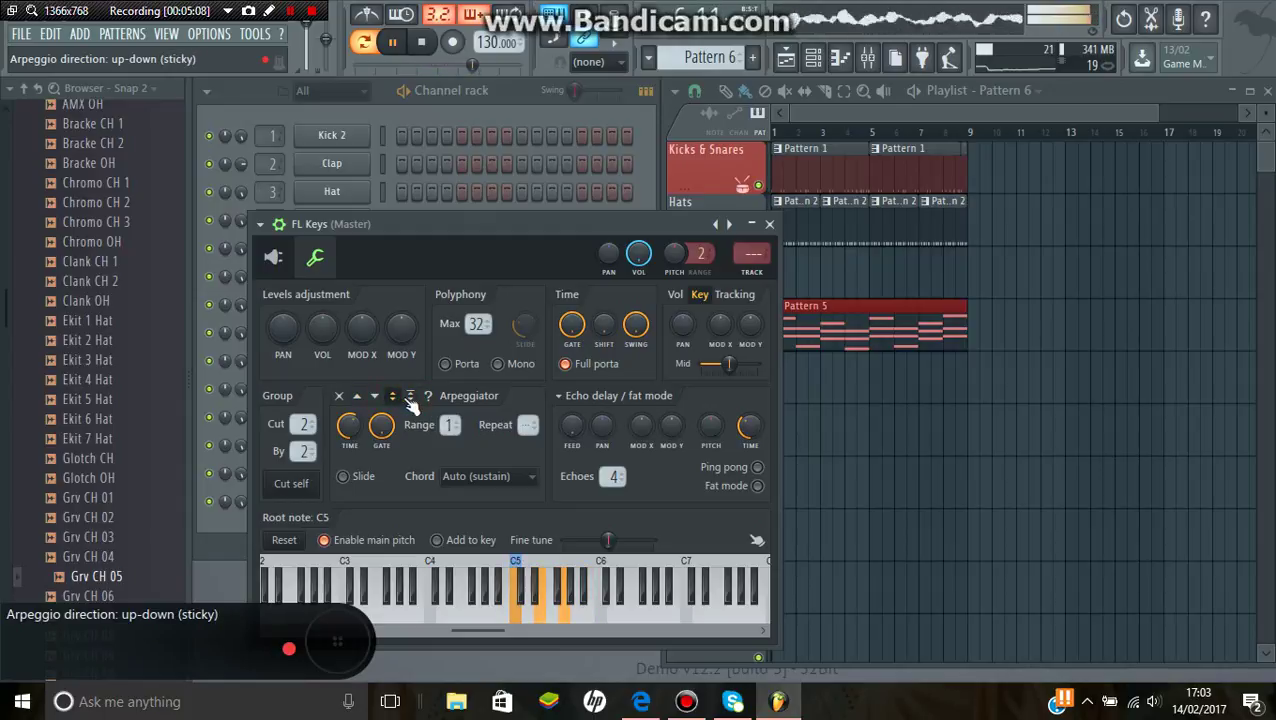
left_click(429, 398)
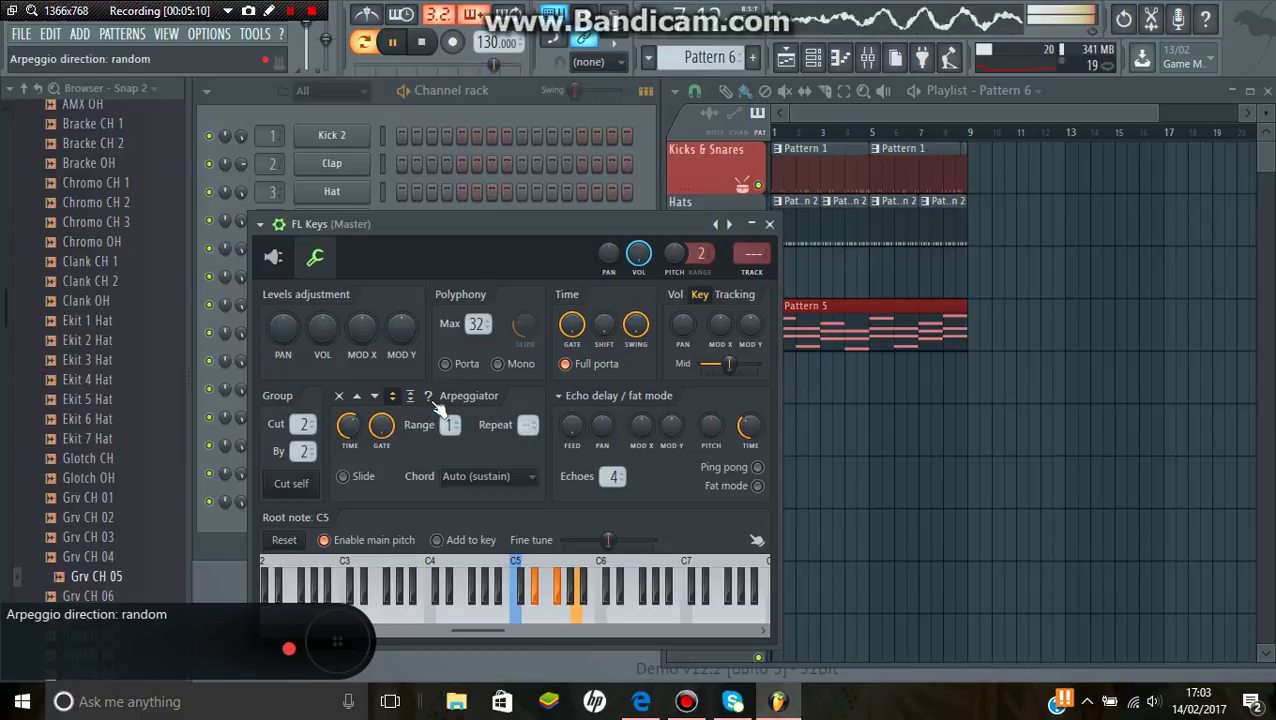
left_click(411, 398)
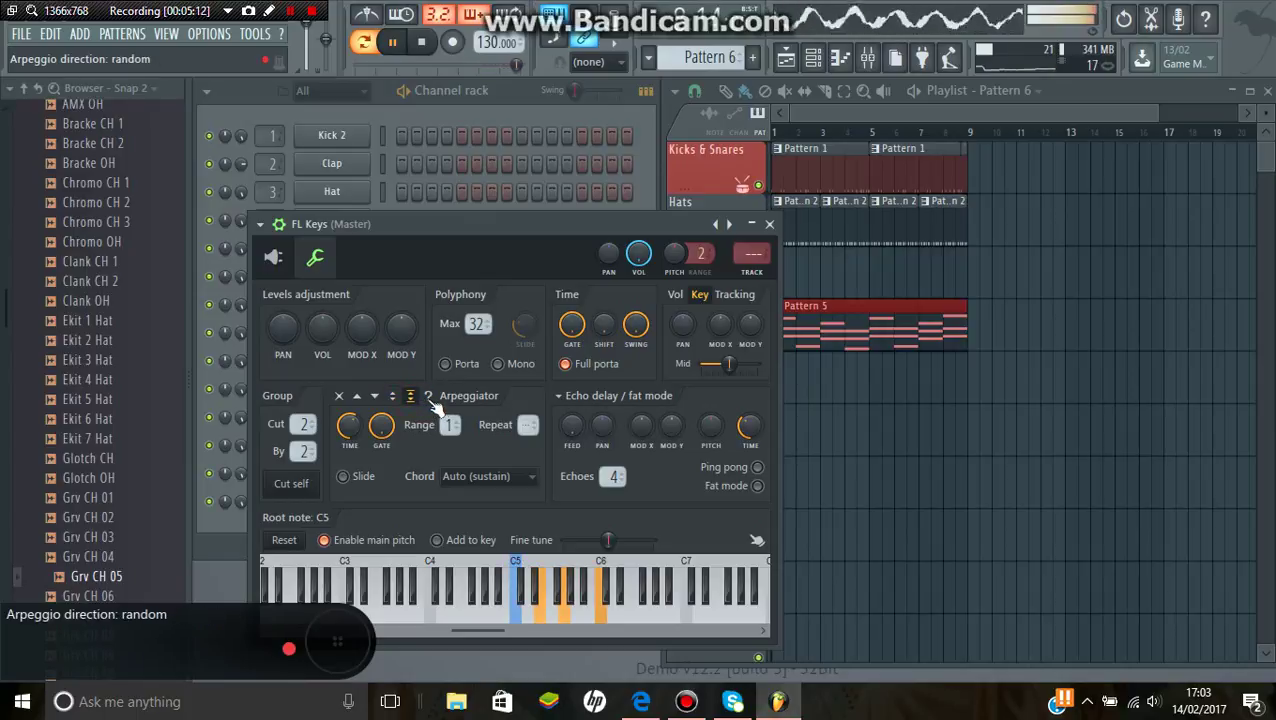
left_click(429, 398)
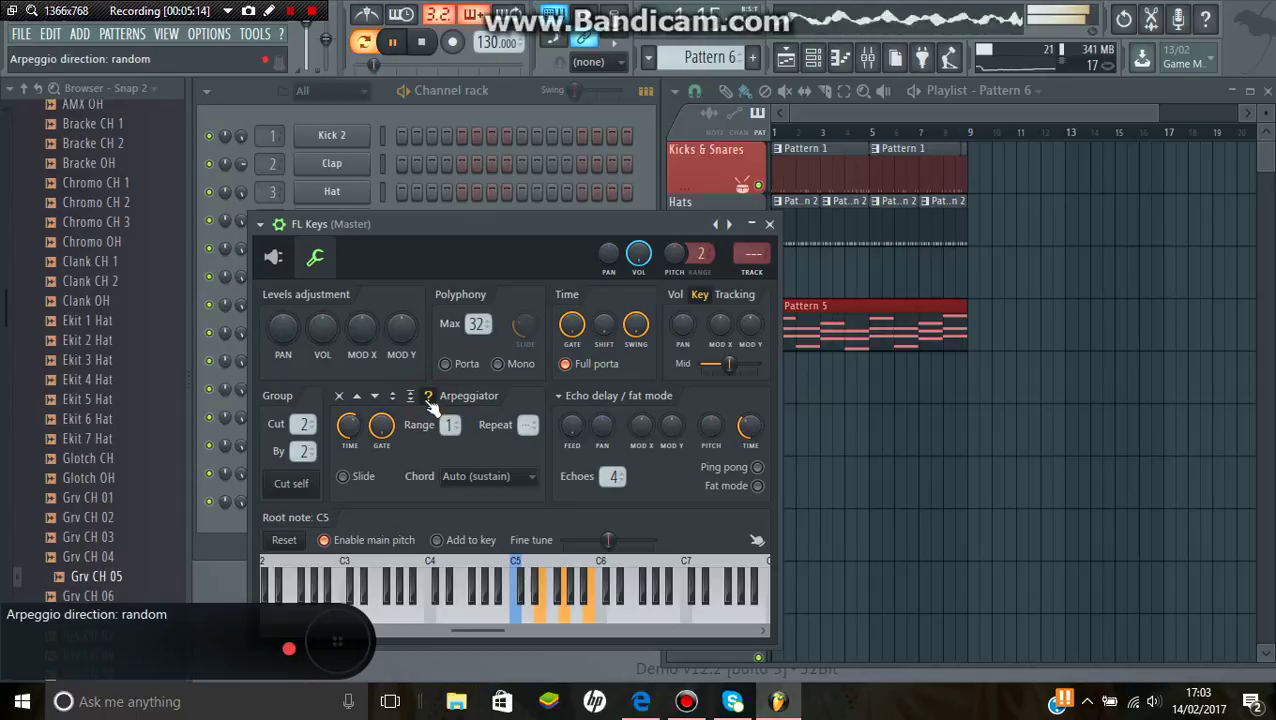
left_click(394, 398)
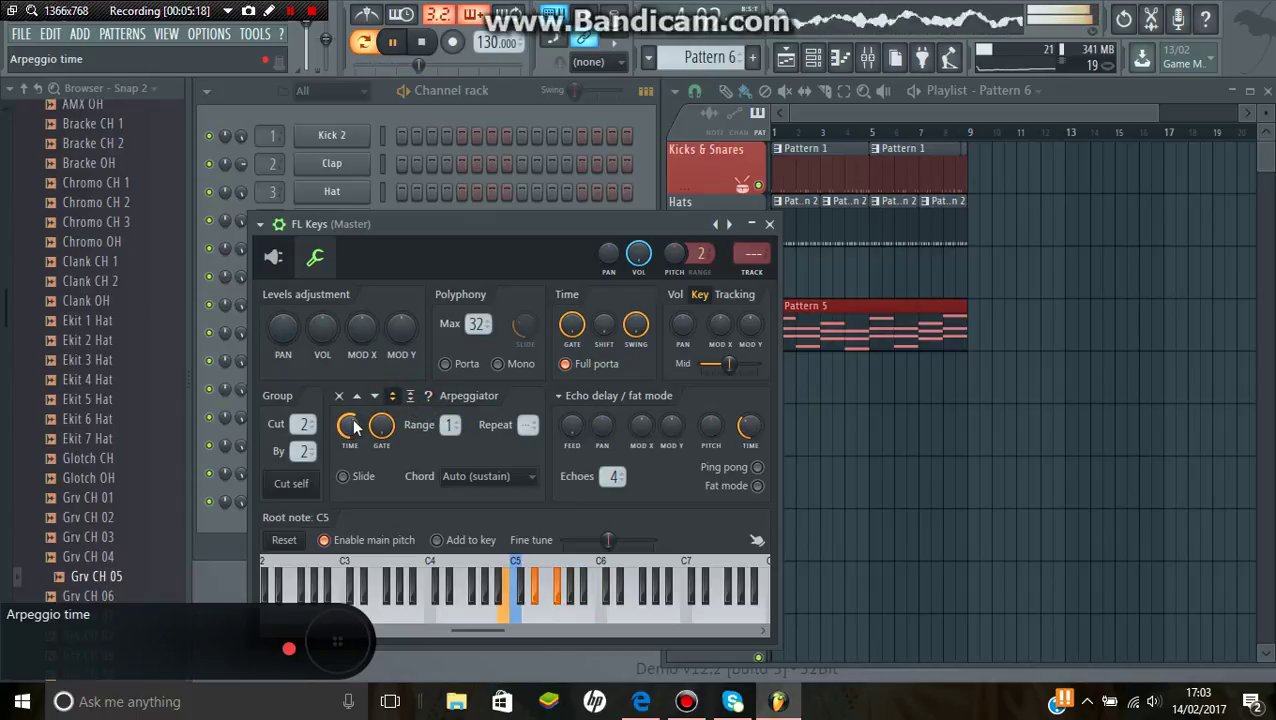
- Try out the arpeggio time, a range of 2 octaves and a repeat of 2, and reset them
mouse_move(354, 427)
left_mouse_down()
mouse_move(349, 392)
mouse_move(349, 410)
left_mouse_up()
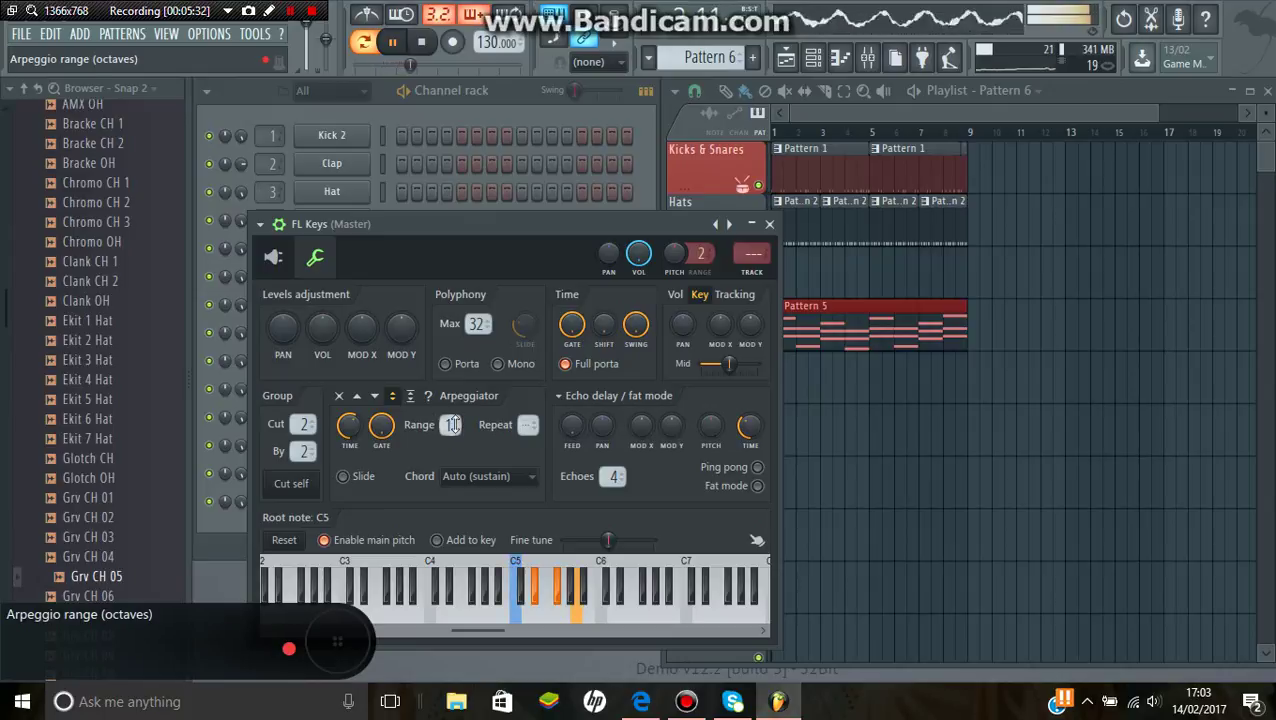
scroll(451, 425, "up", 1)
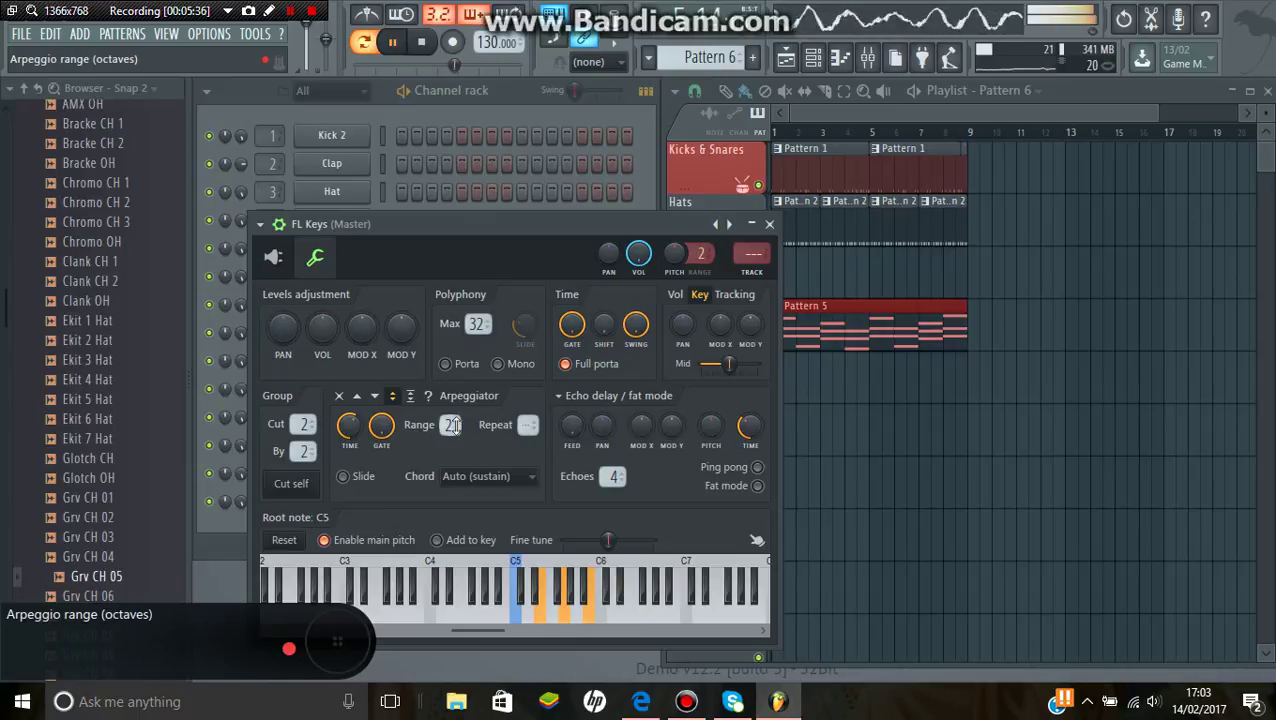
scroll(451, 425, "down", 1)
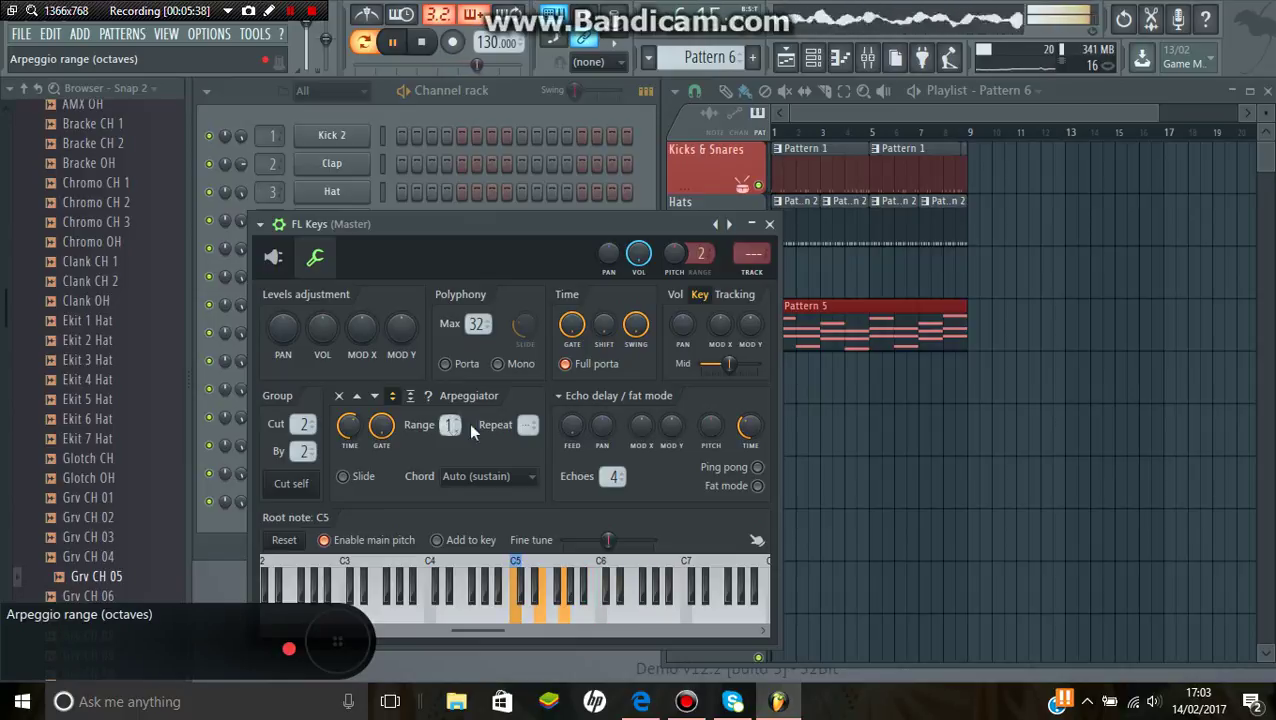
scroll(530, 424, "up", 1)
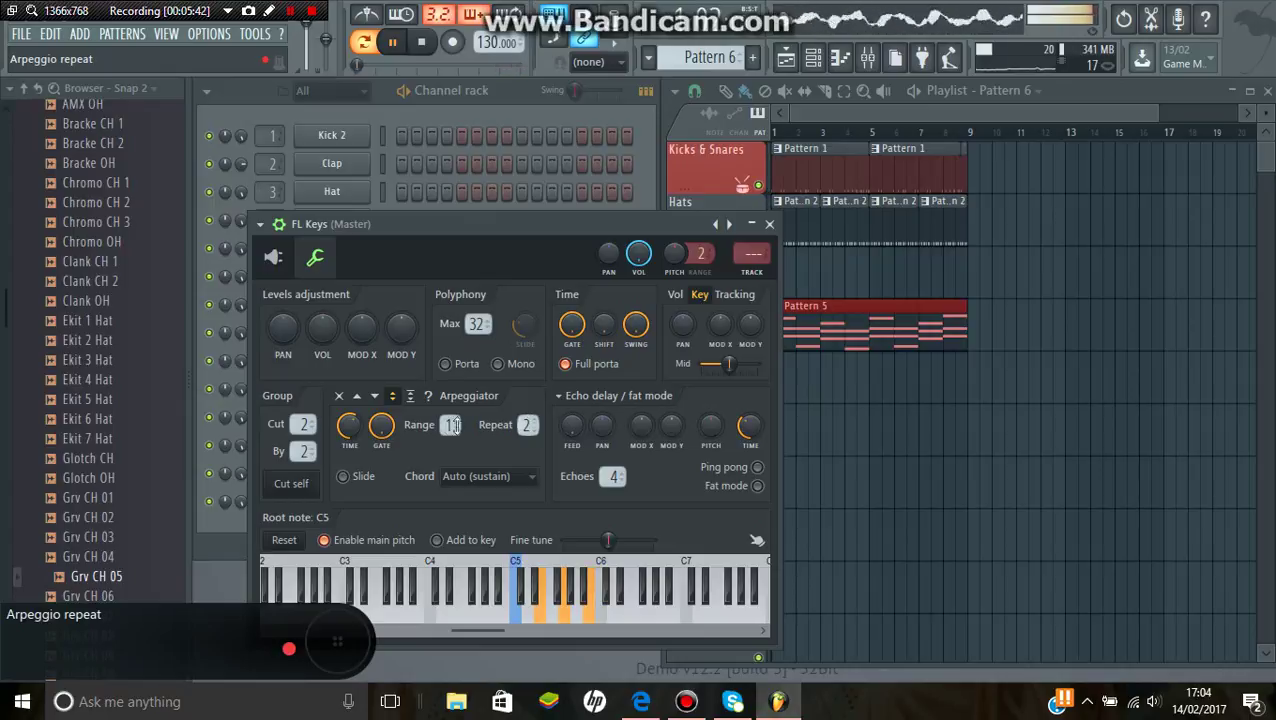
scroll(527, 425, "down", 1)
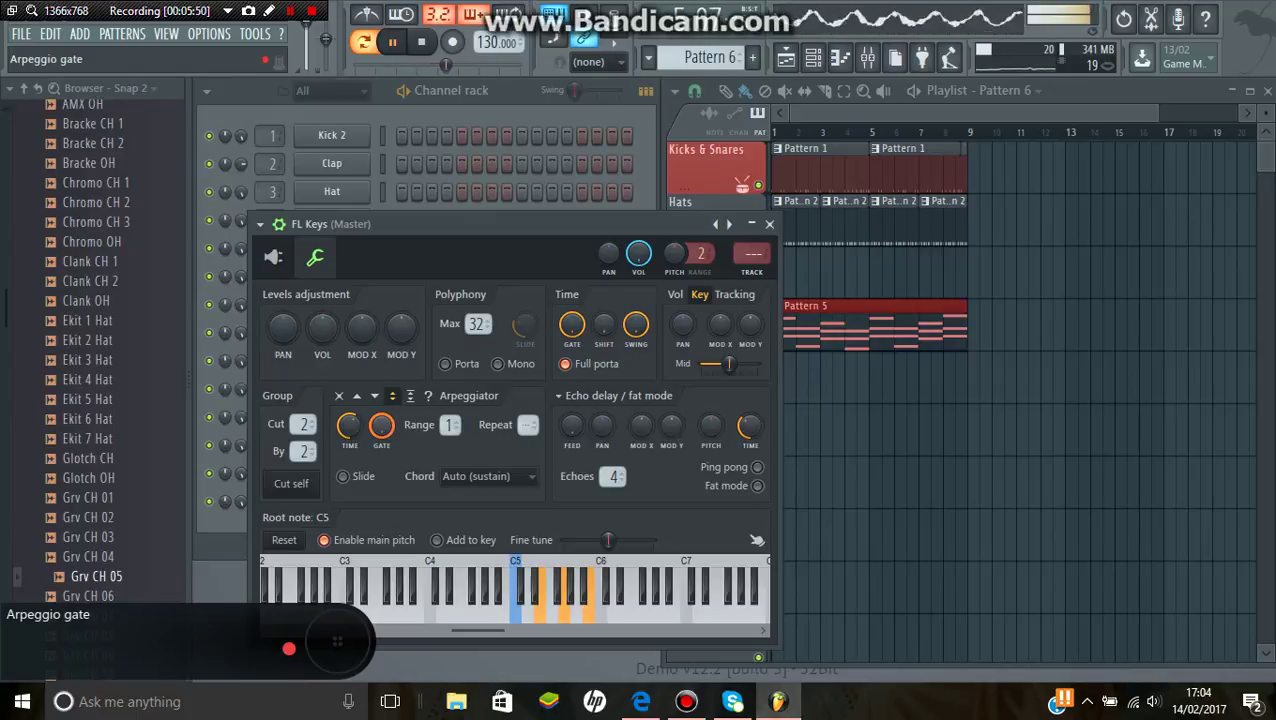
- Sweep the arpeggio gate down and up and close the FL Keys window
left_click_drag(381, 425, 381, 486)
left_click_drag(381, 425, 381, 325)
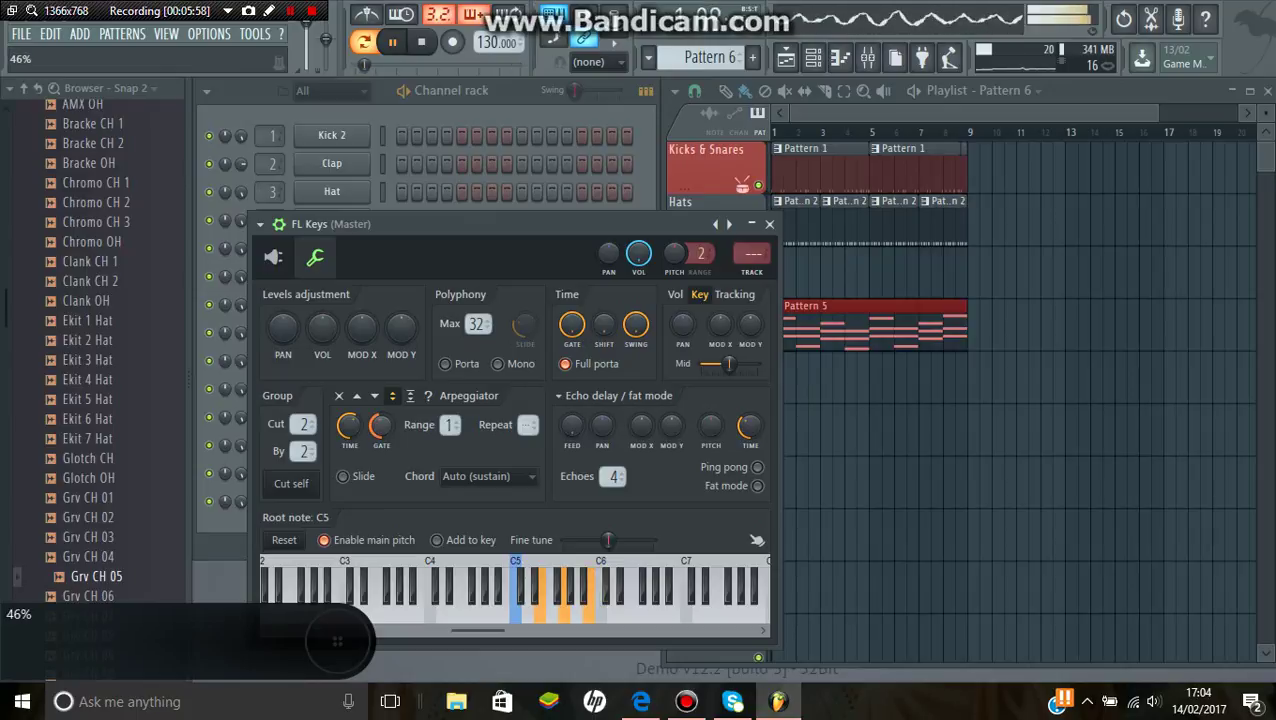
left_click(772, 225)
- Replace the FL Keys channel's instrument with GMS and show its synth interface
right_click(360, 497)
mouse_move(430, 619)
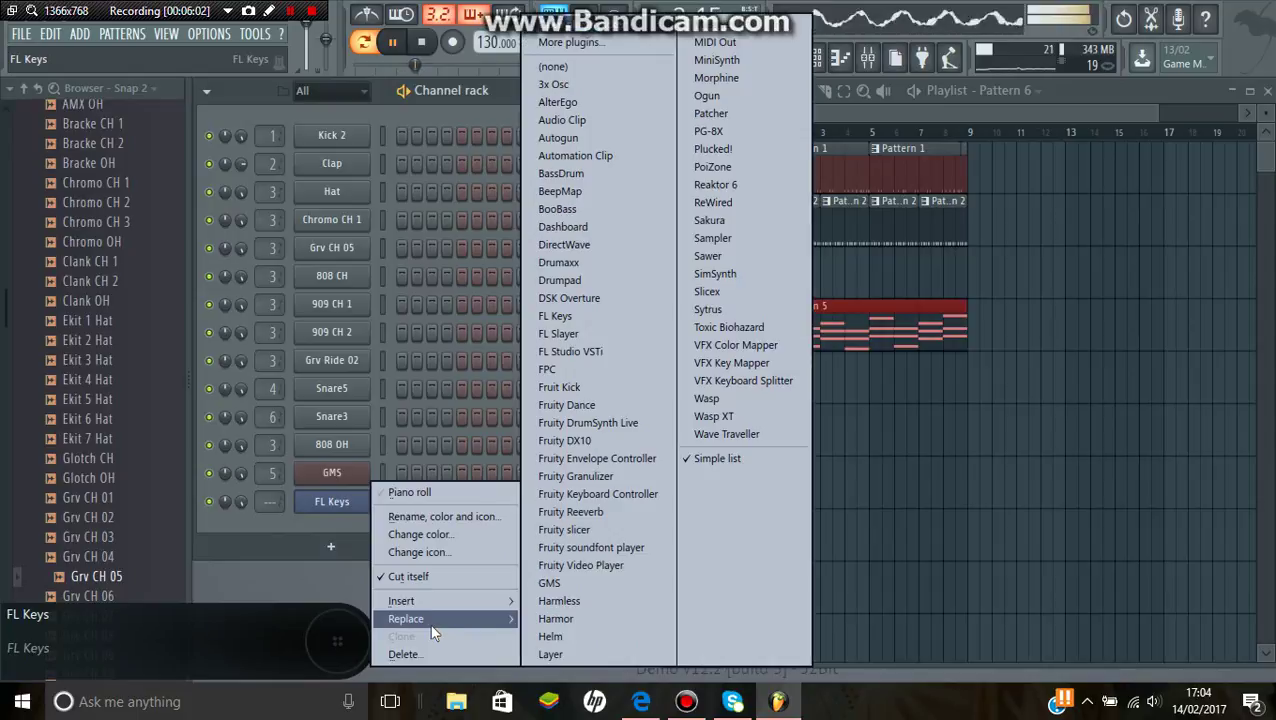
left_click(549, 583)
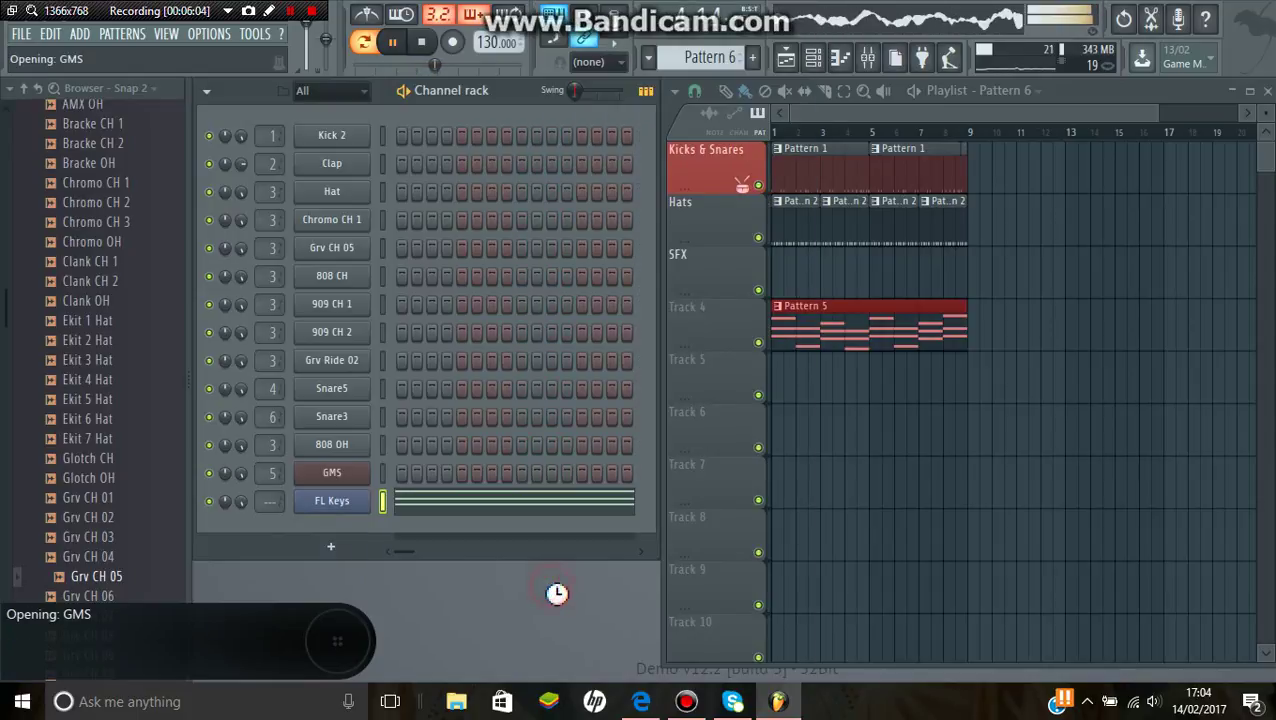
left_click(273, 257)
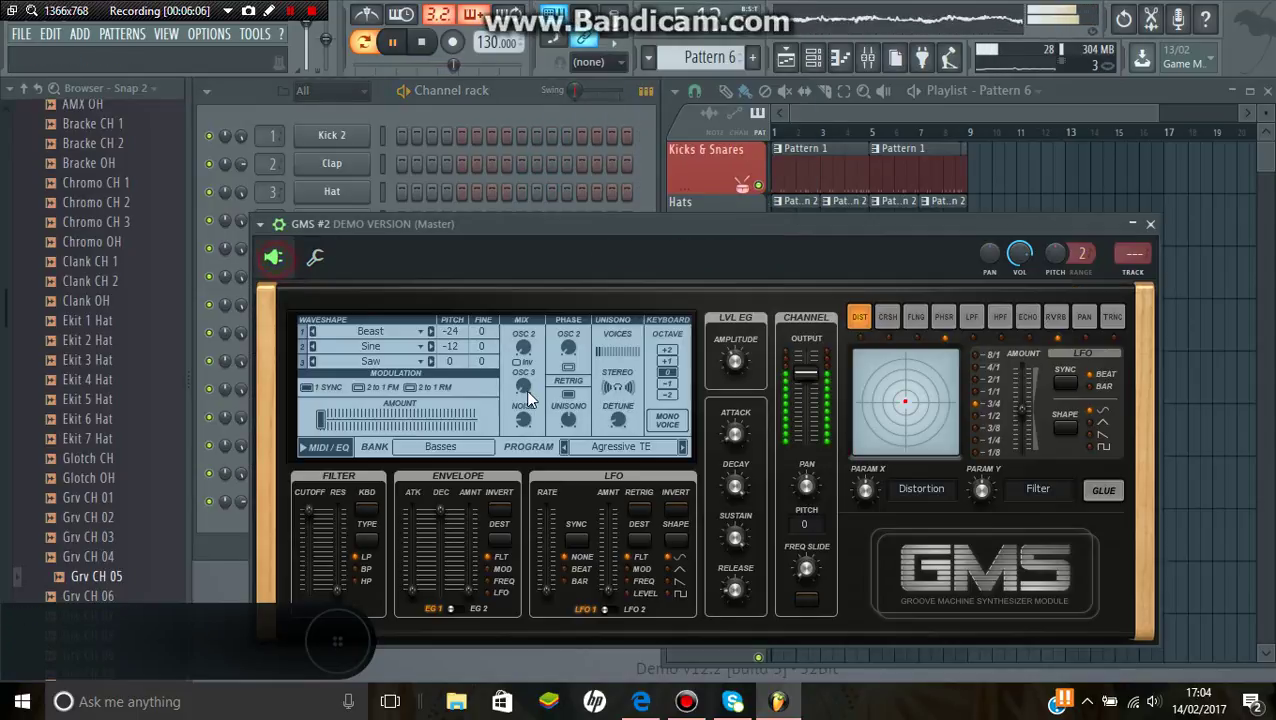
- Load the Default preset from the User bank into the new GMS and close the presets library
left_click(613, 451)
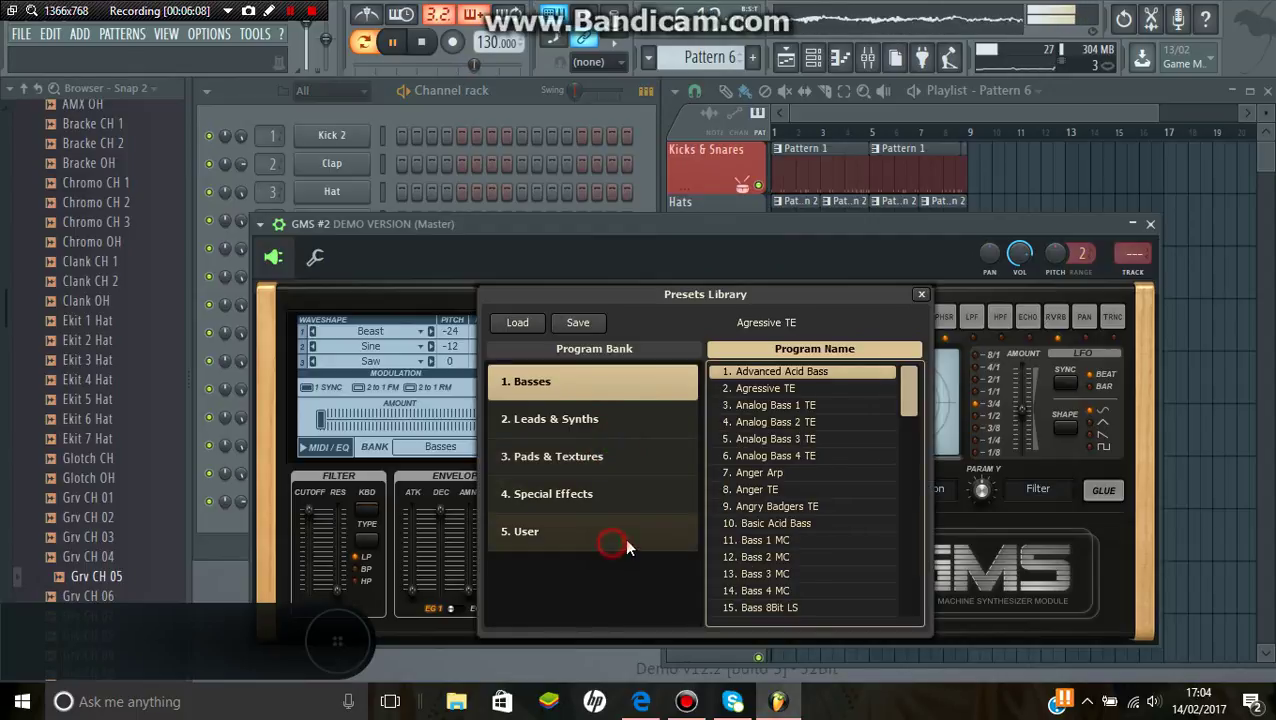
left_click(609, 533)
left_click_drag(909, 397, 879, 449)
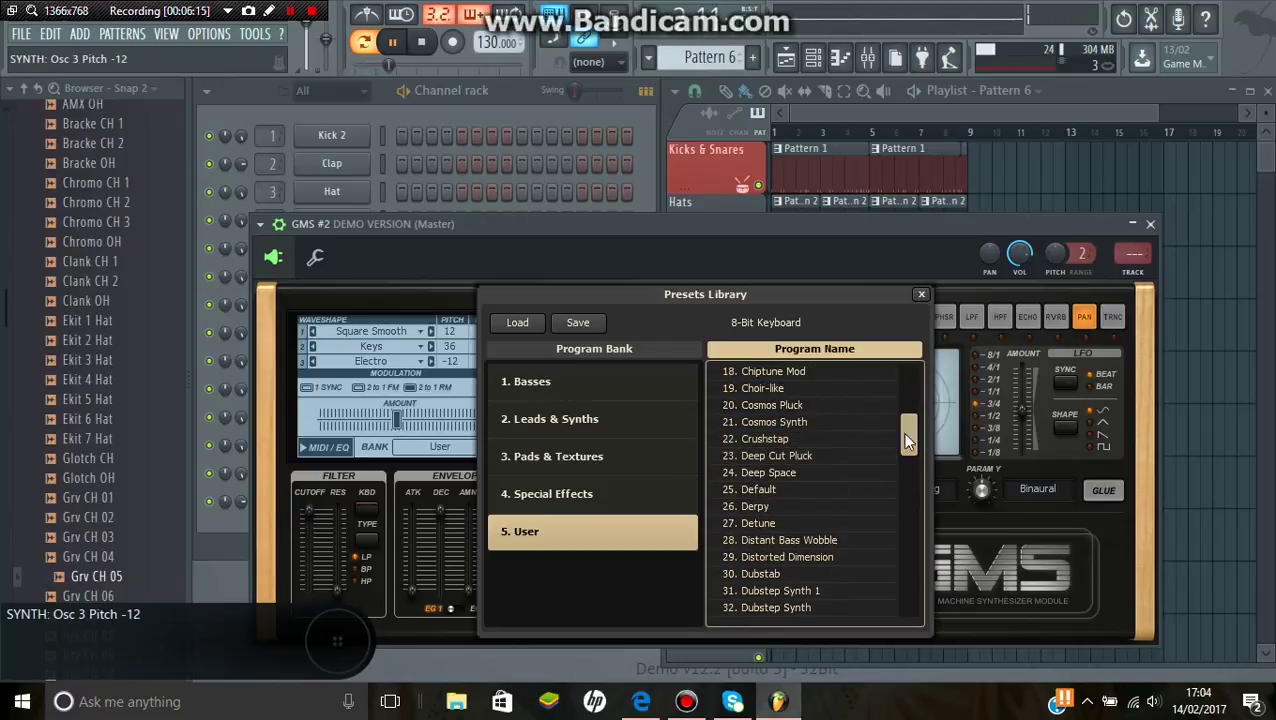
left_click(866, 489)
left_click(920, 297)
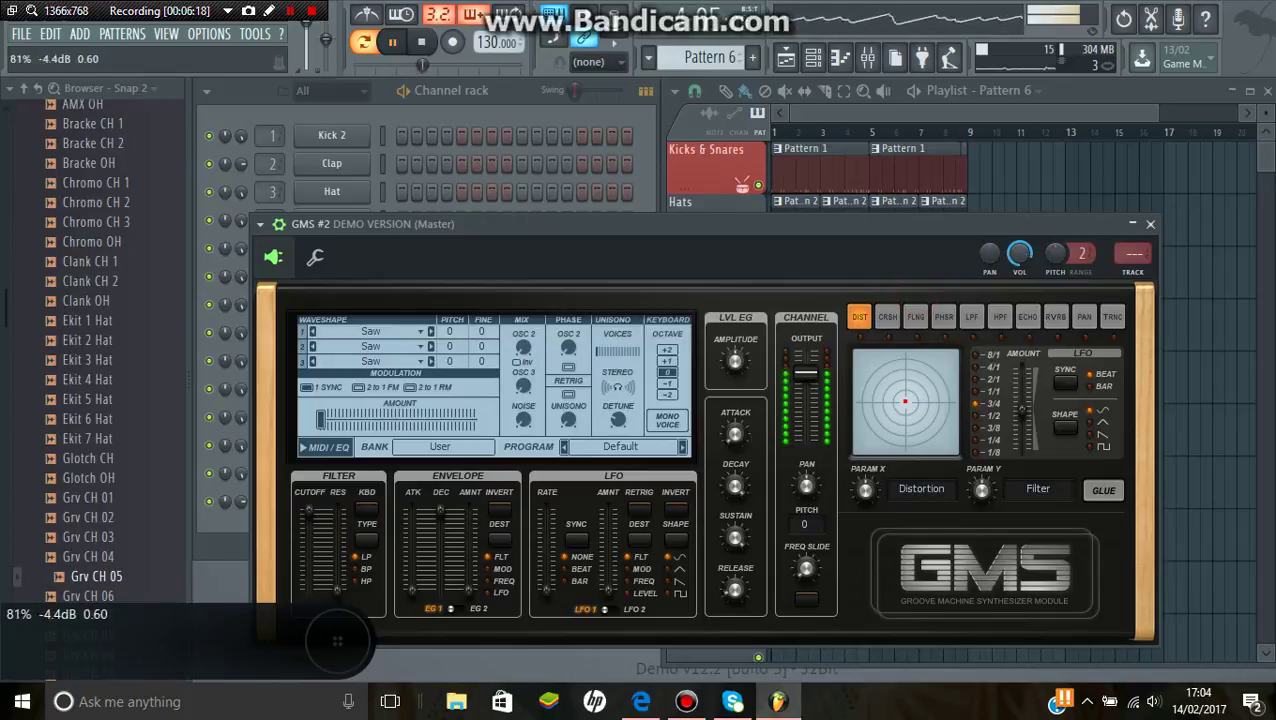
- Enable the up-down arpeggiator on GMS #2 and lower its arpeggio gate to 25%
left_click(318, 260)
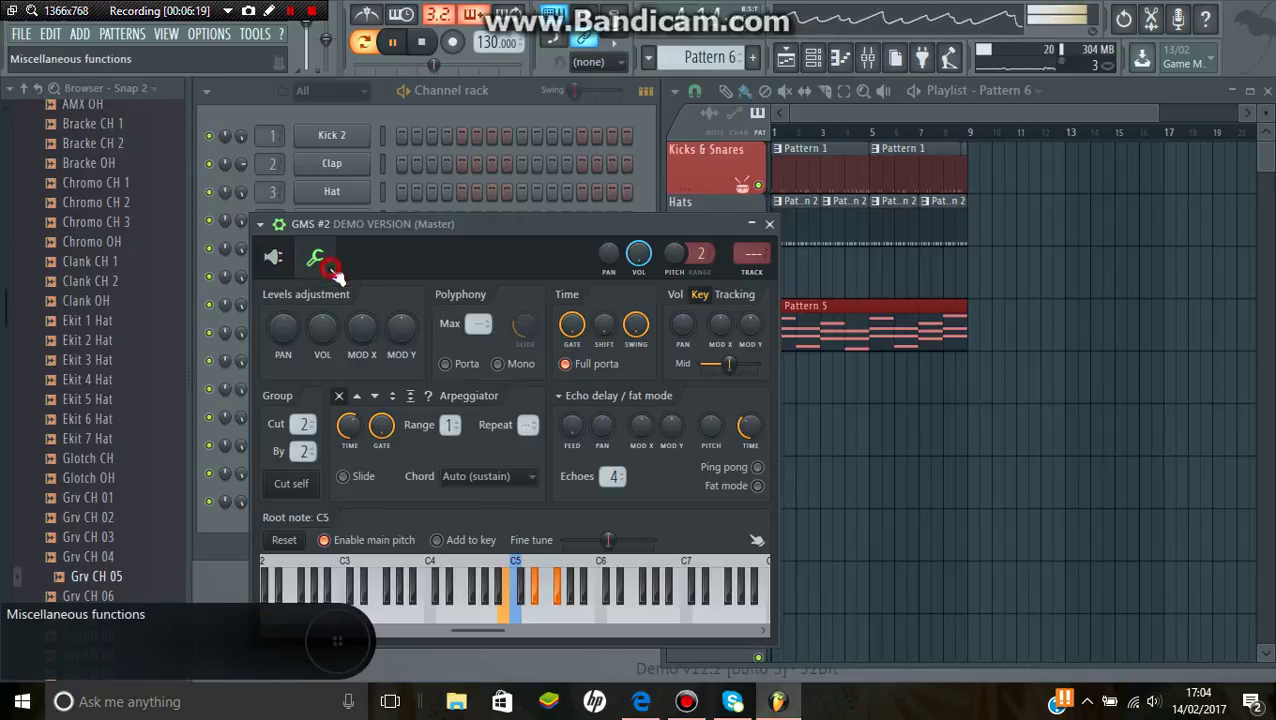
left_click(392, 396)
left_click(381, 428)
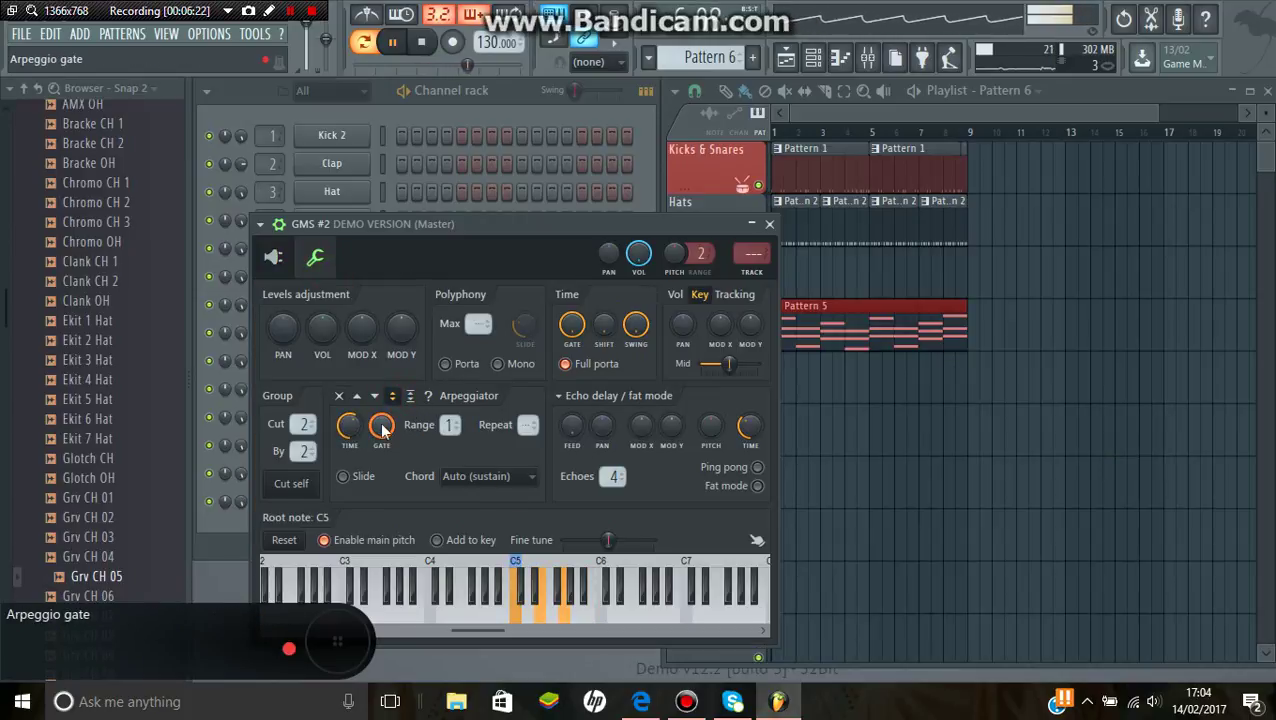
left_click_drag(381, 428, 381, 414)
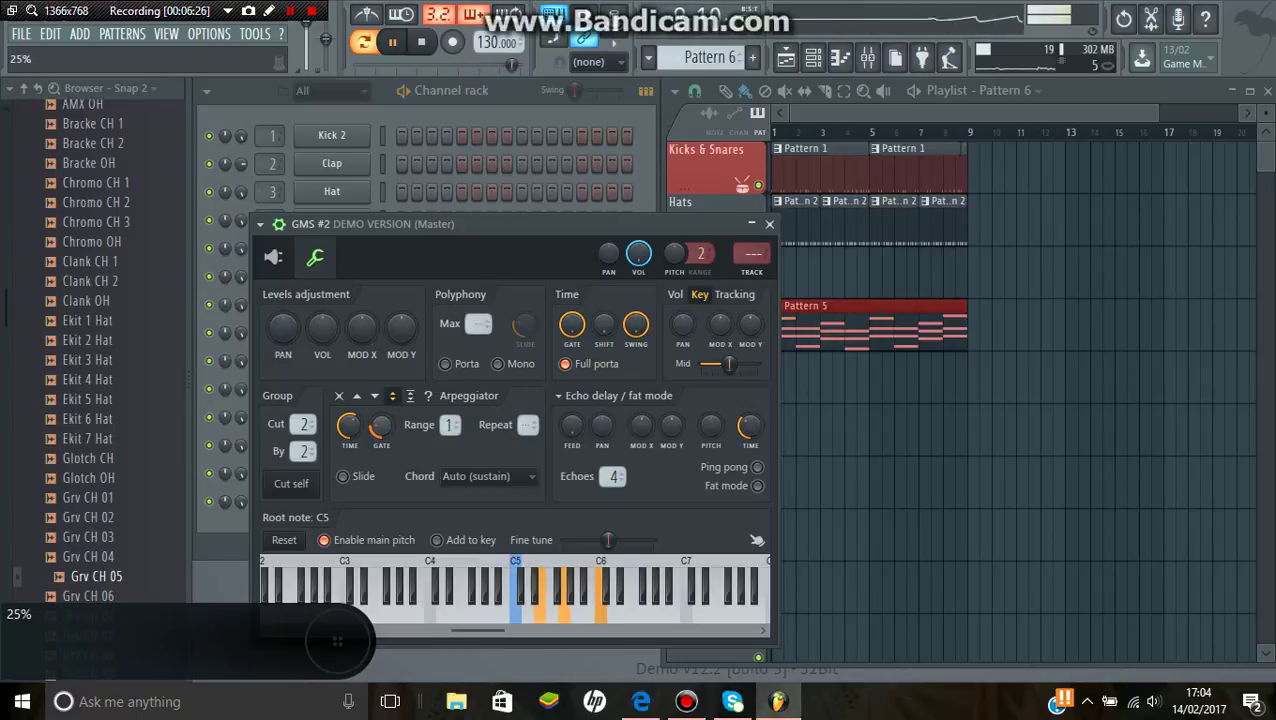
- Load the Liquid Light preset from the User bank into GMS #2 and close the presets library
left_click(273, 257)
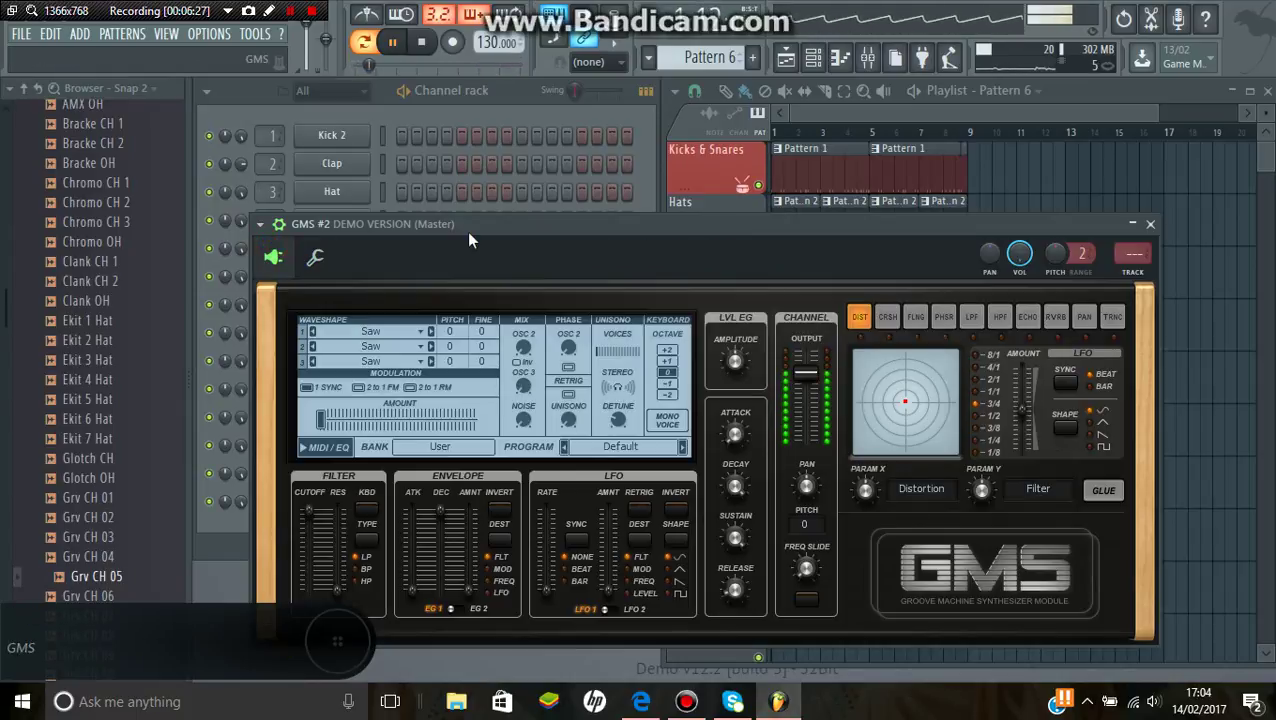
left_click_drag(467, 231, 476, 118)
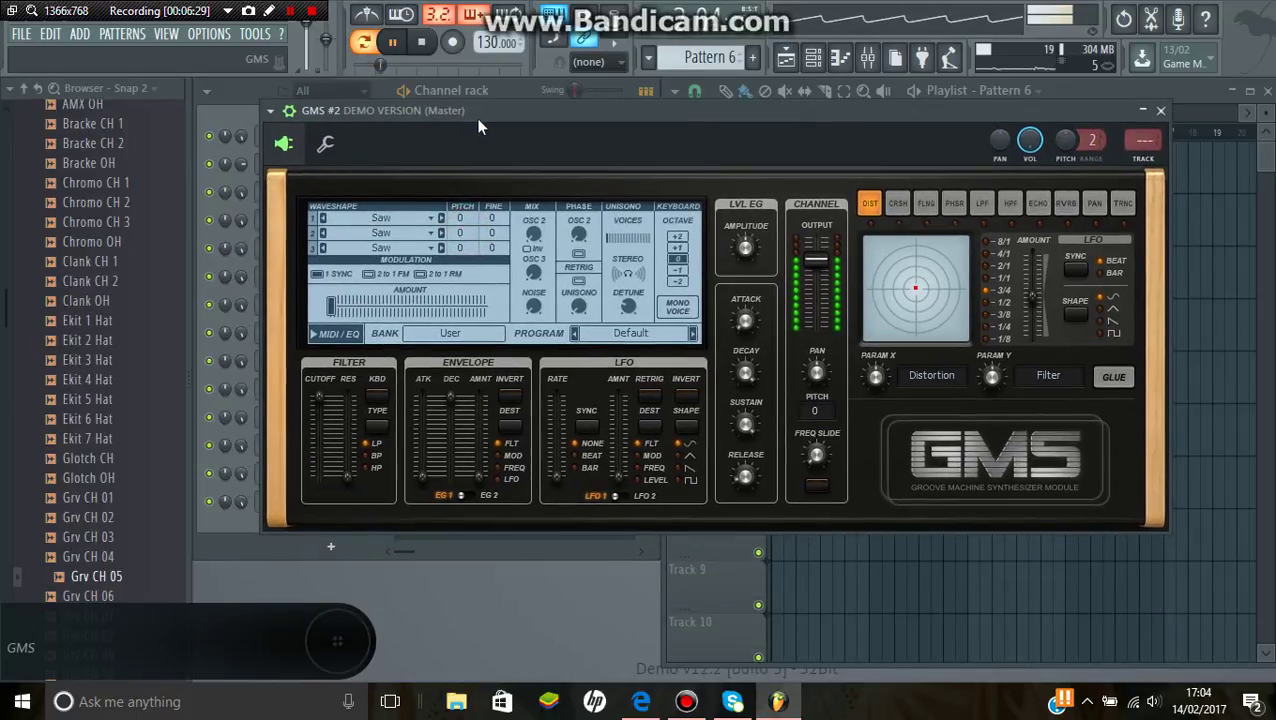
left_click(634, 336)
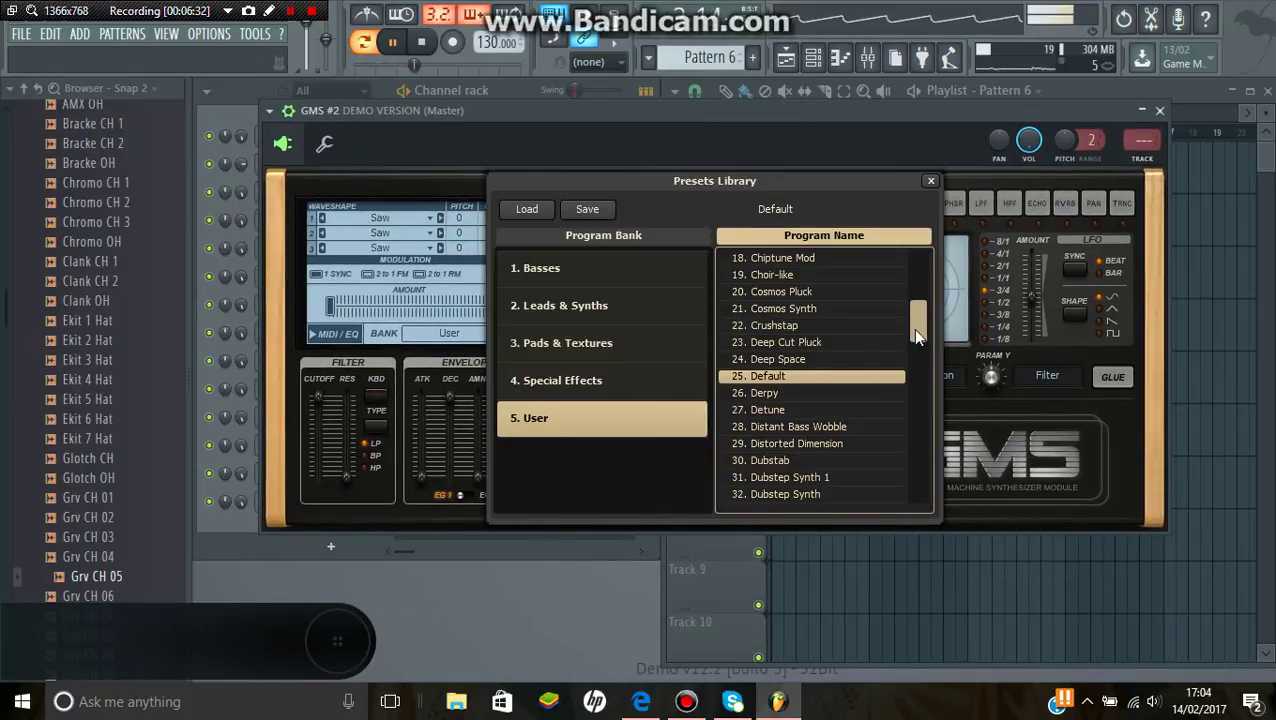
left_click_drag(913, 332, 908, 417)
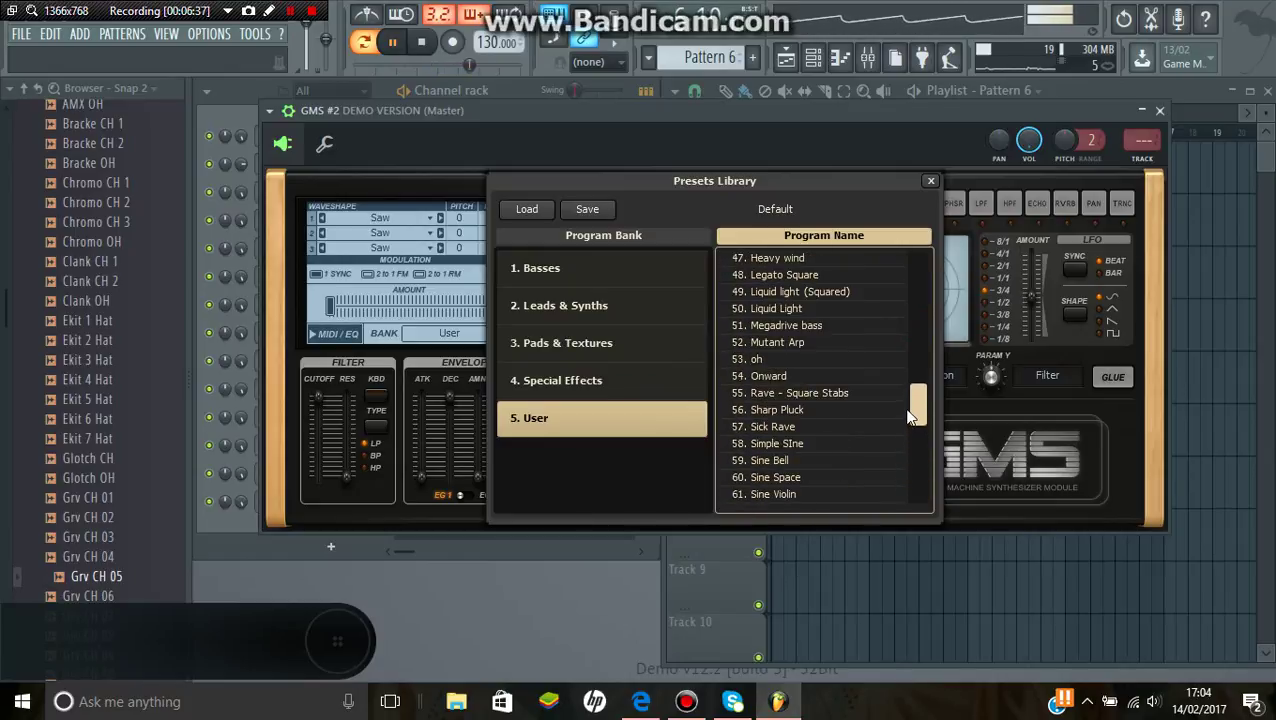
left_click(845, 308)
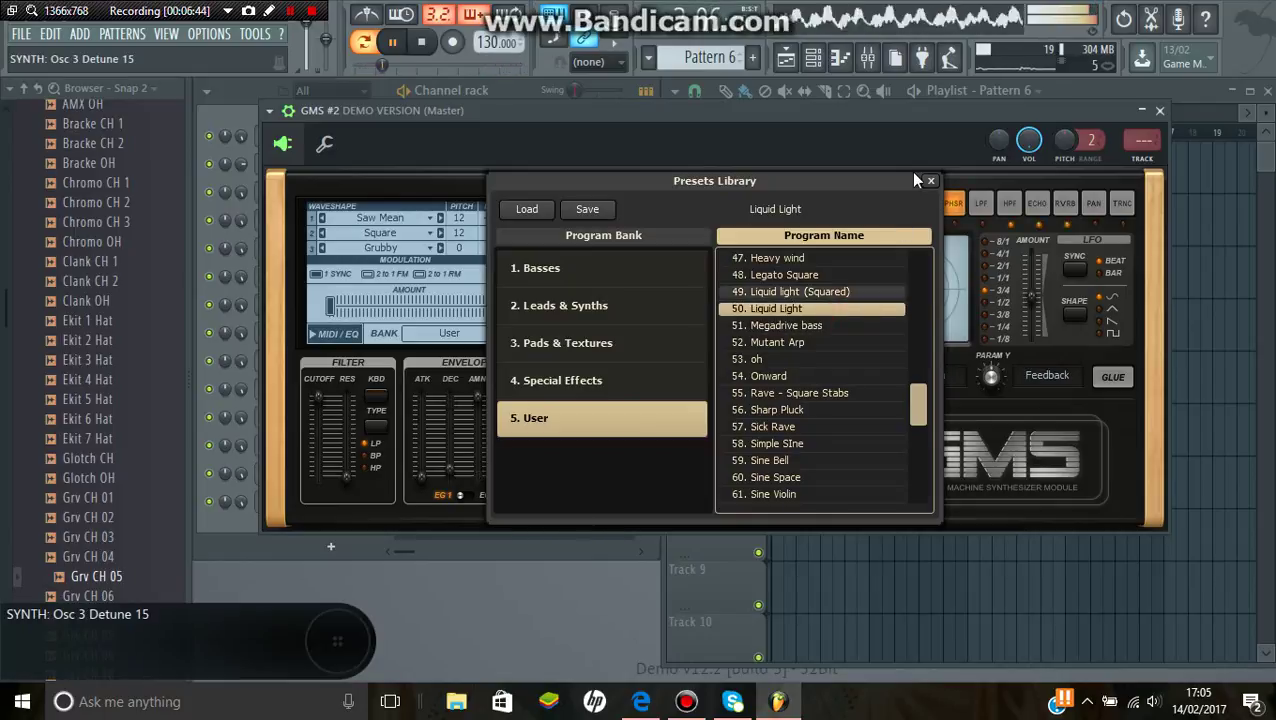
left_click(931, 180)
left_click_drag(757, 153, 741, 203)
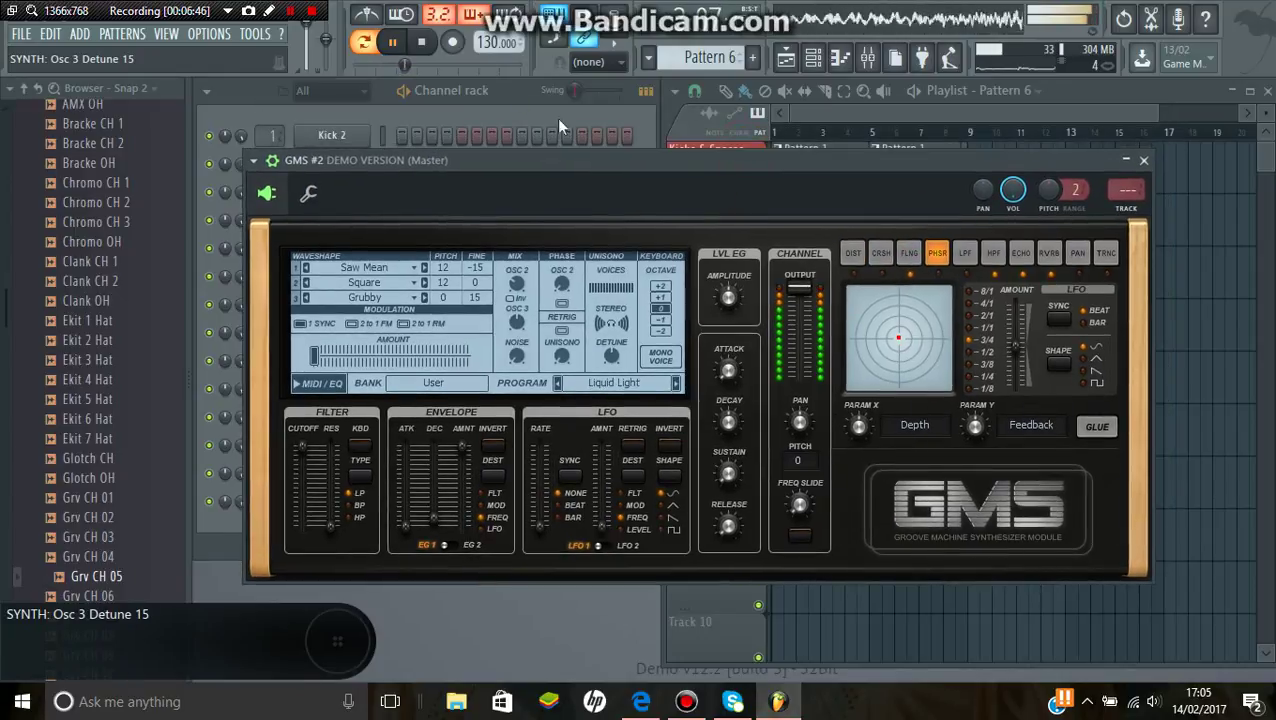
- Stop playback and look through both envelope generators and both LFOs of the Liquid Light preset
left_click(426, 45)
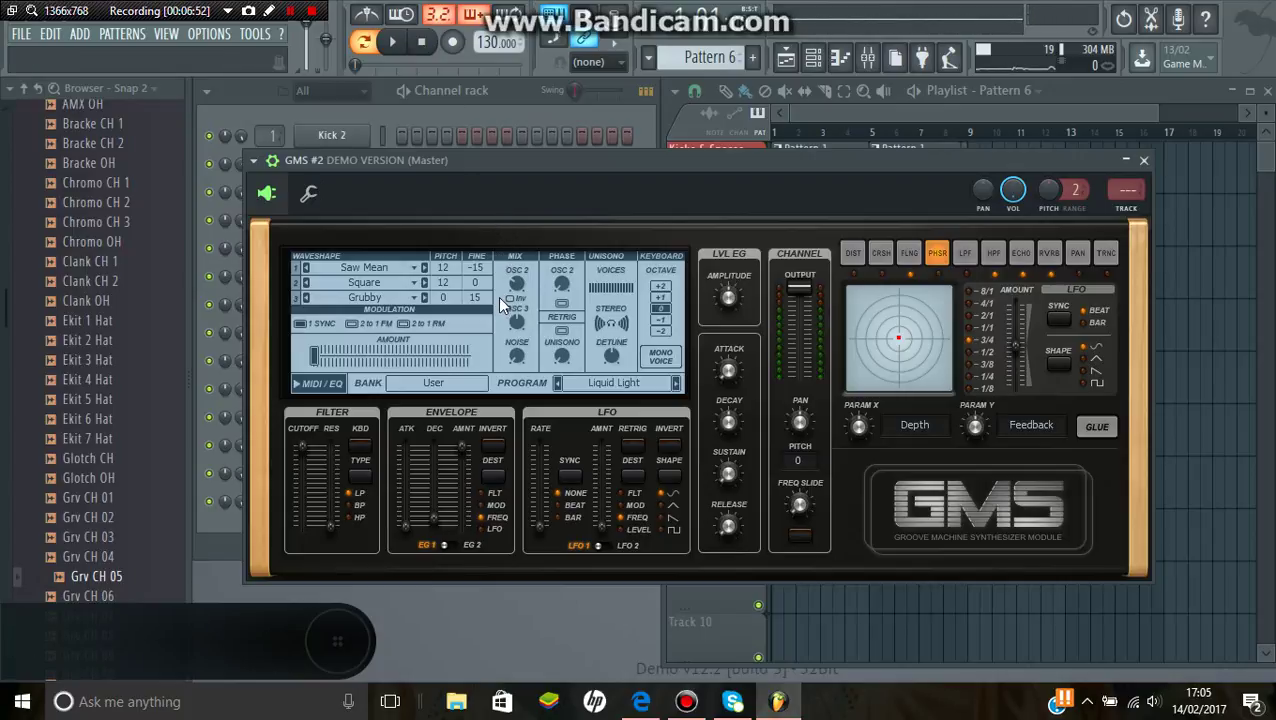
left_click(474, 546)
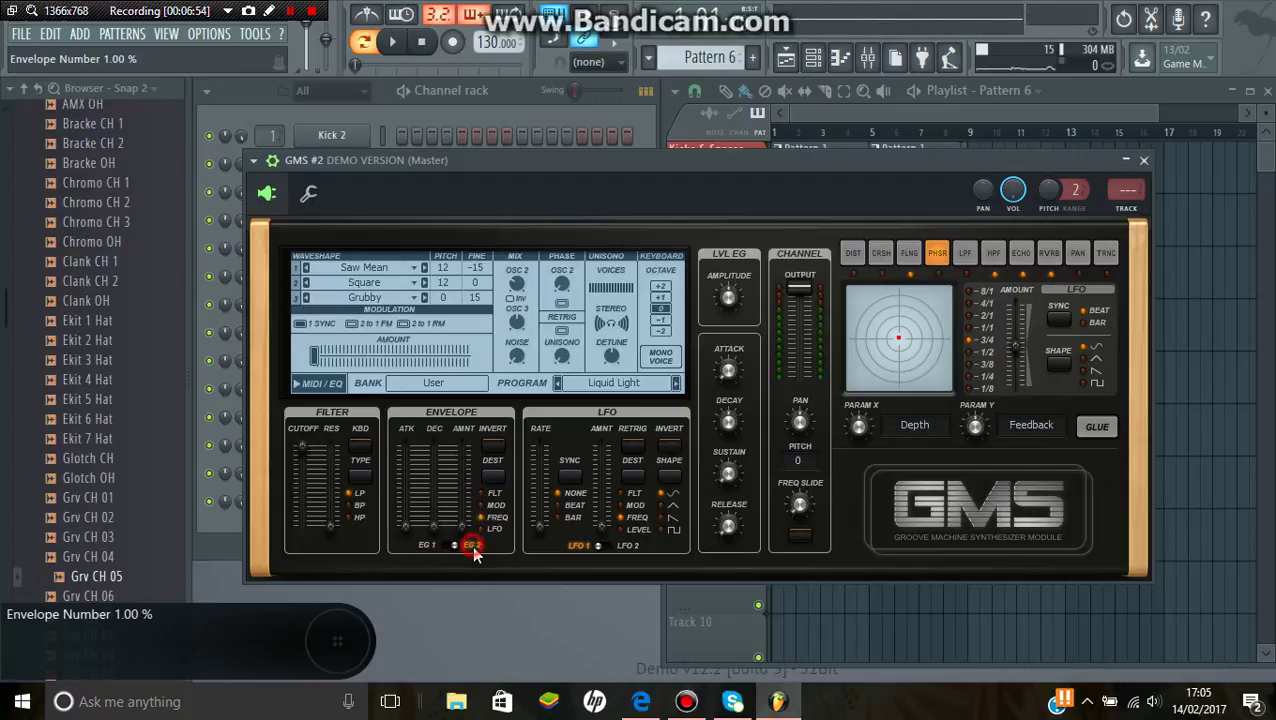
left_click(437, 549)
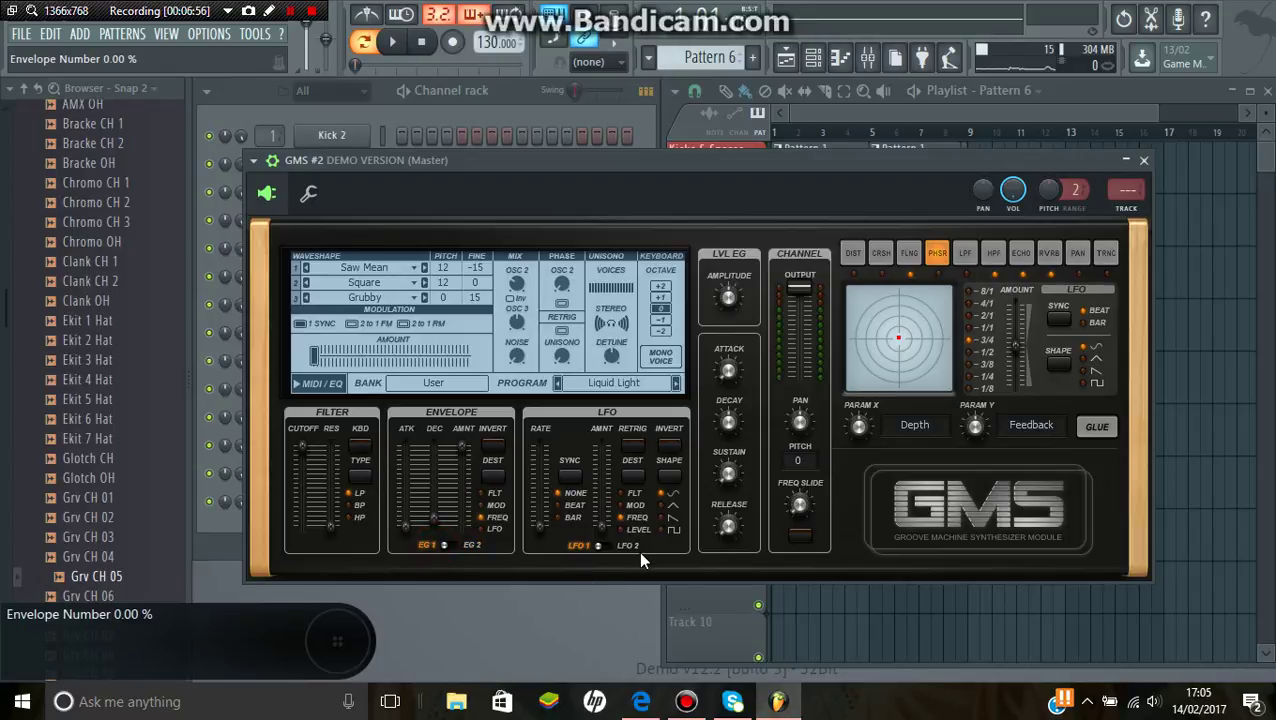
left_click(636, 549)
left_click(588, 547)
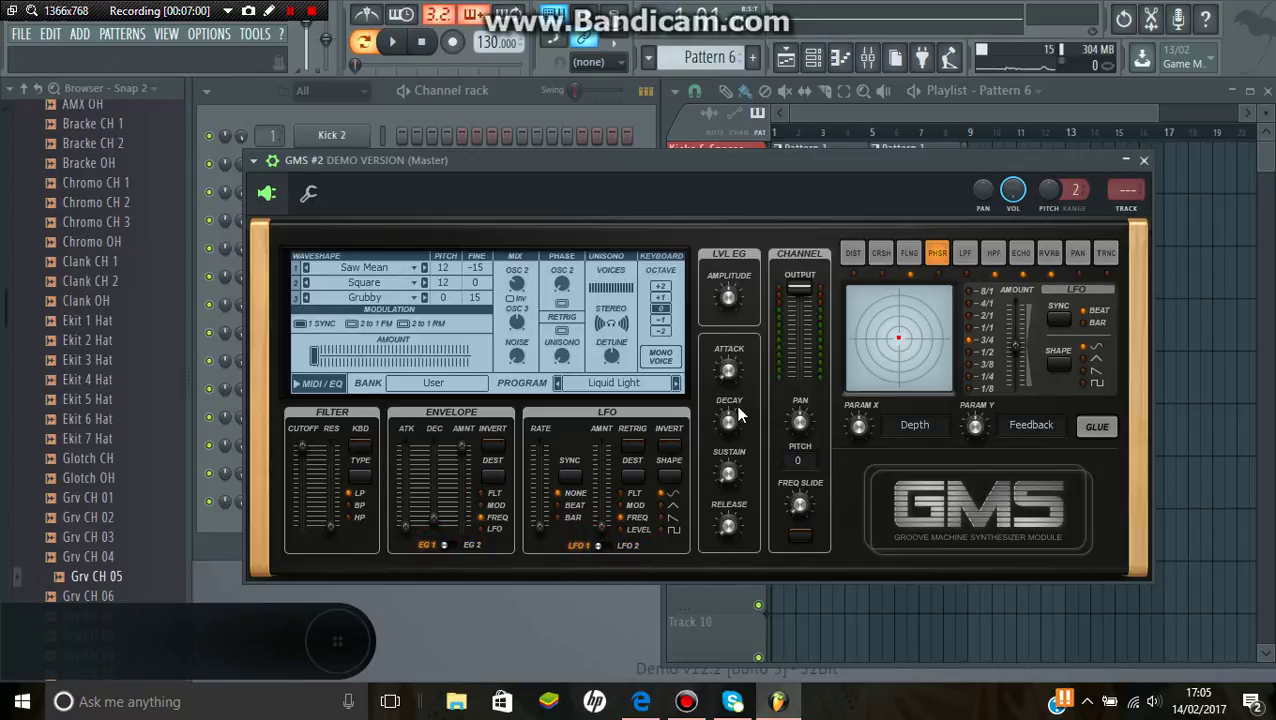
- Inspect the Liquid Light preset's flanger, high-pass, echo and distortion effect settings
left_click(909, 253)
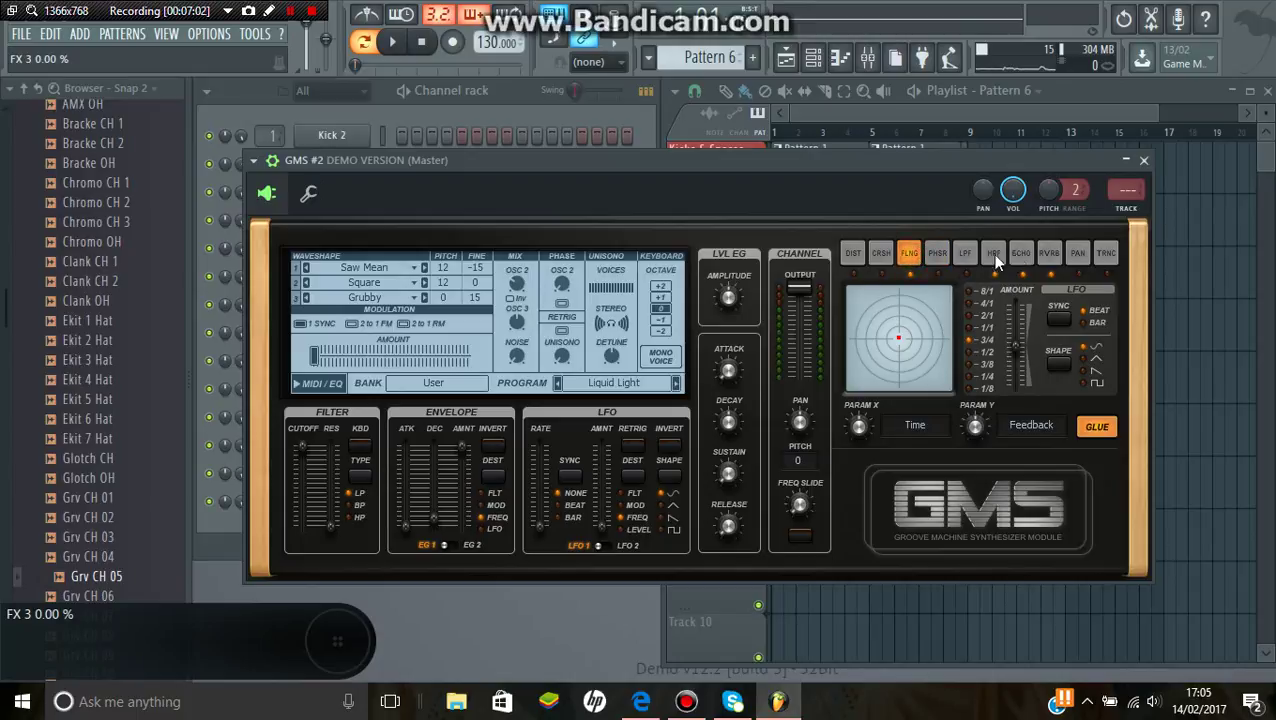
left_click(995, 255)
left_click(1021, 253)
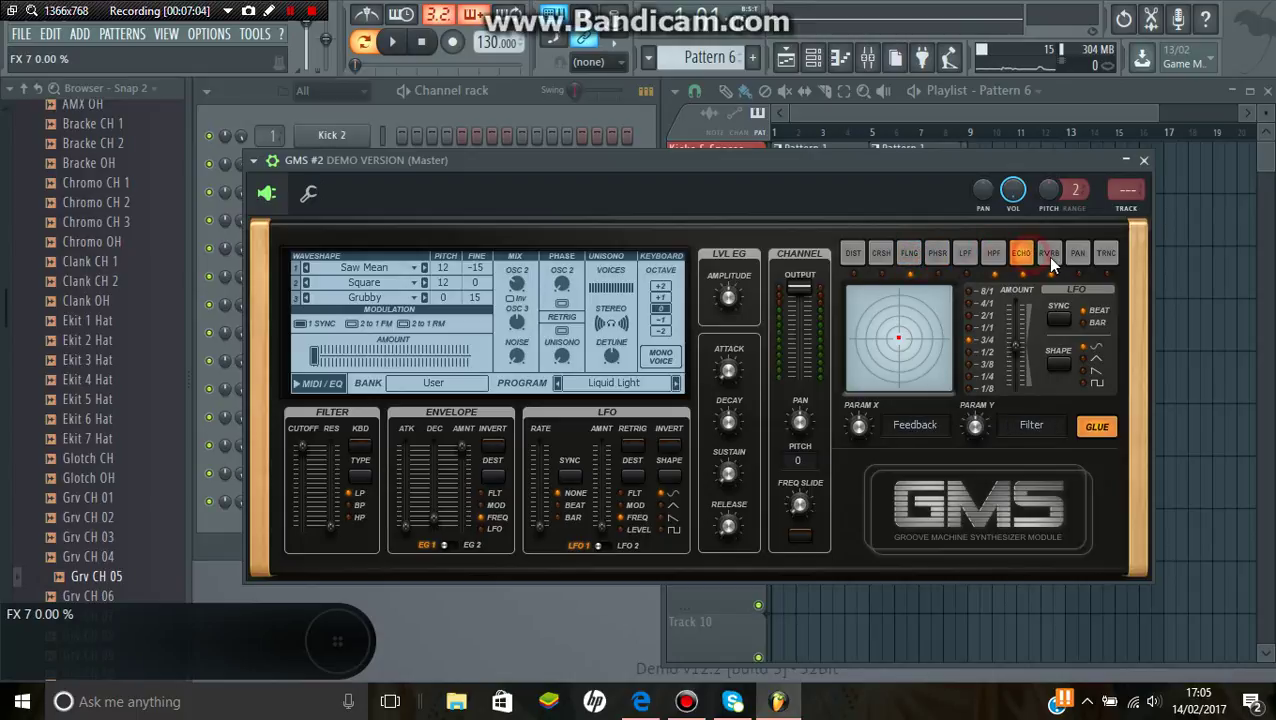
left_click(909, 253)
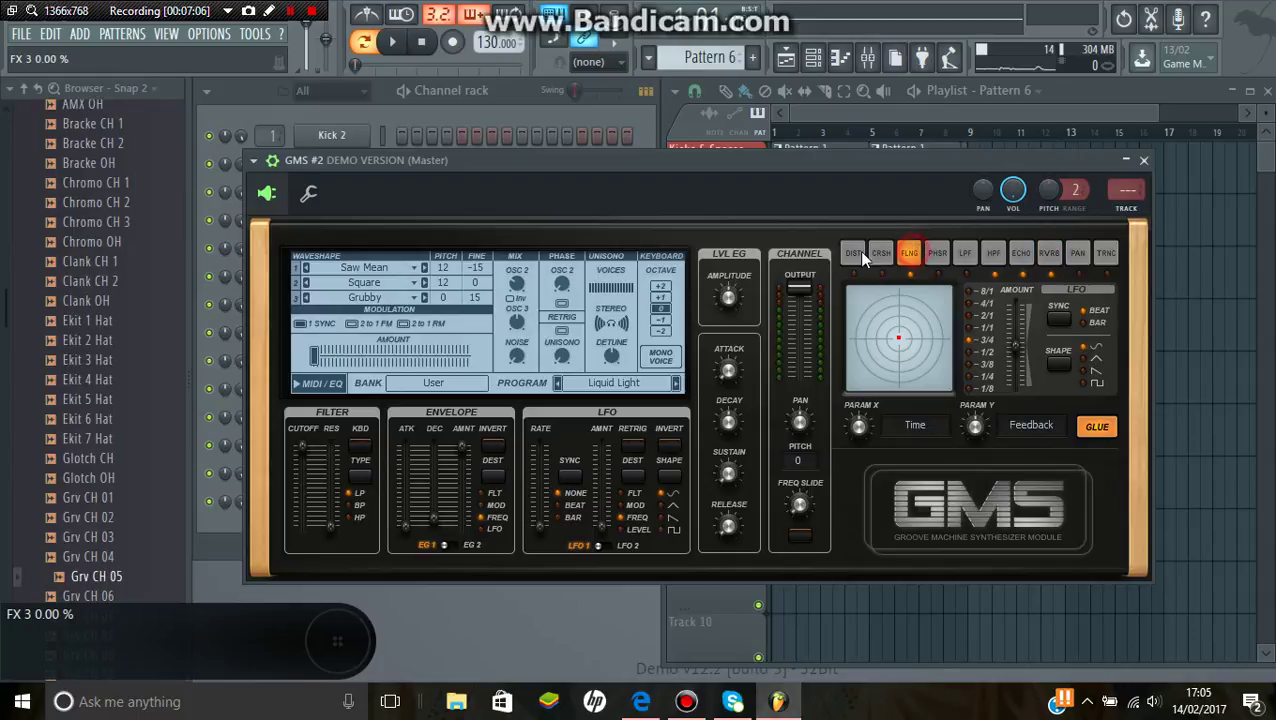
left_click(853, 256)
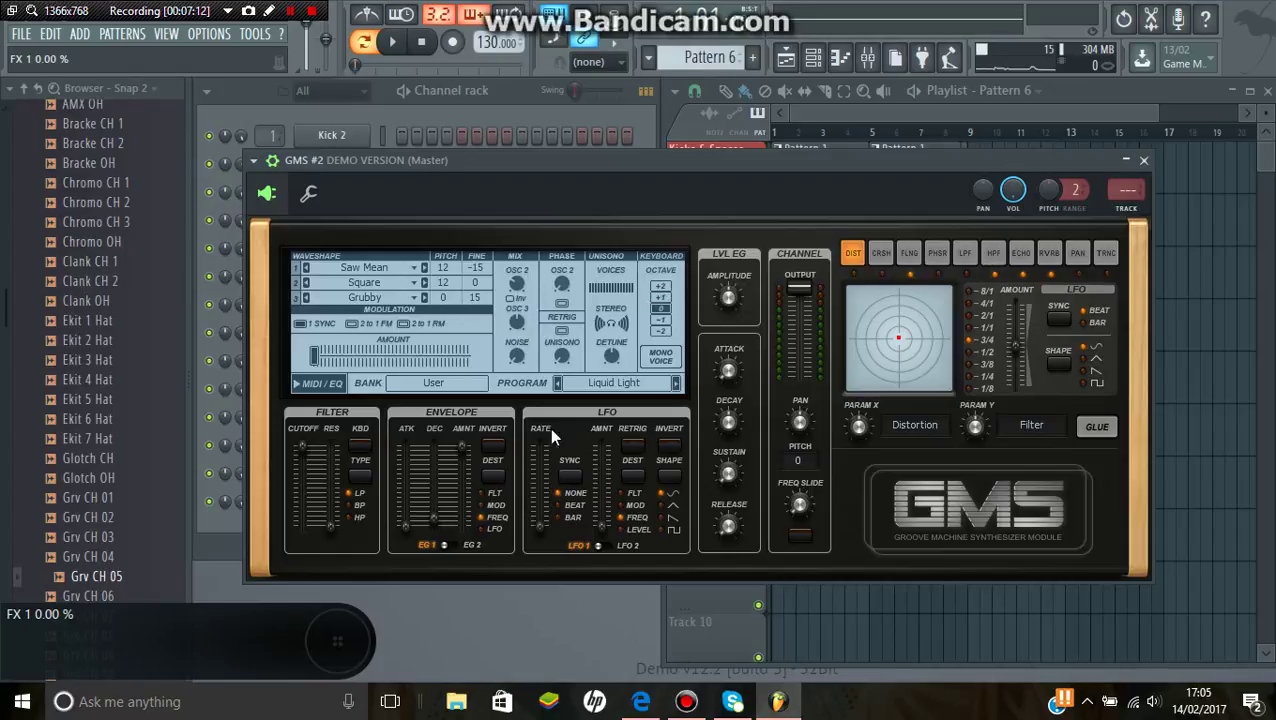
- Set the decay of envelope 1 to about 0.09 and play the pattern briefly to hear the sound
left_click(432, 497)
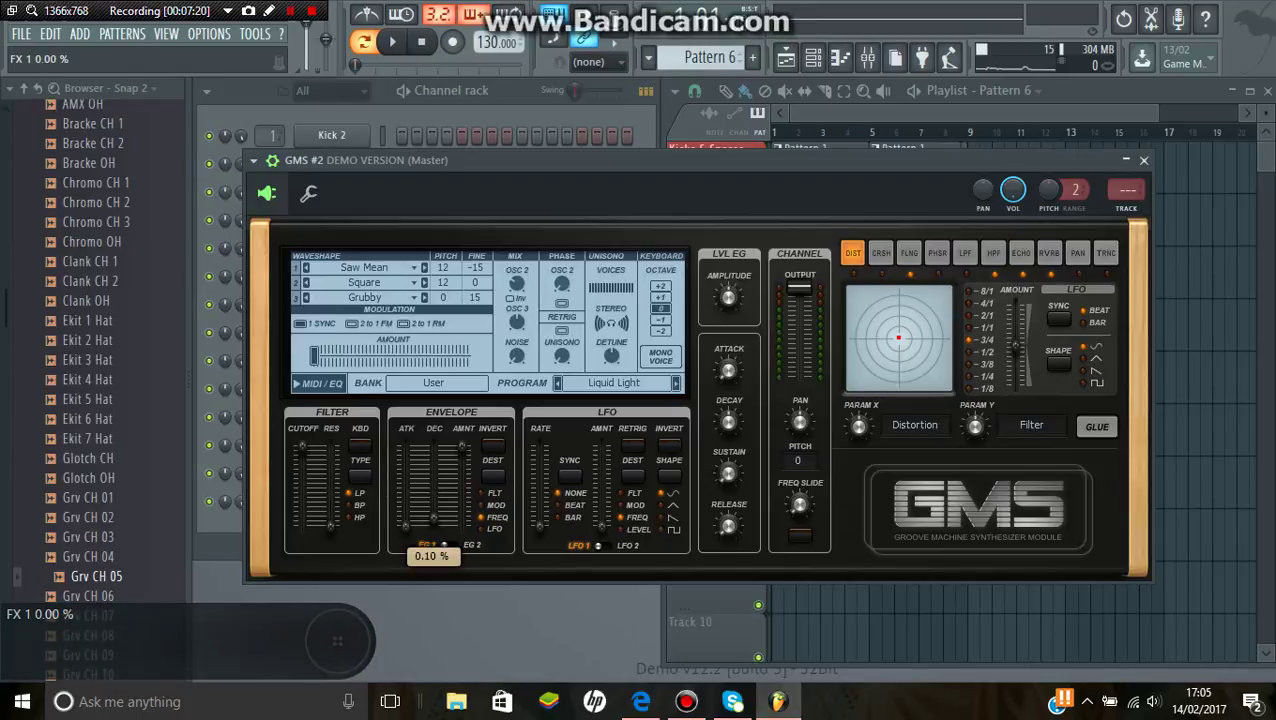
mouse_move(432, 497)
left_mouse_down()
mouse_move(432, 468)
mouse_move(432, 520)
left_mouse_up()
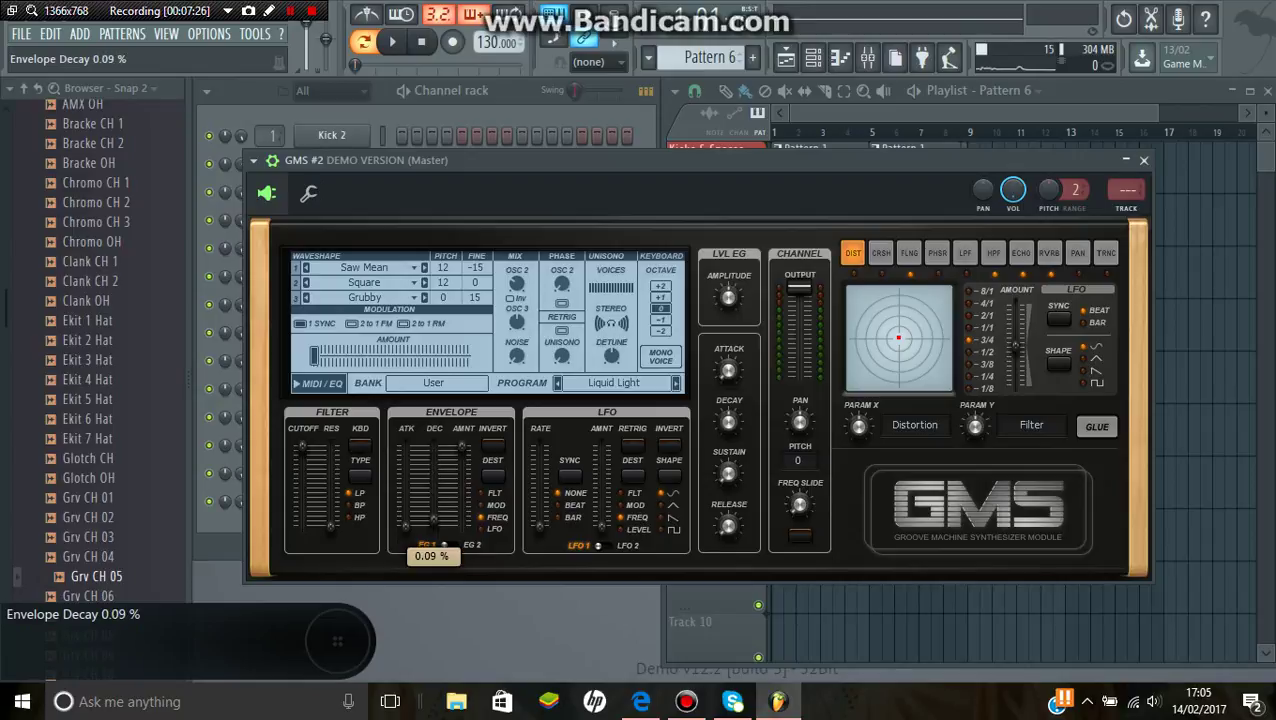
left_click(428, 490)
left_click_drag(428, 491, 428, 491)
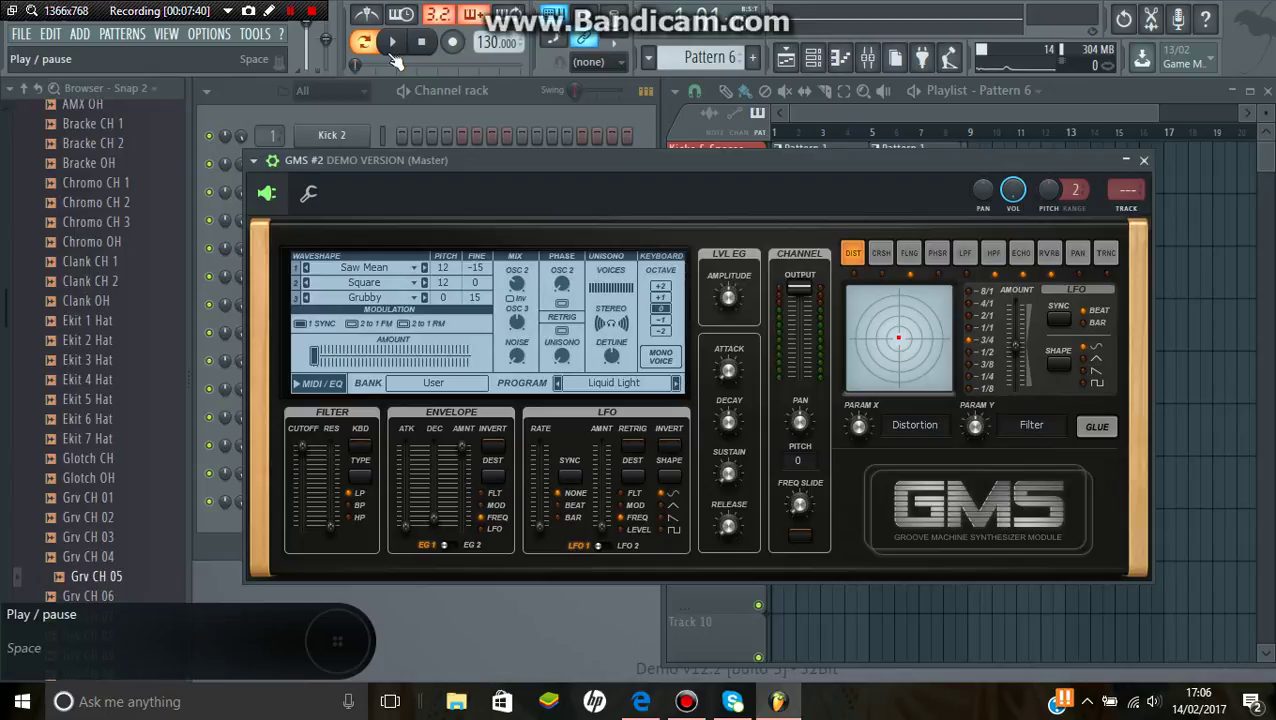
left_click(394, 59)
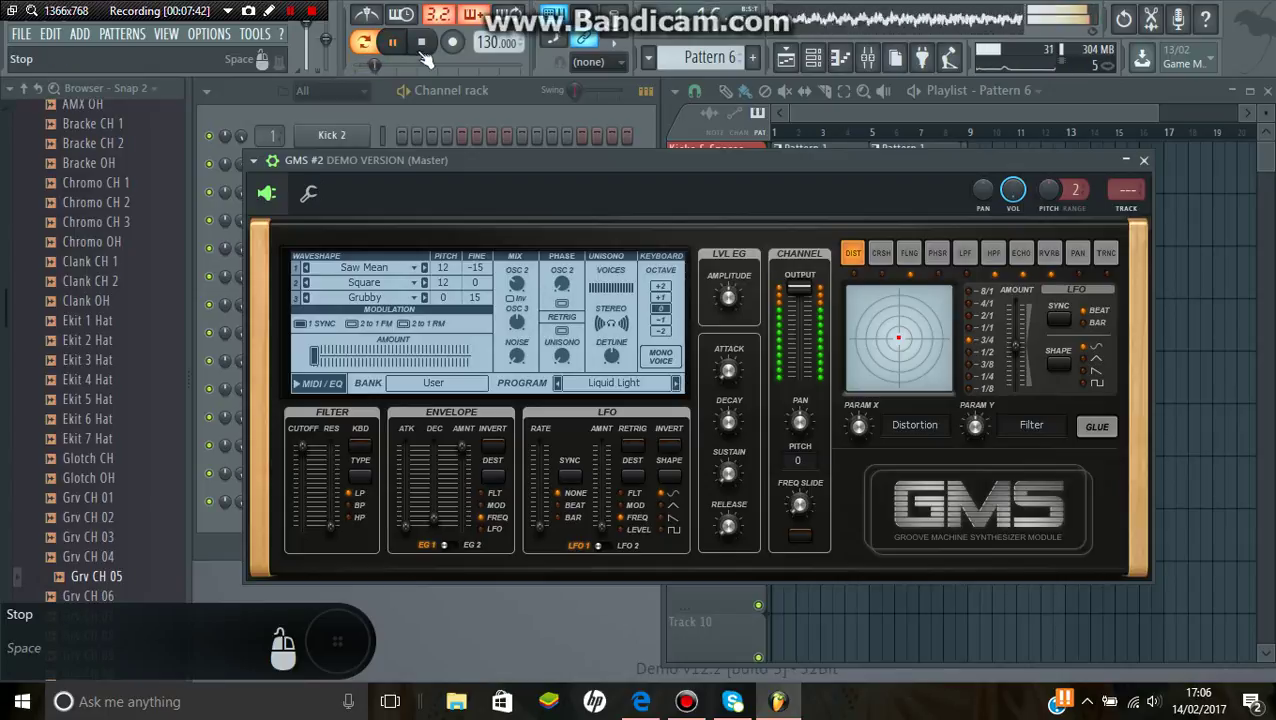
left_click(423, 52)
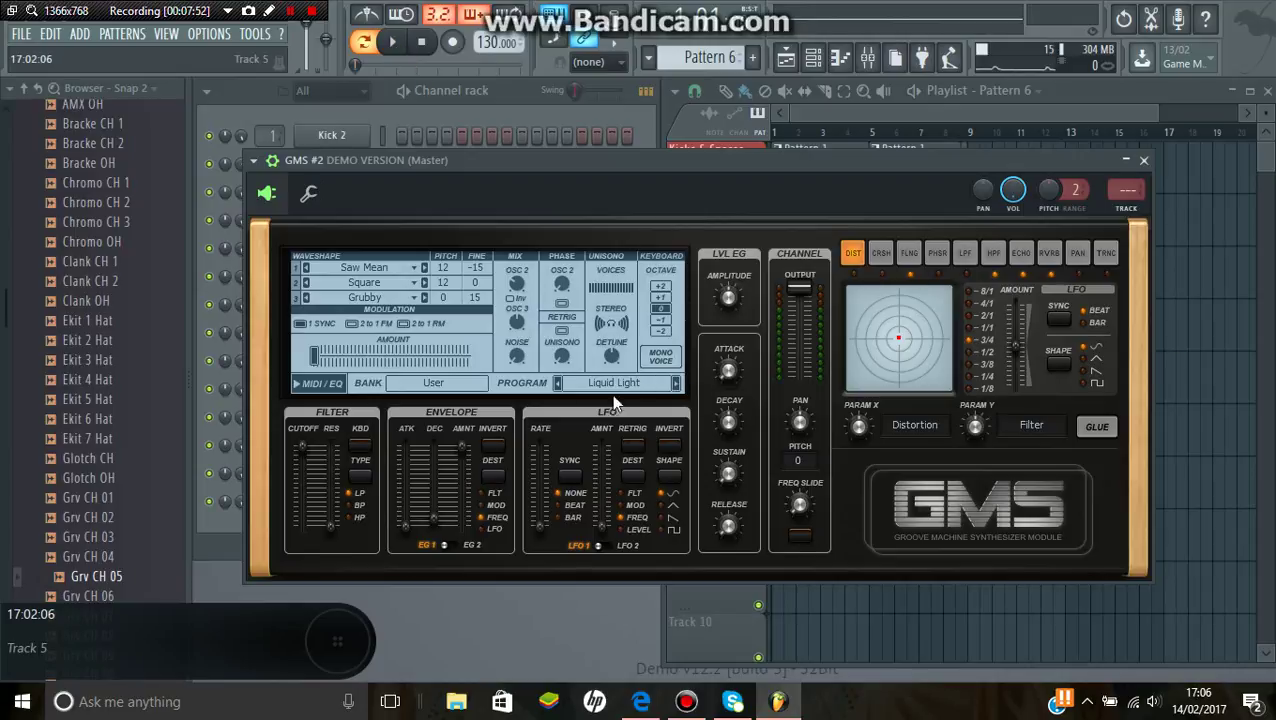
- Load the Default preset from the User bank into GMS #2 and raise its unisono voices during playback
left_click(588, 390)
scroll(898, 443, "up", 2)
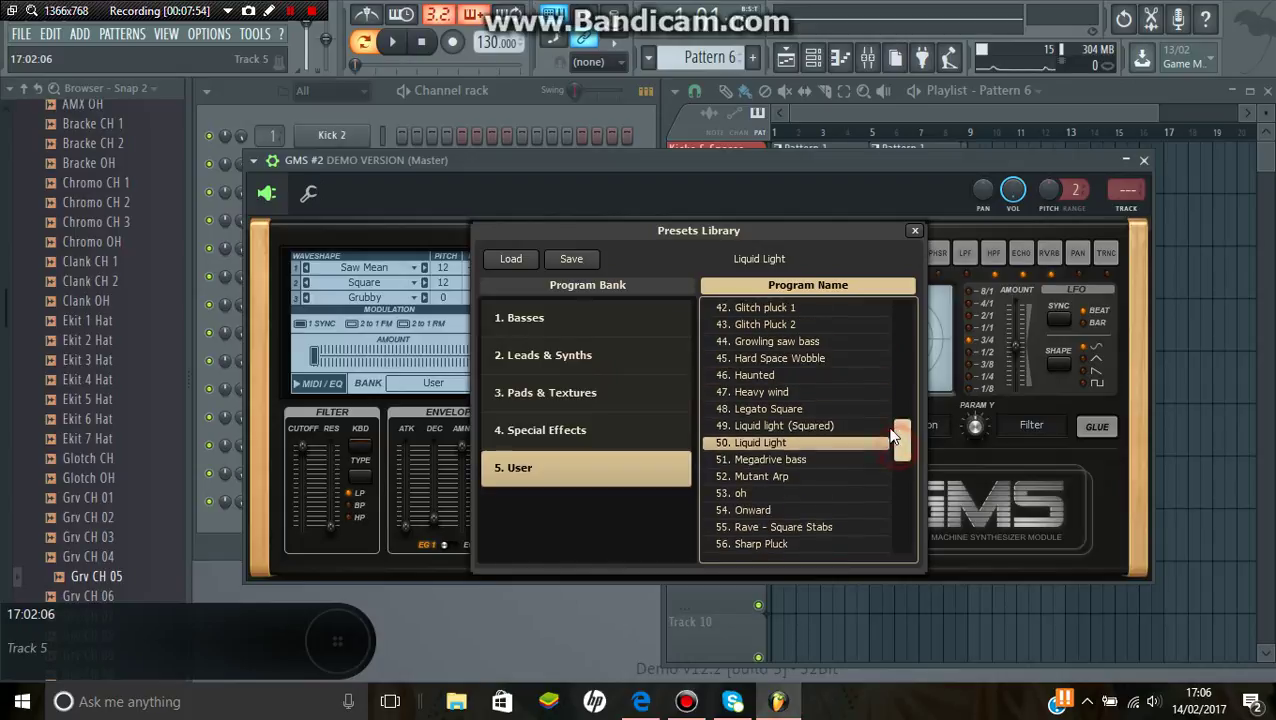
scroll(893, 433, "down", 2)
scroll(893, 443, "up", 6)
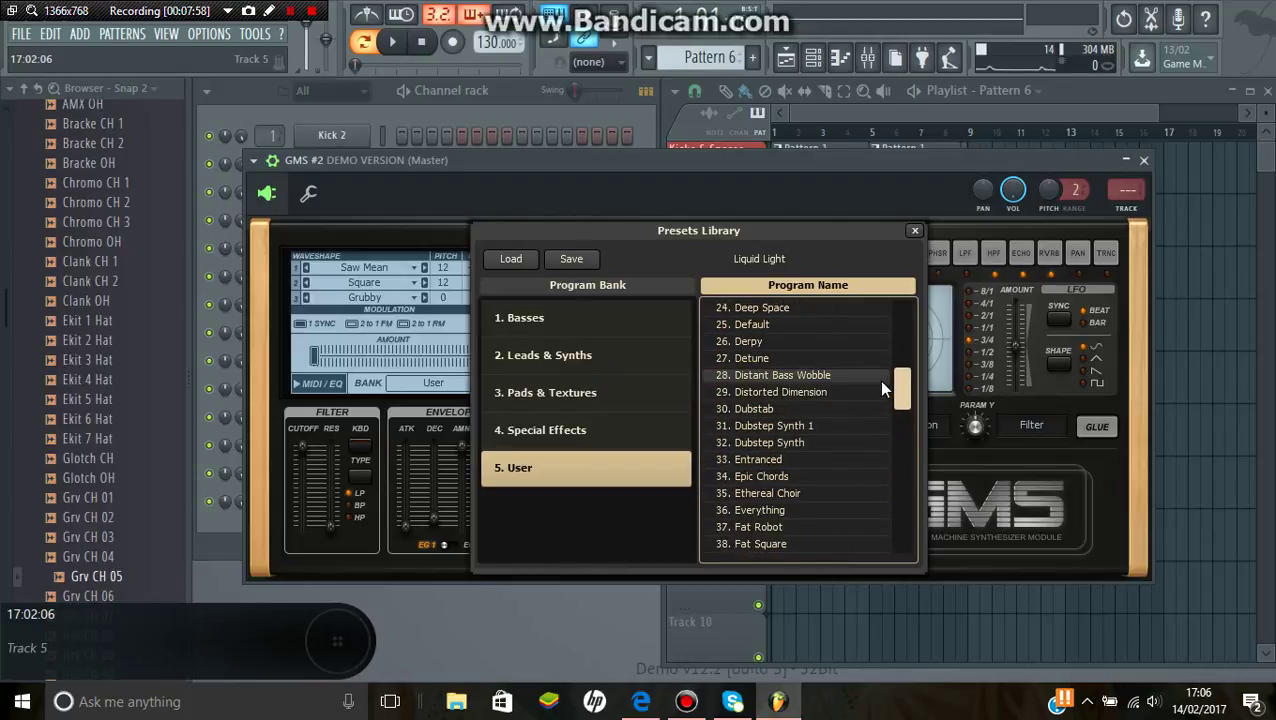
scroll(882, 388, "up", 1)
left_click(874, 370)
left_click(914, 230)
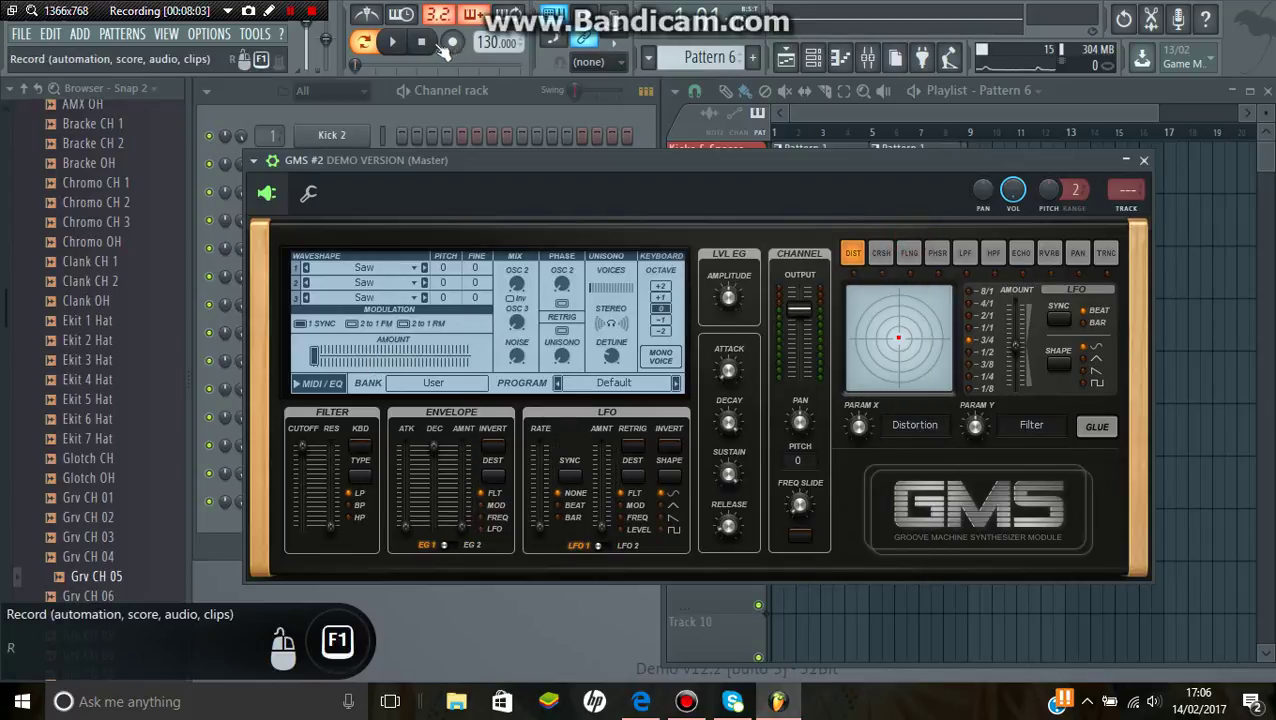
left_click(393, 41)
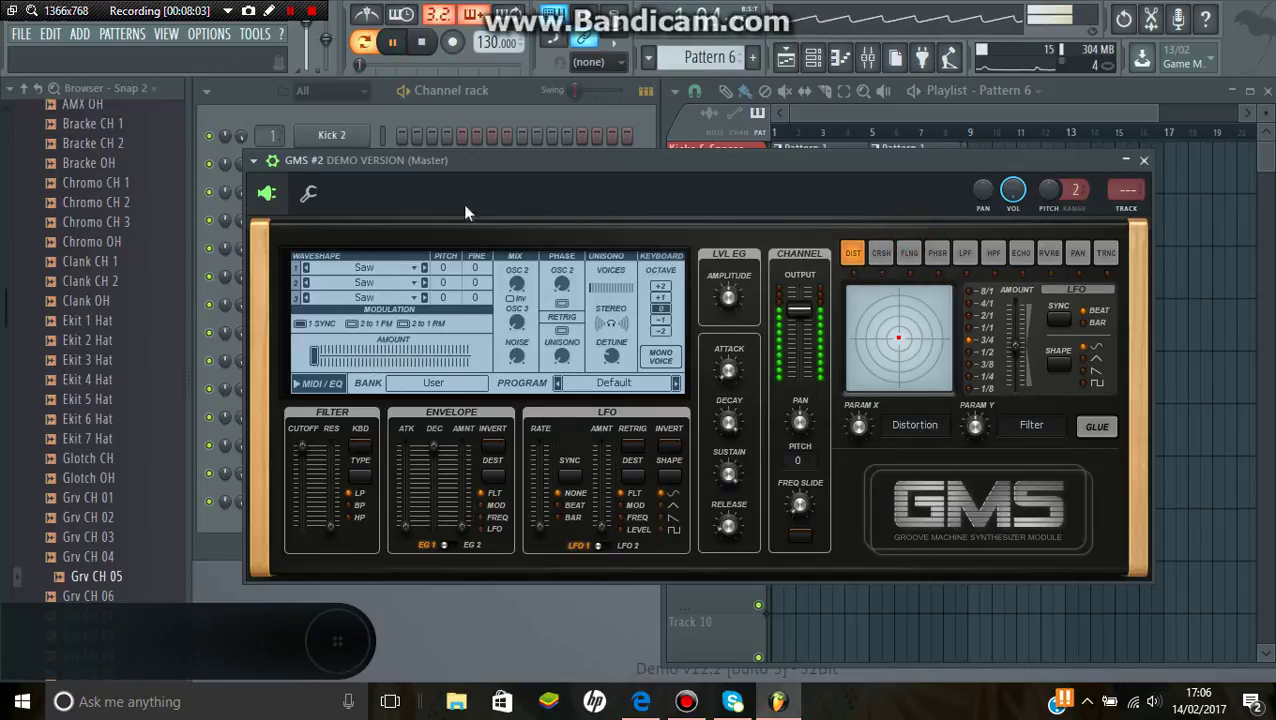
left_click(600, 287)
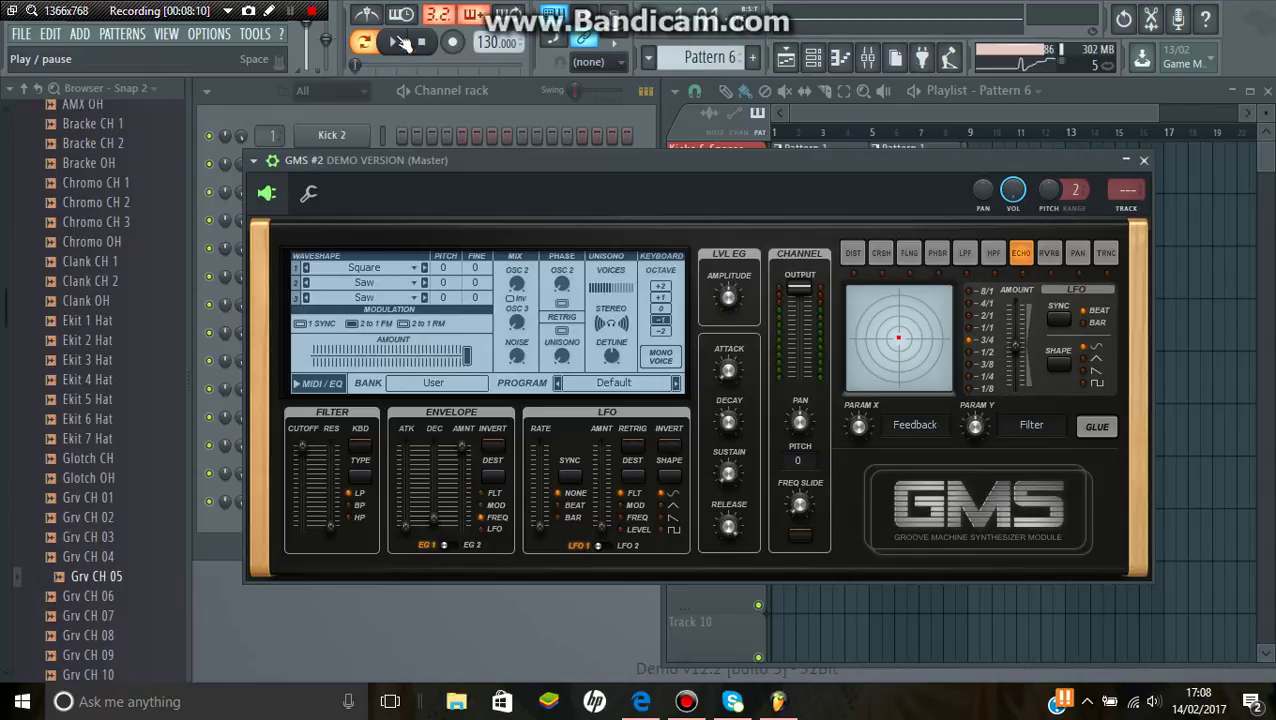
- Lower the synth's modulation amount to 0 and play the pattern without modulation
left_click_drag(463, 368, 312, 368)
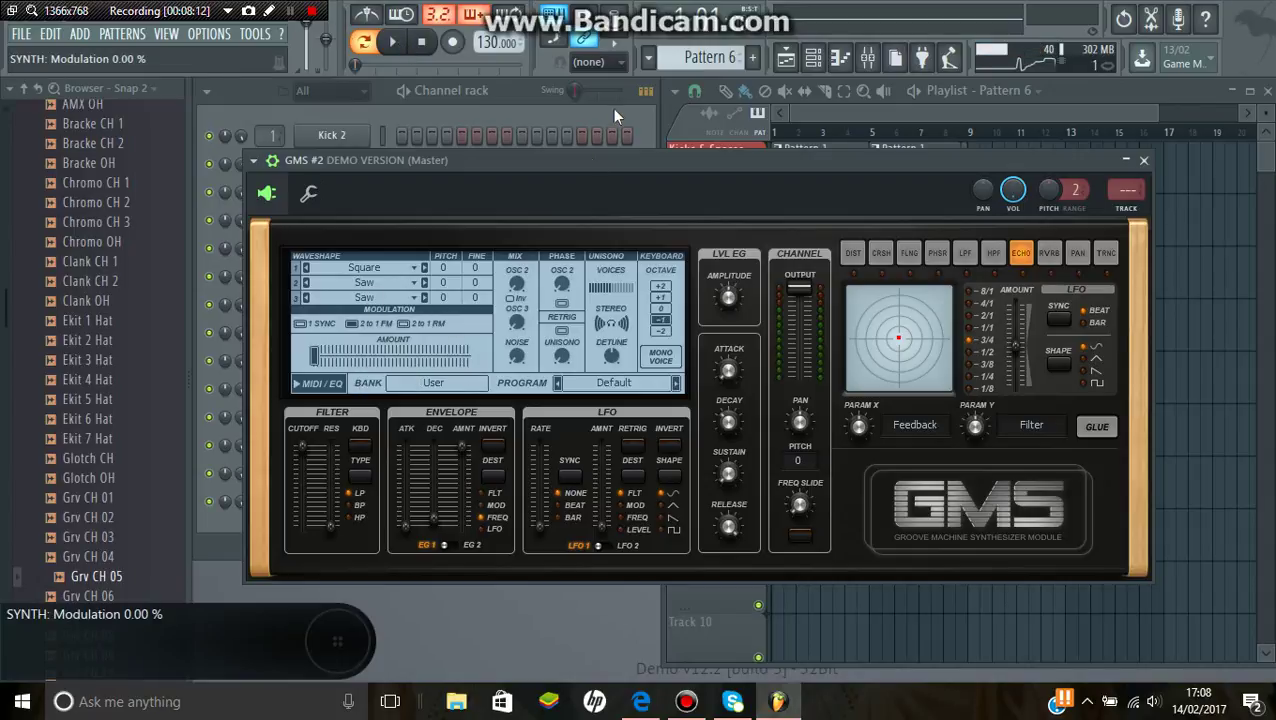
left_click(393, 42)
key("space")
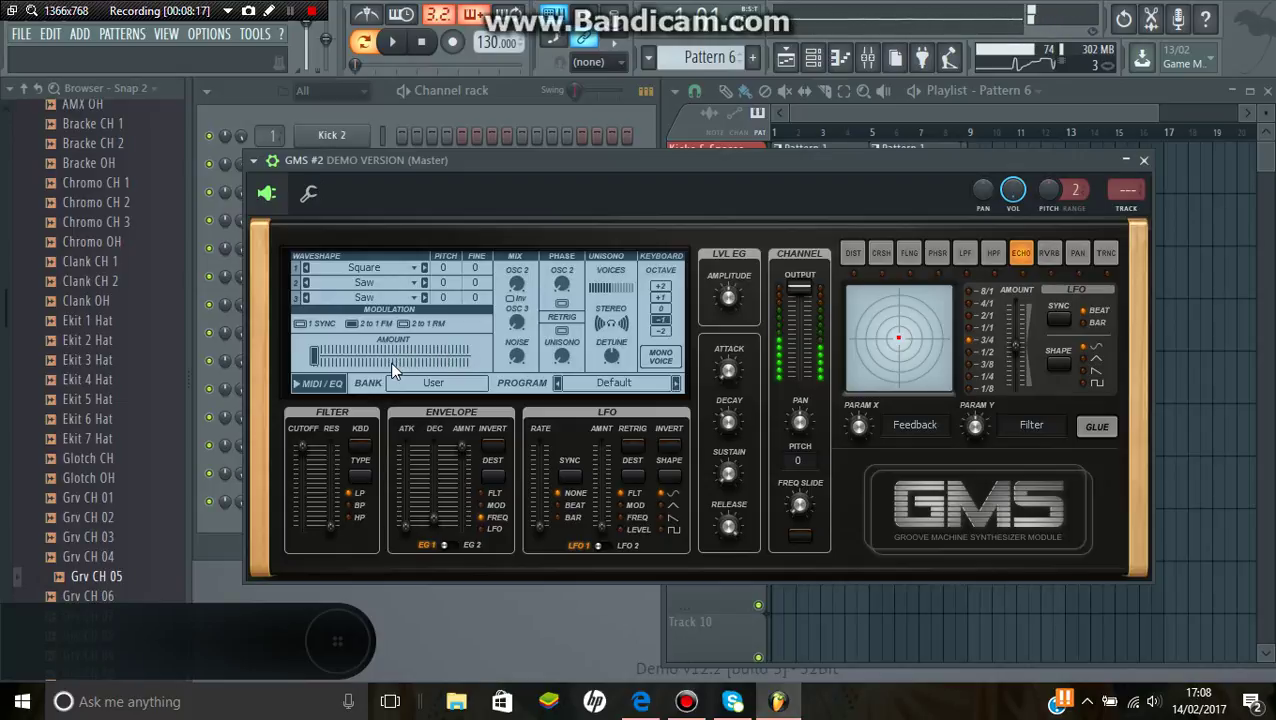
- Raise the modulation amount to its maximum of 1.00 and play the pattern briefly with full modulation
left_click_drag(390, 362, 436, 362)
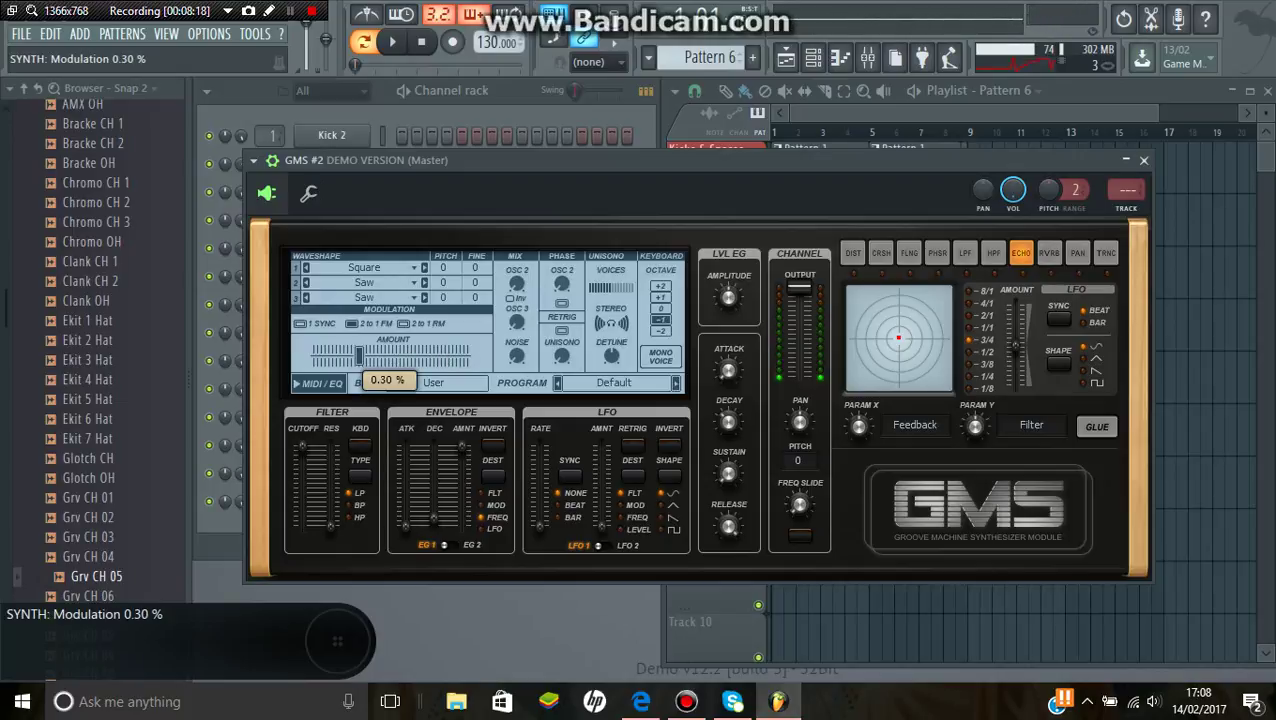
left_click_drag(360, 355, 466, 355)
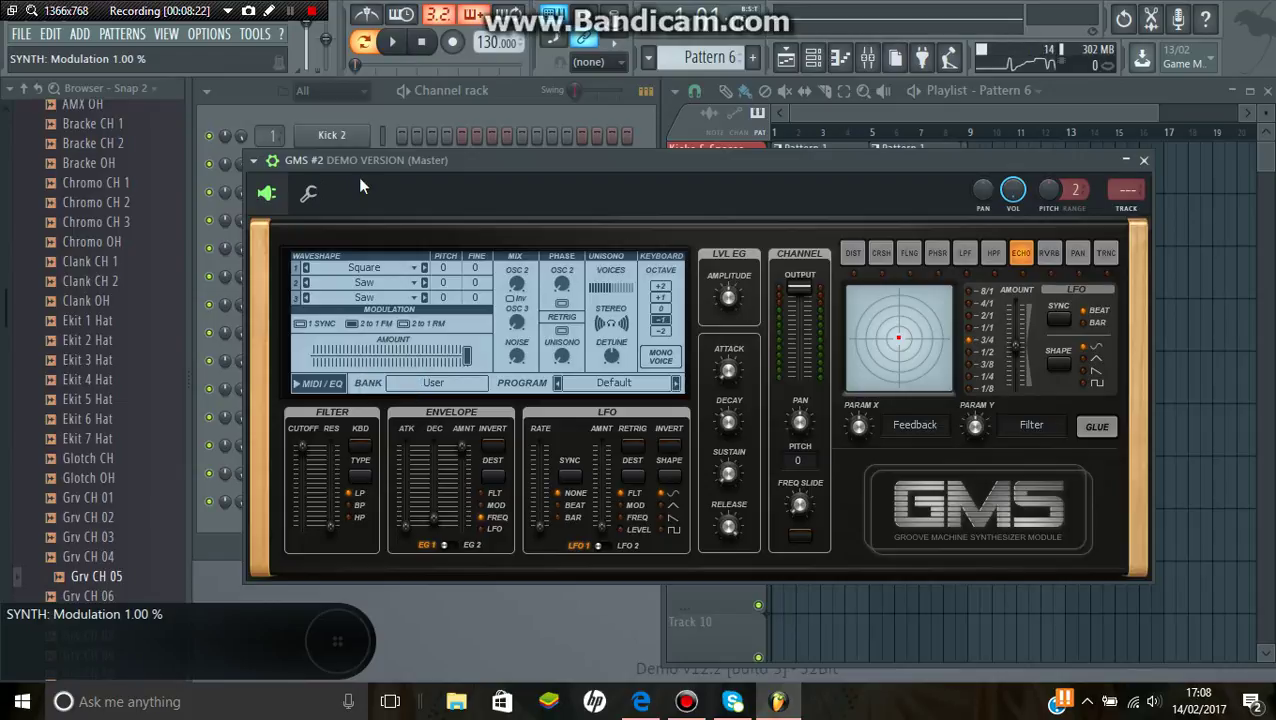
left_click(397, 58)
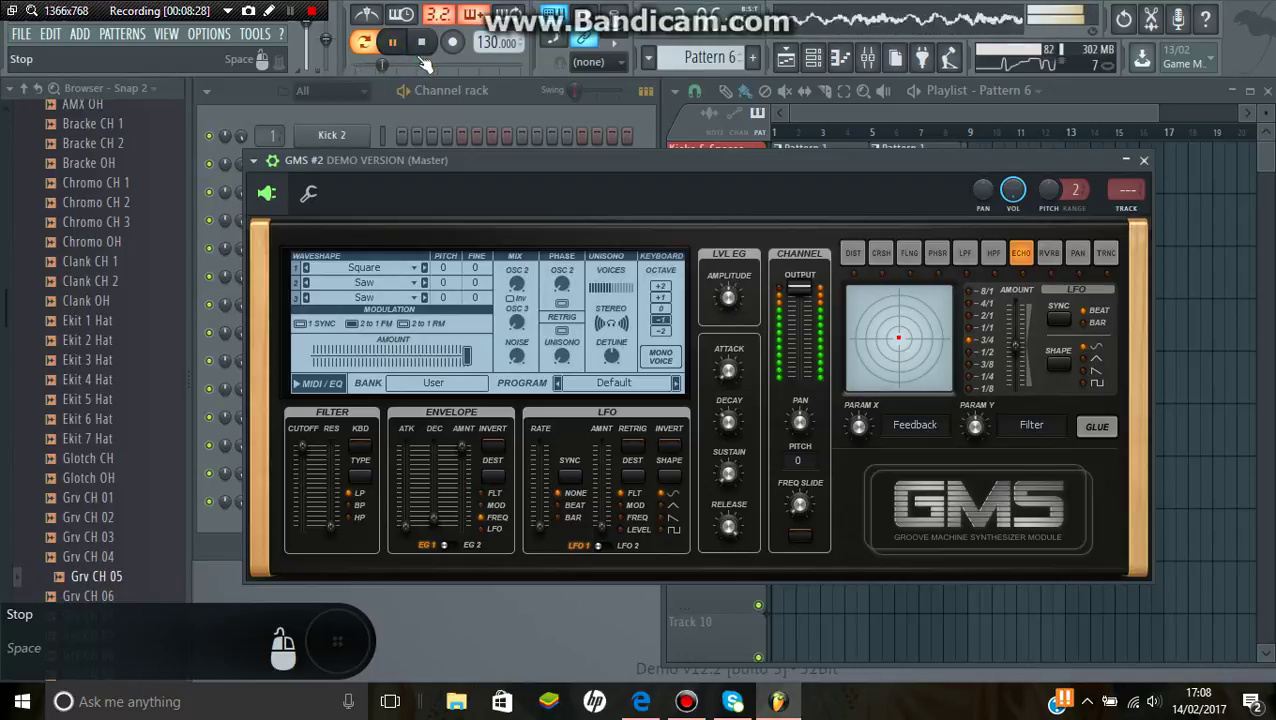
left_click(421, 44)
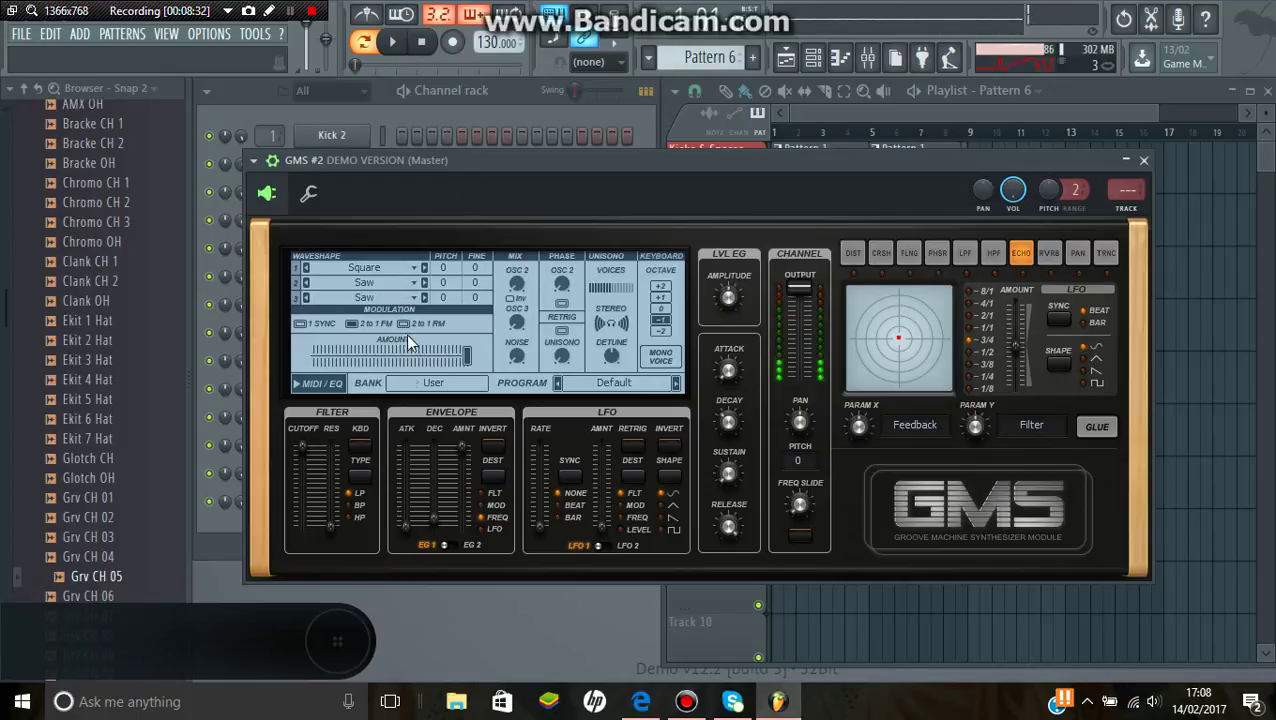
- Route envelope 2 to modulation with full amount, a decay of about 0.30 and the envelope inverted
left_click(478, 550)
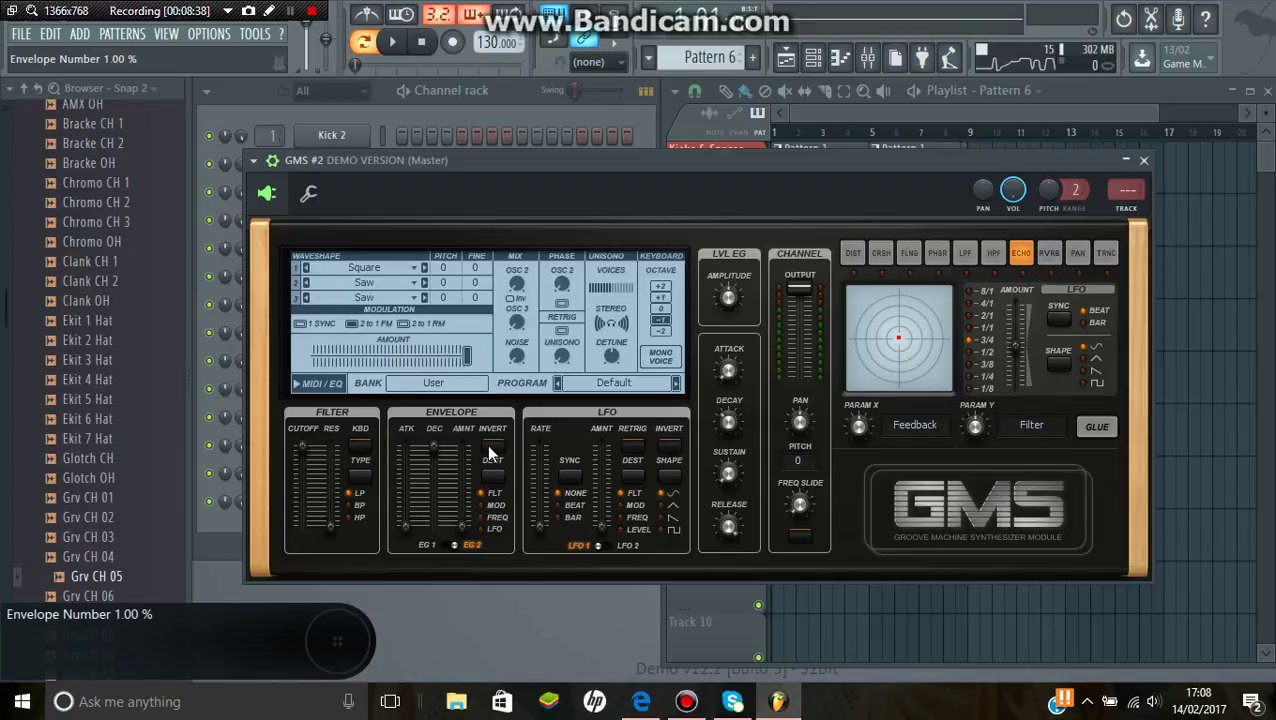
left_click(484, 505)
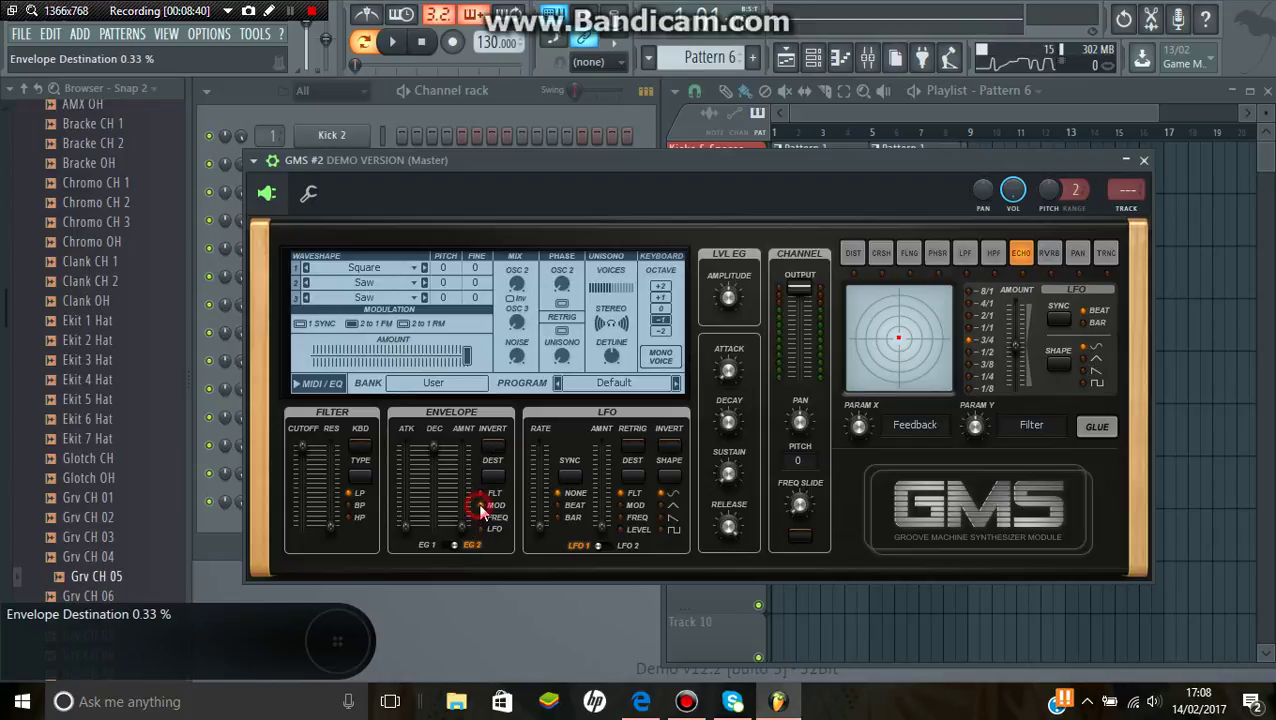
left_click_drag(463, 522, 434, 503)
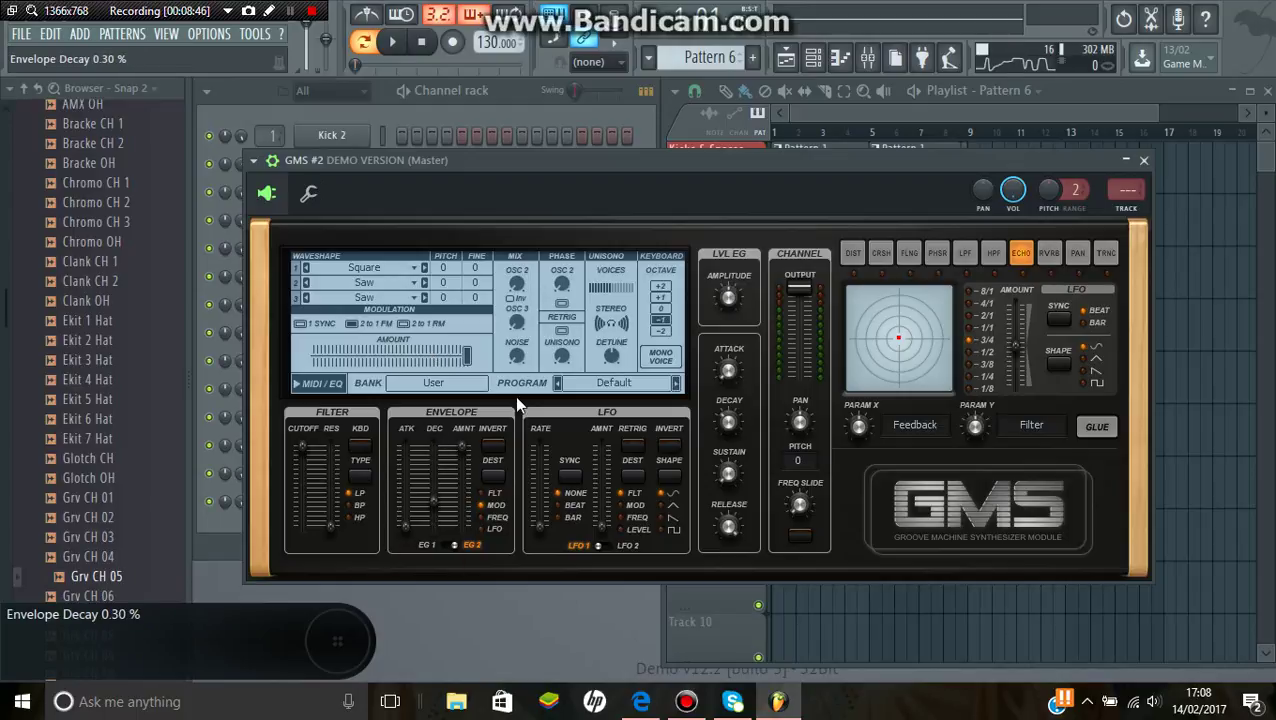
left_click(493, 442)
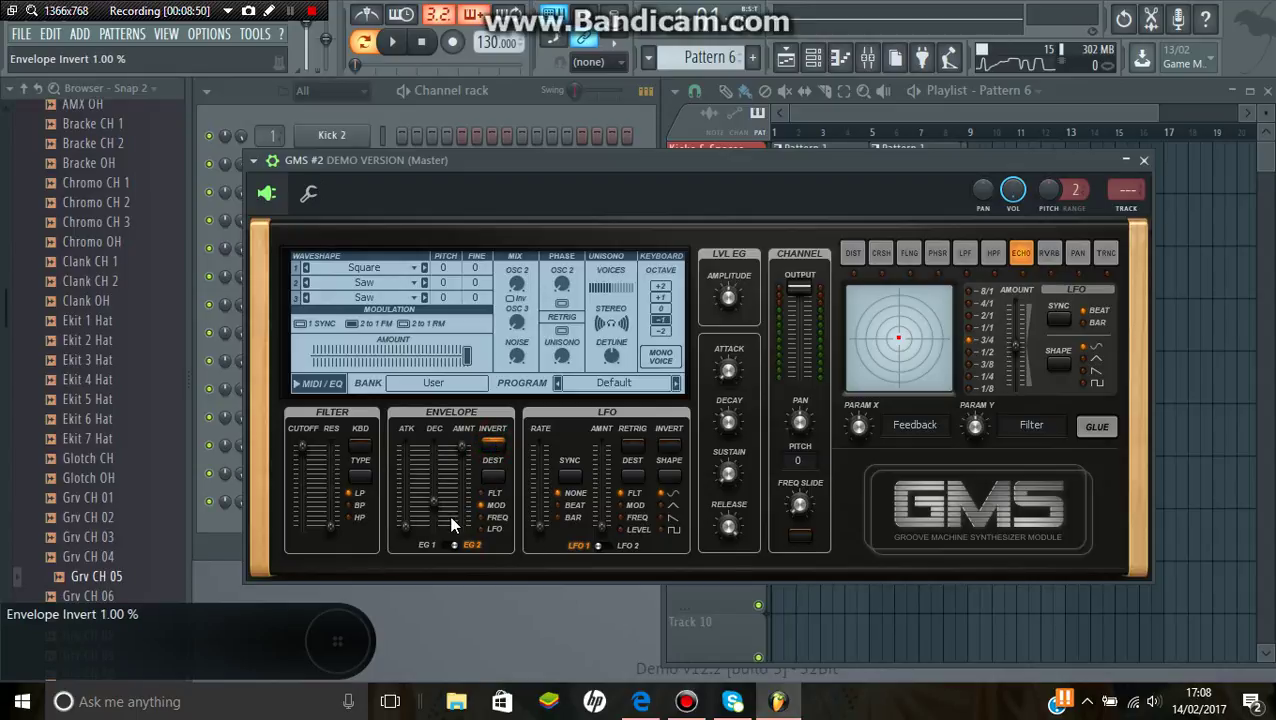
- Shorten envelope 2's decay to slightly below 0.20 while the pattern plays, and stop playback
key("space")
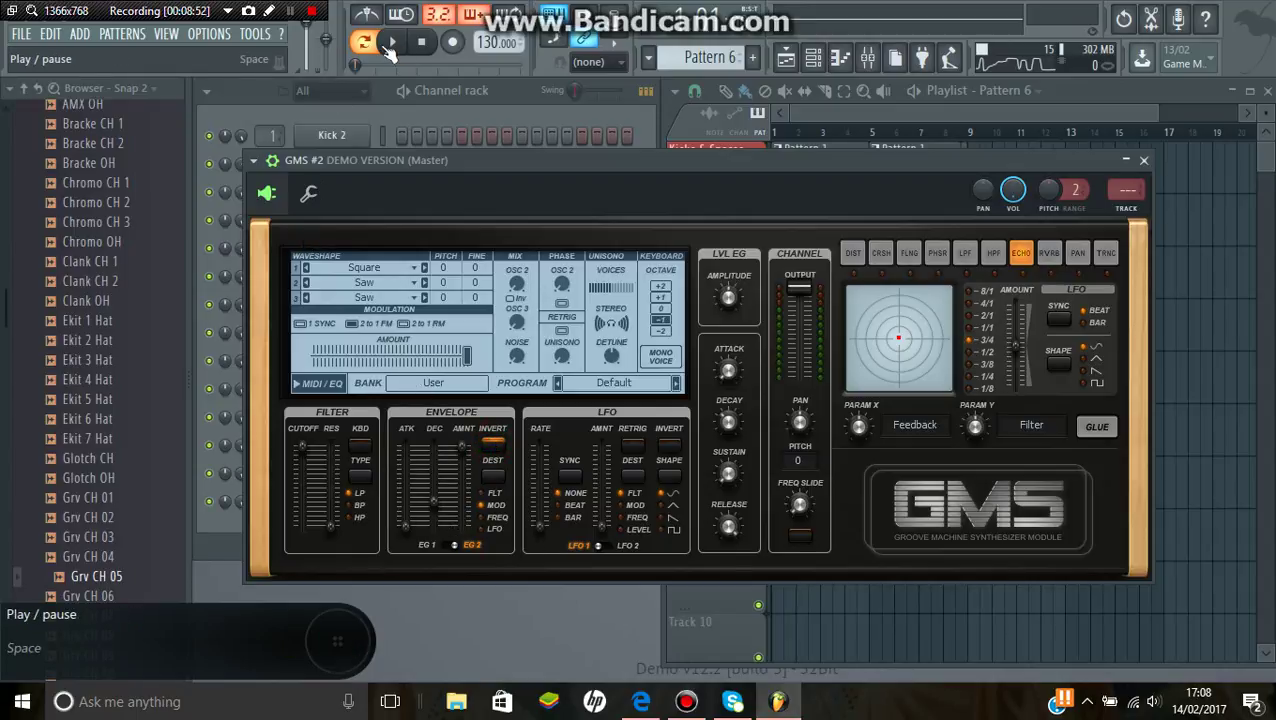
mouse_move(434, 540)
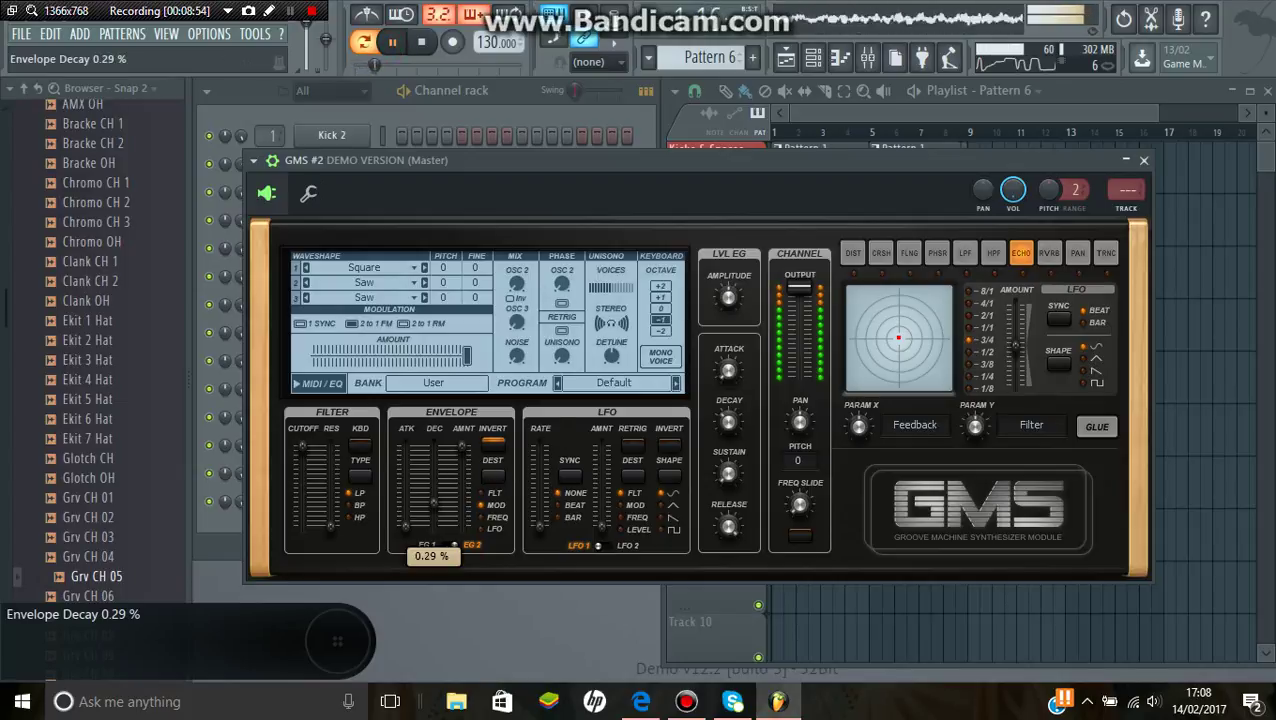
left_click_drag(434, 540, 441, 484)
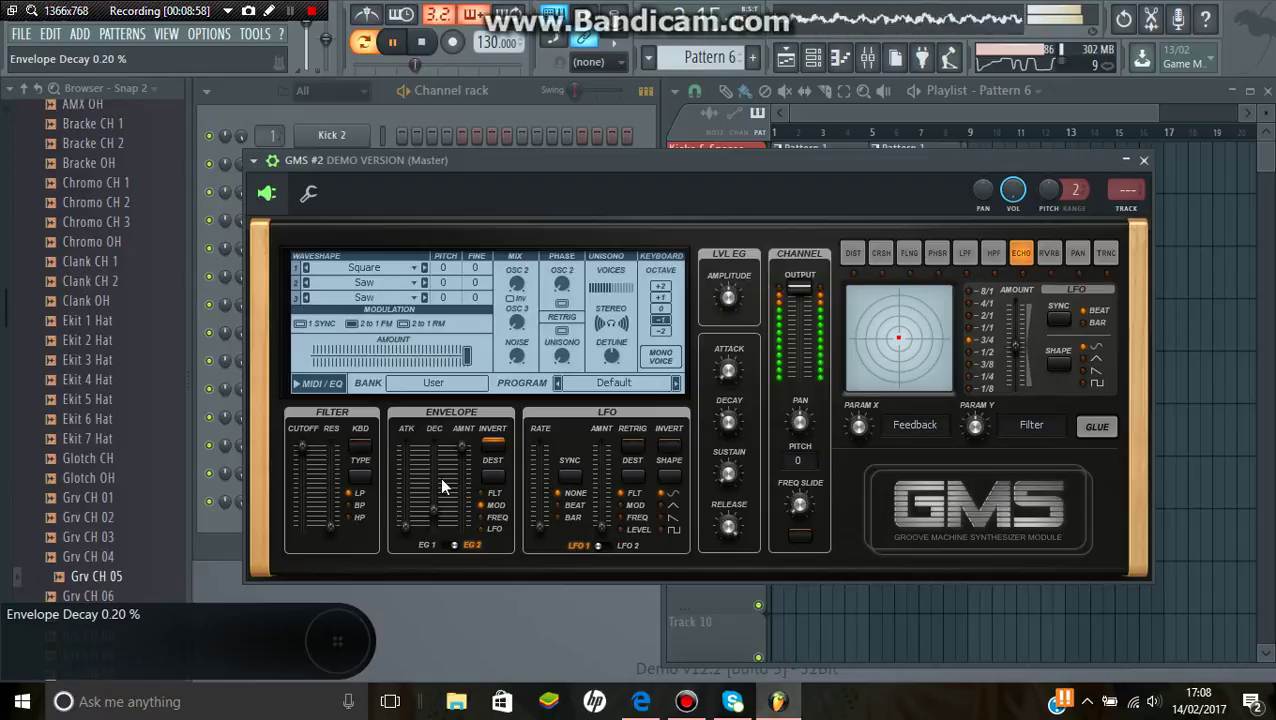
mouse_move(441, 481)
left_mouse_down()
mouse_move(441, 492)
mouse_move(440, 477)
left_mouse_up()
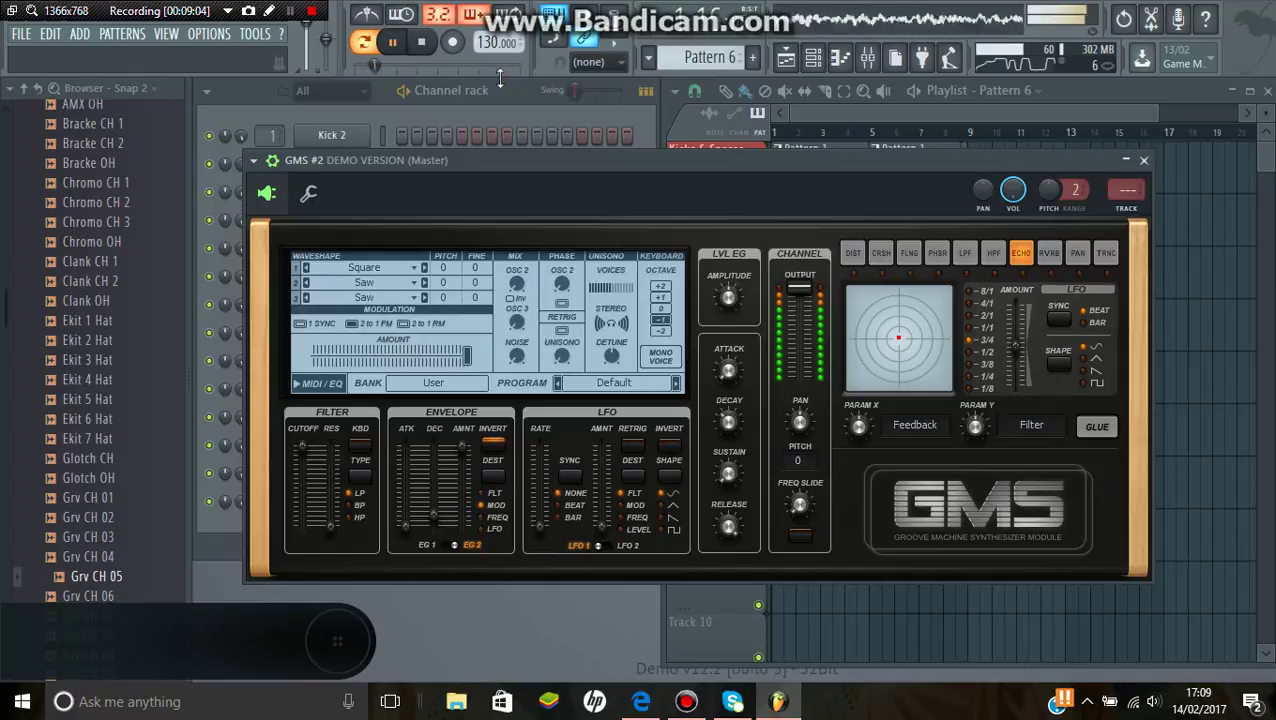
left_click(392, 41)
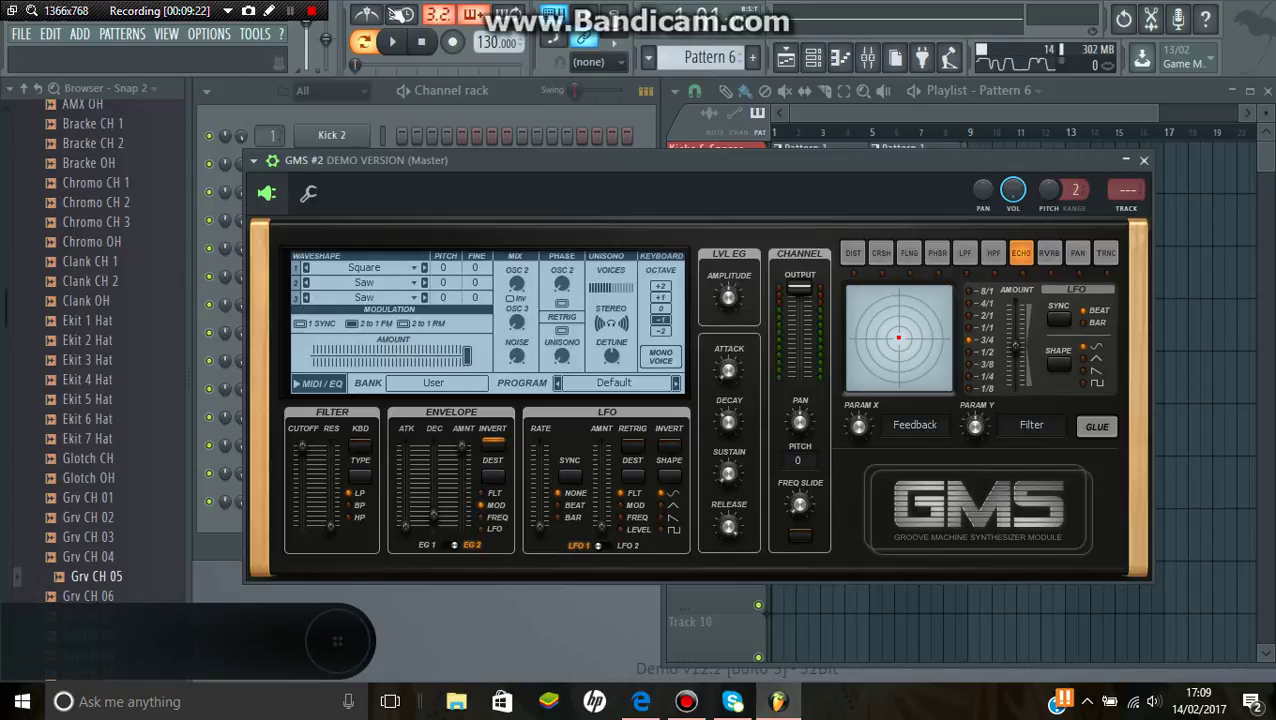
- Raise the synth's unisono voices to the maximum and play the pattern briefly to check the CPU load
left_click(392, 41)
left_click(424, 44)
left_click_drag(623, 290, 636, 289)
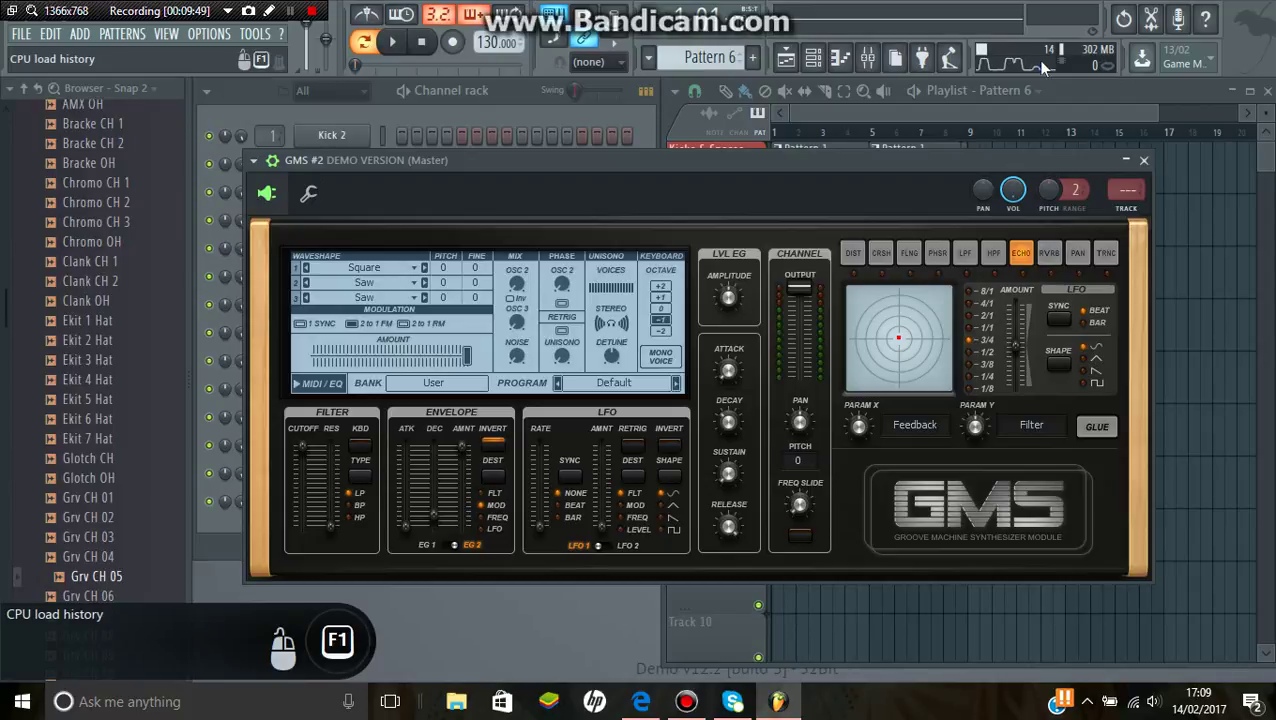
key("space")
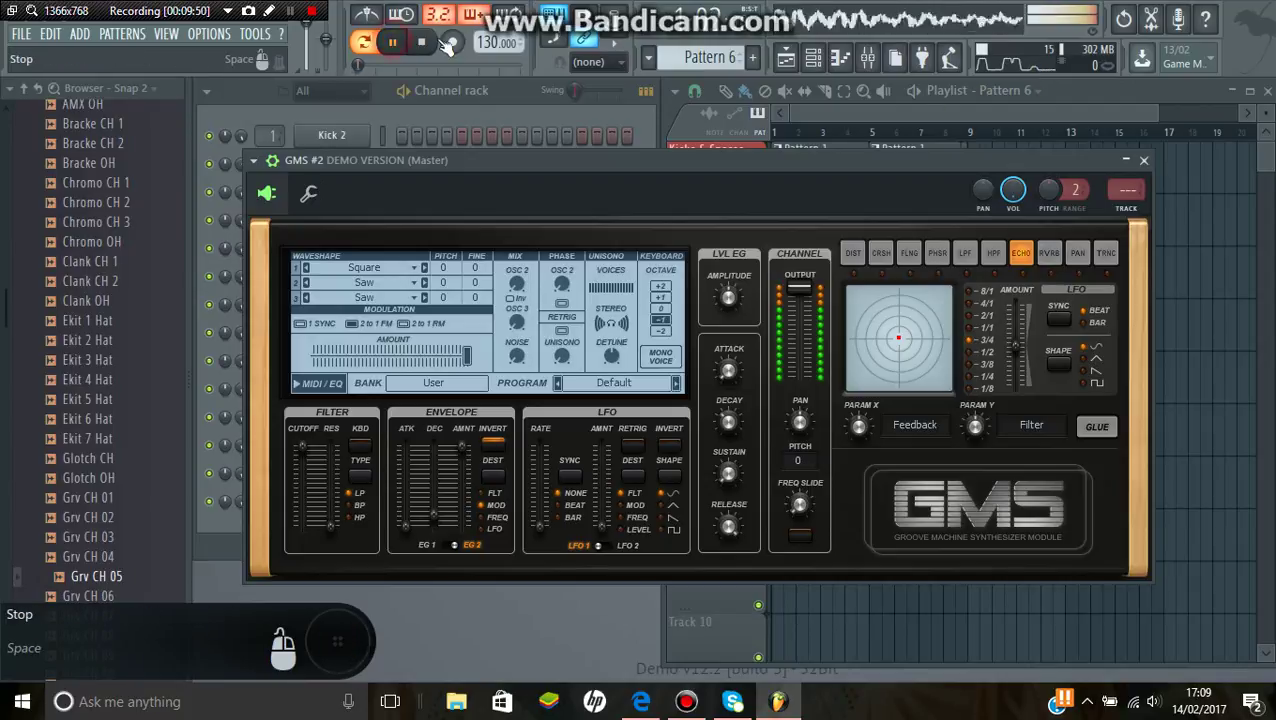
key("F1")
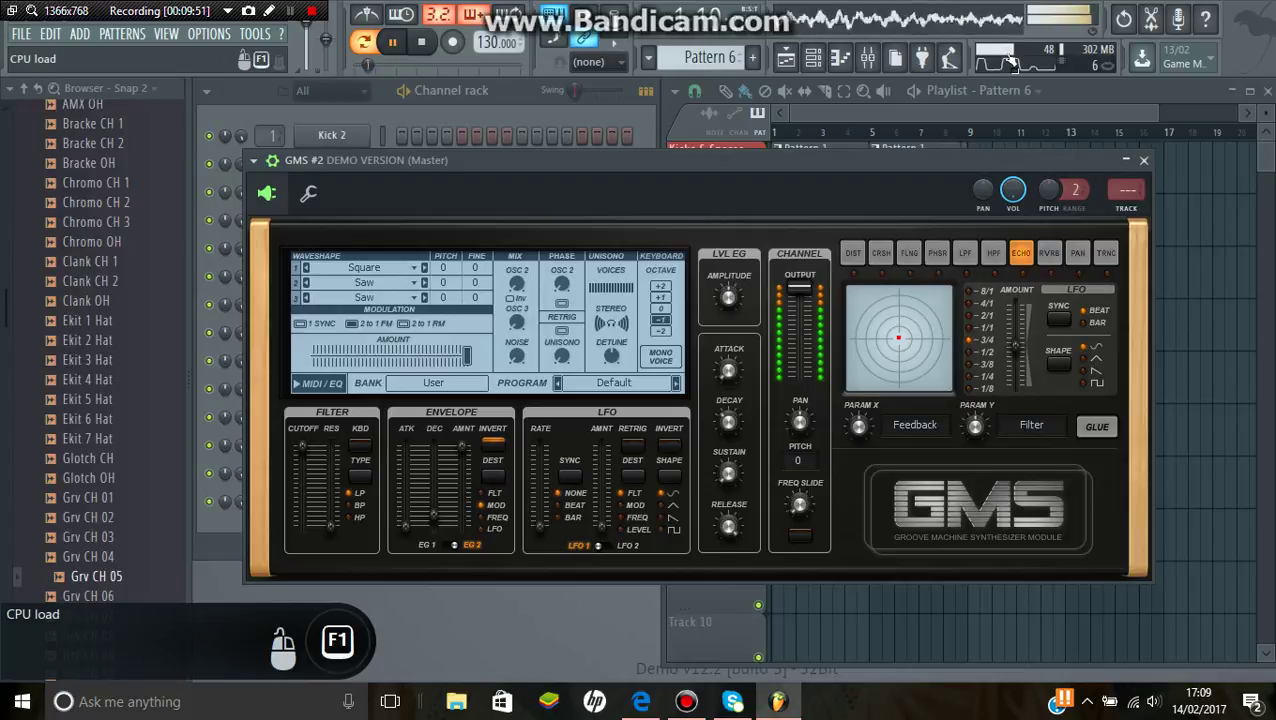
left_click(424, 47)
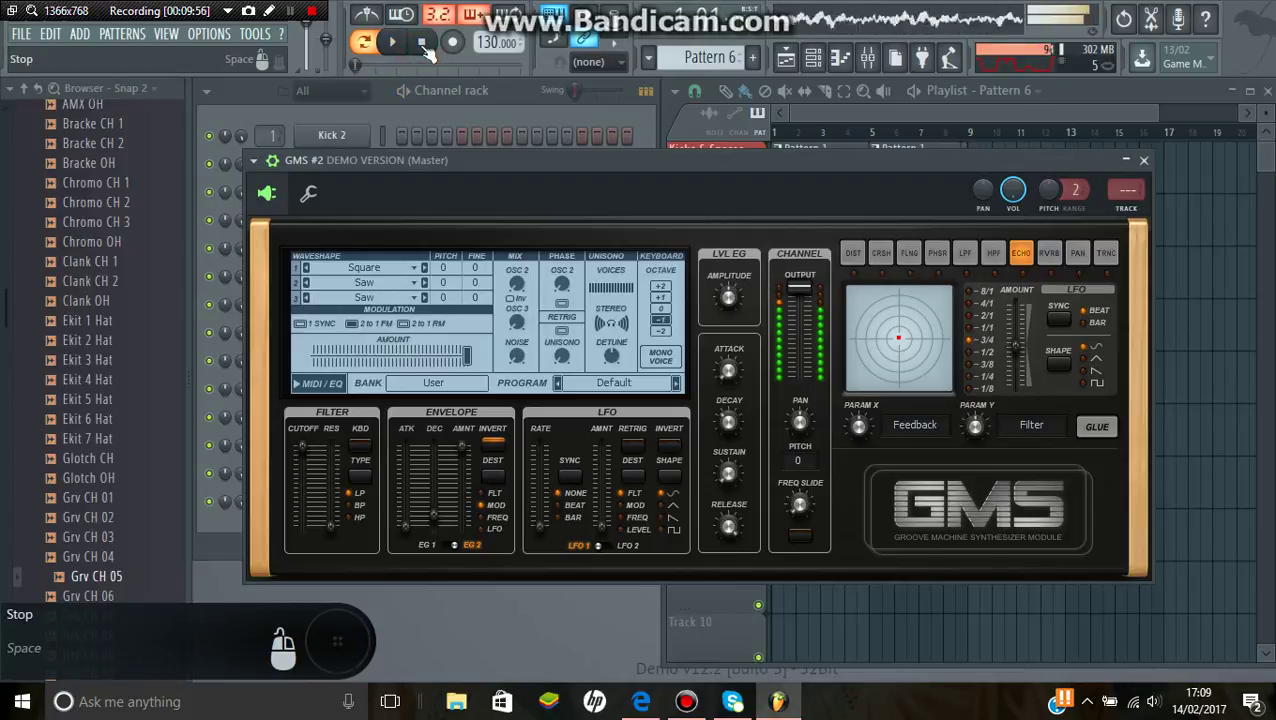